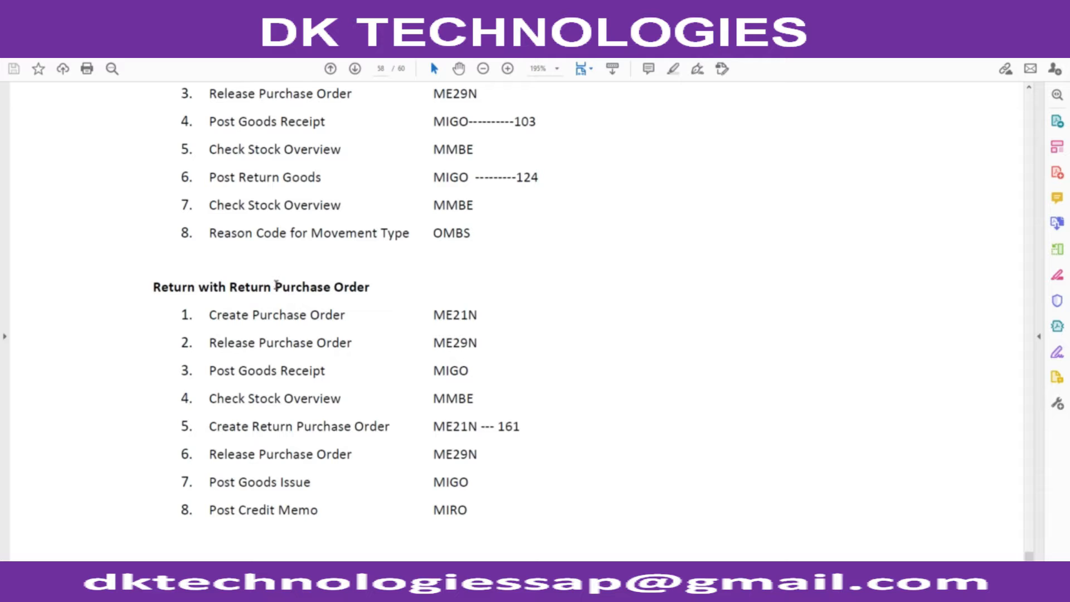
- Compare the PDF's process steps for returns without a return purchase order, non-valuated stock returns, and returns with a return purchase order
{"action": "scroll", "coordinate": [378, 323], "scroll_direction": "up", "scroll_amount": 4}
{"action": "scroll", "coordinate": [377, 324], "scroll_direction": "up", "scroll_amount": 4}
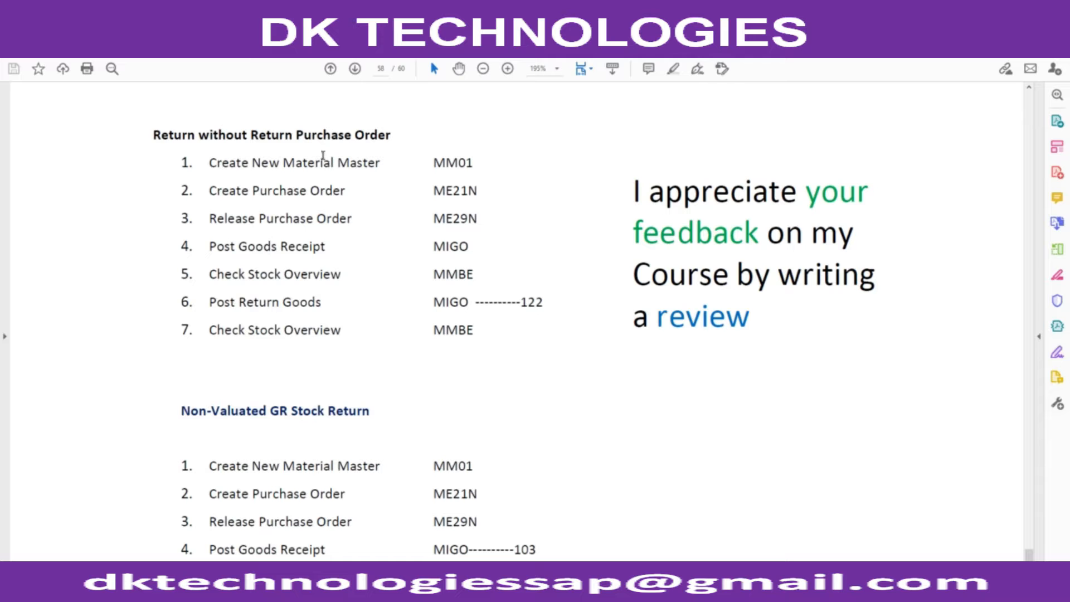
{"action": "left_click_drag", "start_coordinate": [296, 134], "coordinate": [384, 132]}
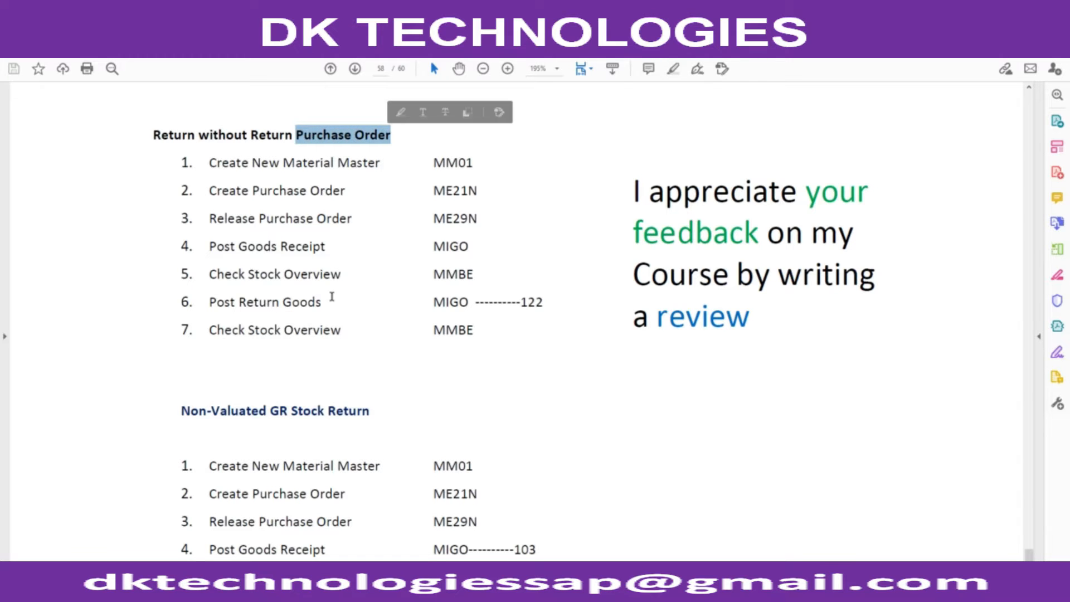
{"action": "scroll", "coordinate": [331, 296], "scroll_direction": "down", "scroll_amount": 5}
{"action": "scroll", "coordinate": [331, 296], "scroll_direction": "down", "scroll_amount": 5}
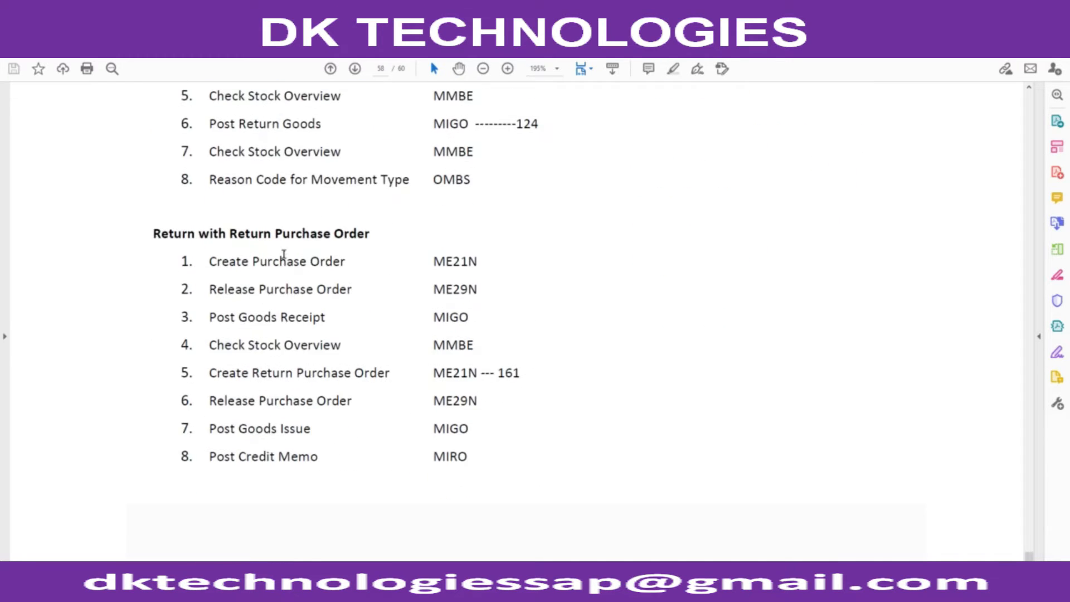
{"action": "left_click_drag", "start_coordinate": [276, 234], "coordinate": [370, 236]}
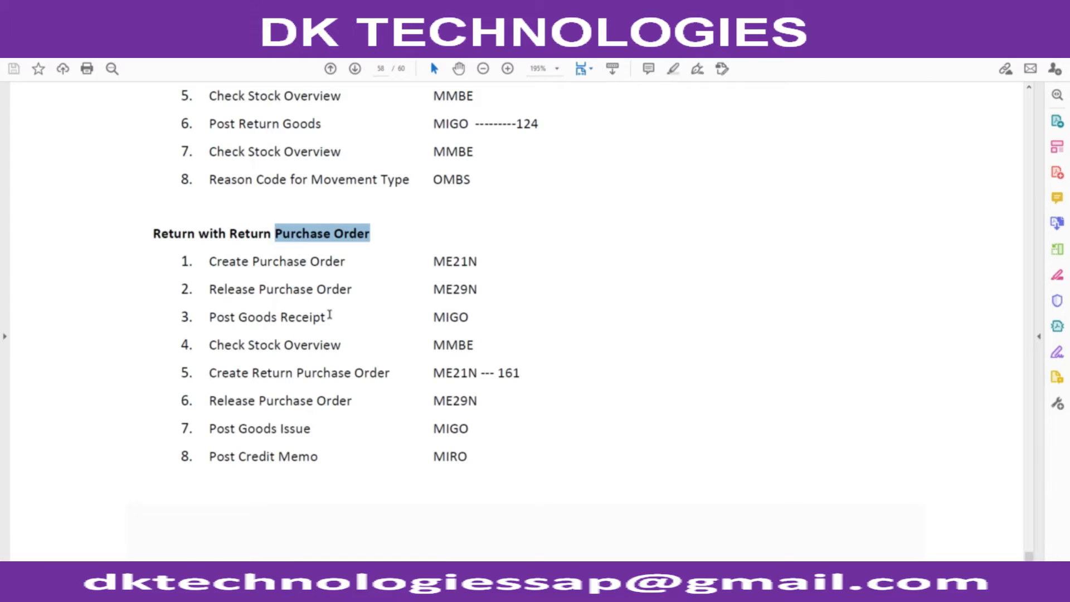
{"action": "scroll", "coordinate": [321, 311], "scroll_direction": "up", "scroll_amount": 3}
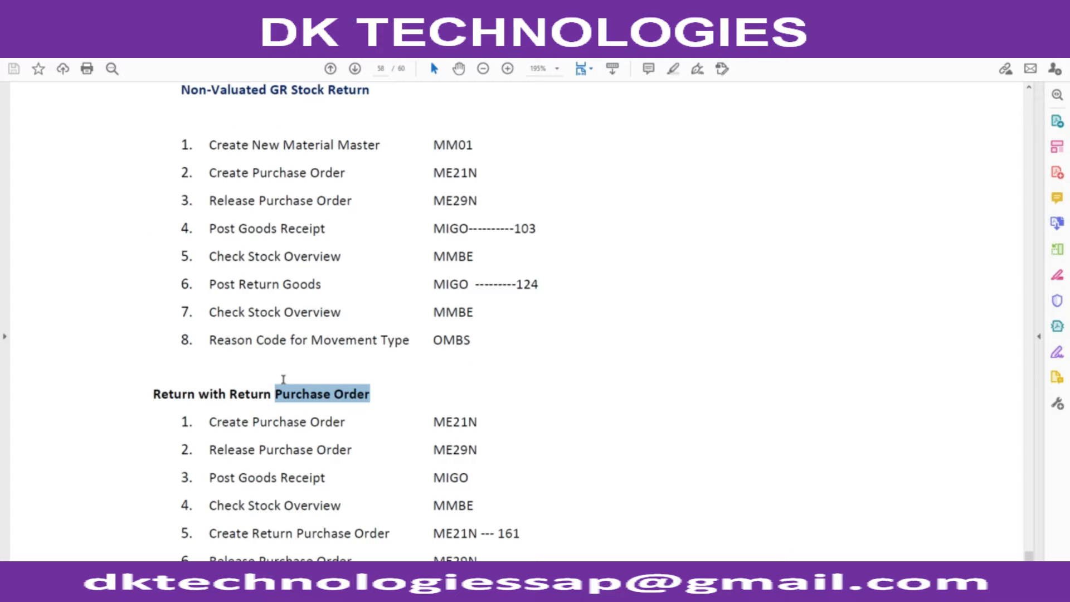
{"action": "scroll", "coordinate": [286, 396], "scroll_direction": "down", "scroll_amount": 3}
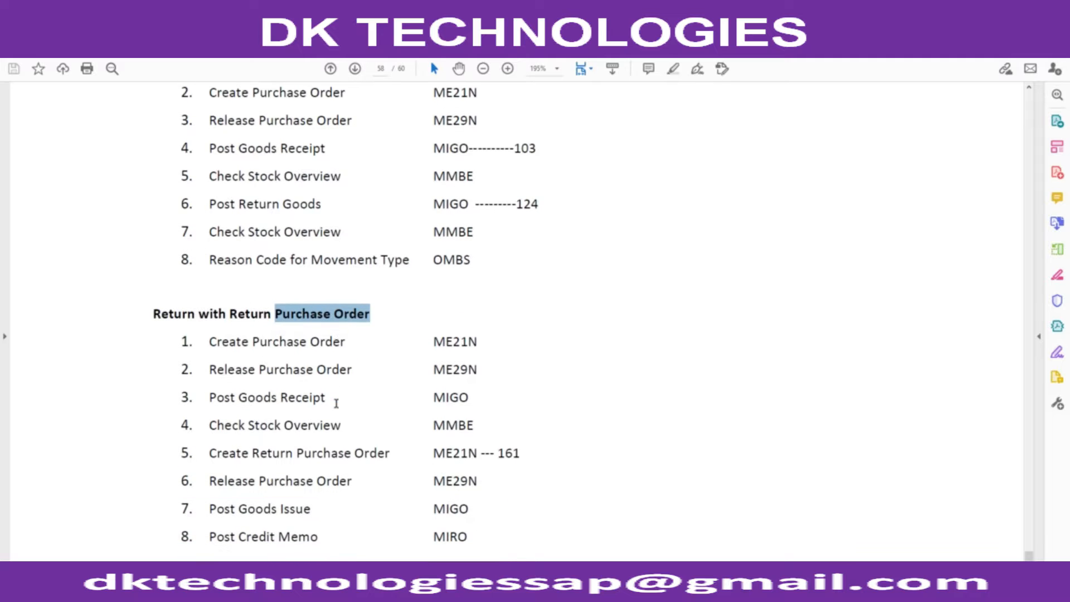
{"action": "scroll", "coordinate": [379, 345], "scroll_direction": "up", "scroll_amount": 6}
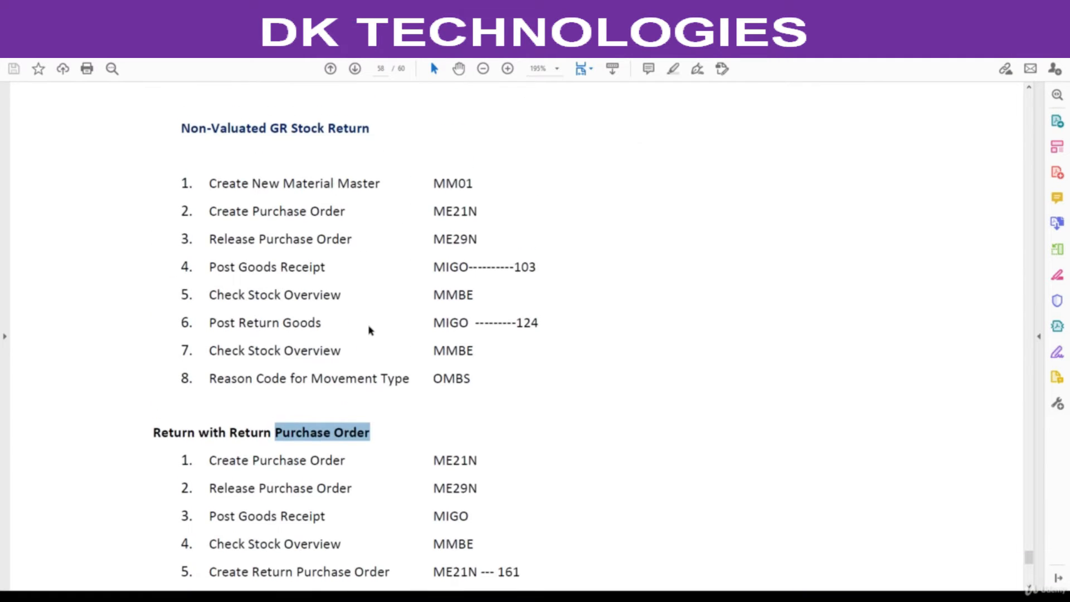
{"action": "scroll", "coordinate": [368, 330], "scroll_direction": "up", "scroll_amount": 2}
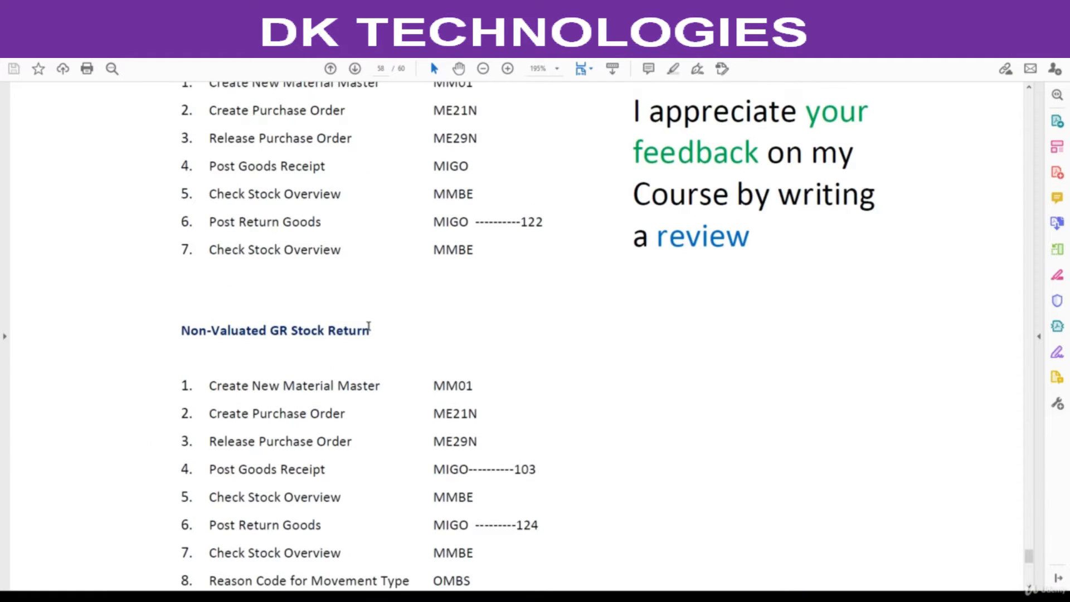
{"action": "scroll", "coordinate": [368, 331], "scroll_direction": "up", "scroll_amount": 2}
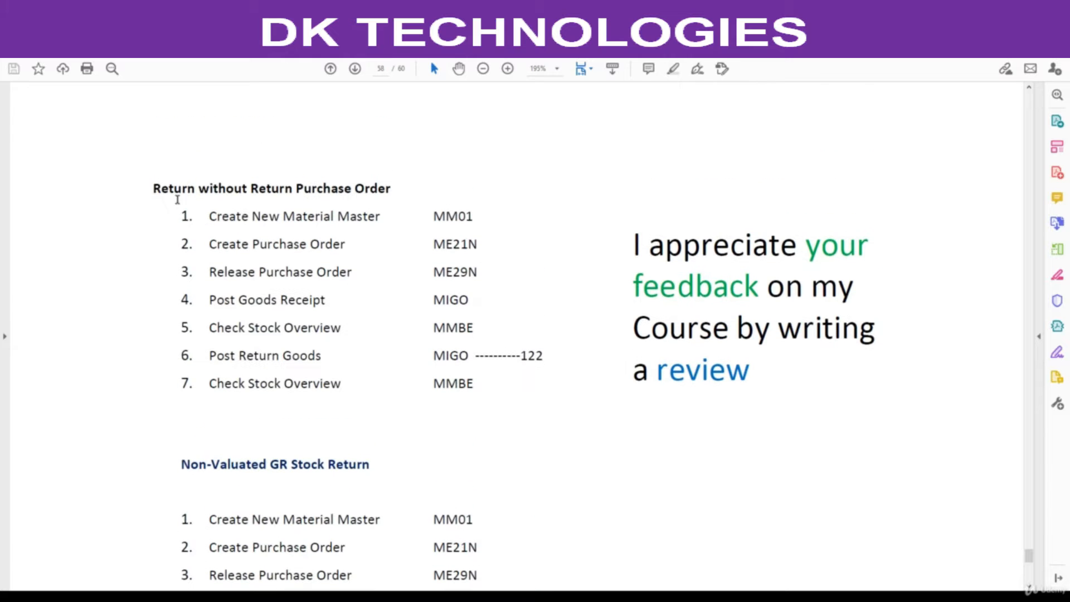
{"action": "left_click_drag", "start_coordinate": [152, 188], "coordinate": [342, 190]}
{"action": "scroll", "coordinate": [255, 318], "scroll_direction": "down", "scroll_amount": 6}
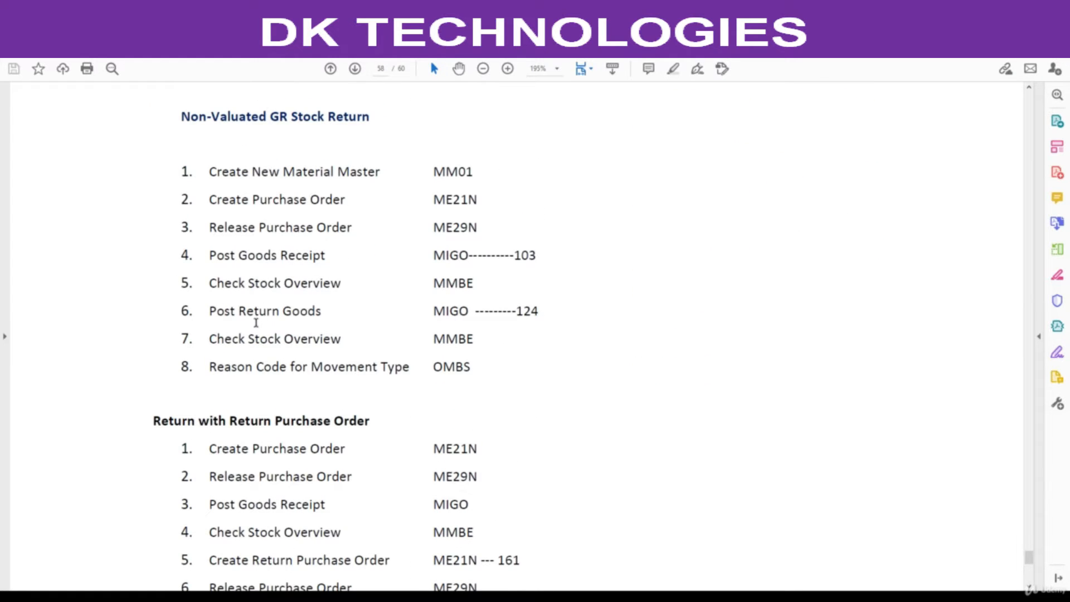
- Switch to the Excel workbook and copy the material number from cell F6 into cells M6 to M16
{"action": "key", "text": "alt+Tab"}
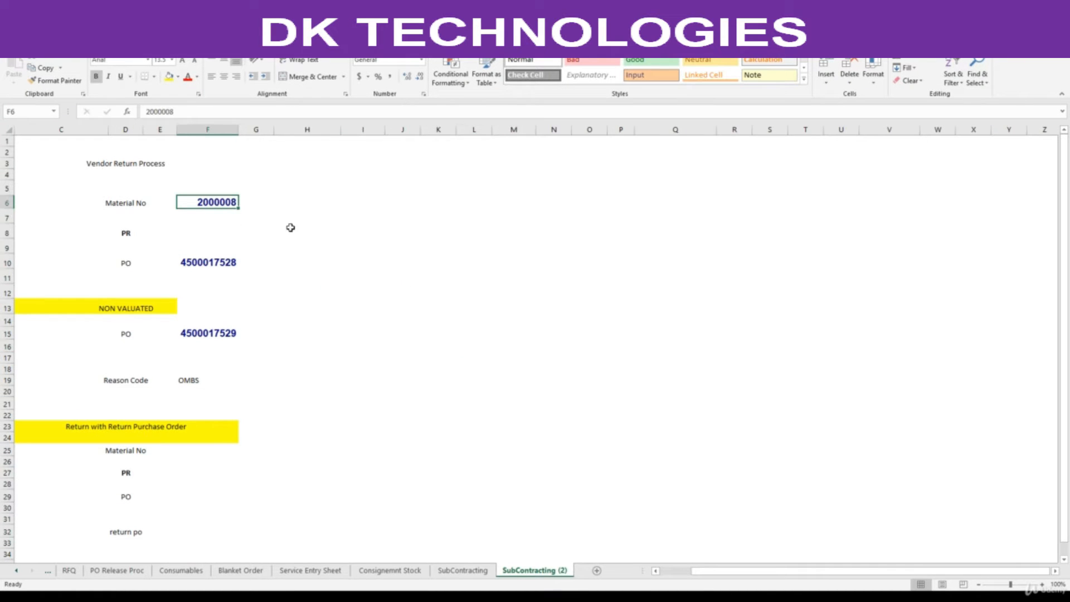
{"action": "key", "text": "ctrl+c"}
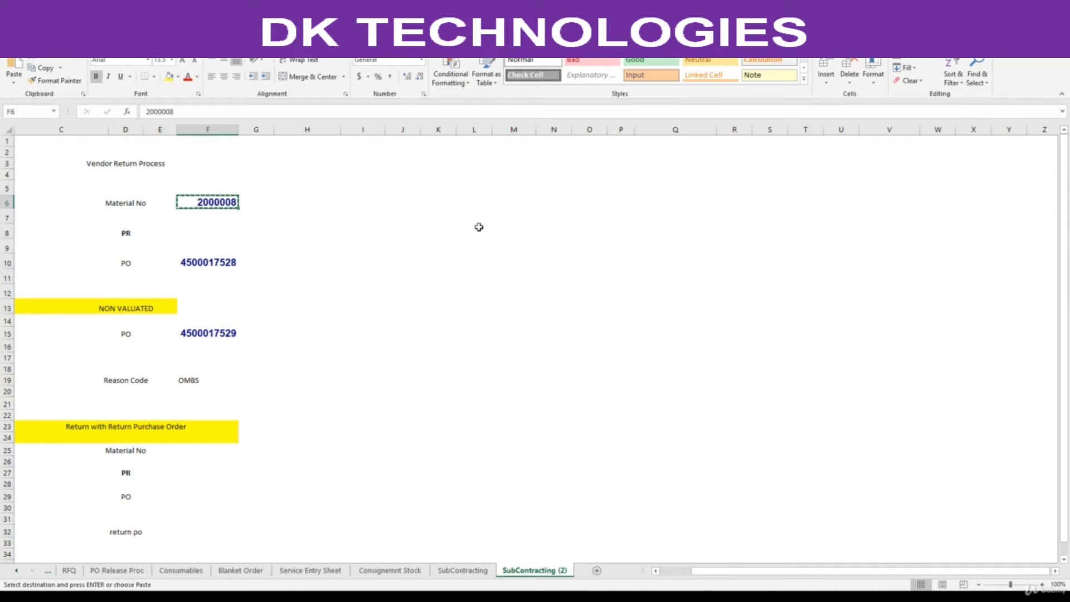
{"action": "left_click", "coordinate": [503, 202]}
{"action": "left_click_drag", "start_coordinate": [506, 248], "coordinate": [516, 342]}
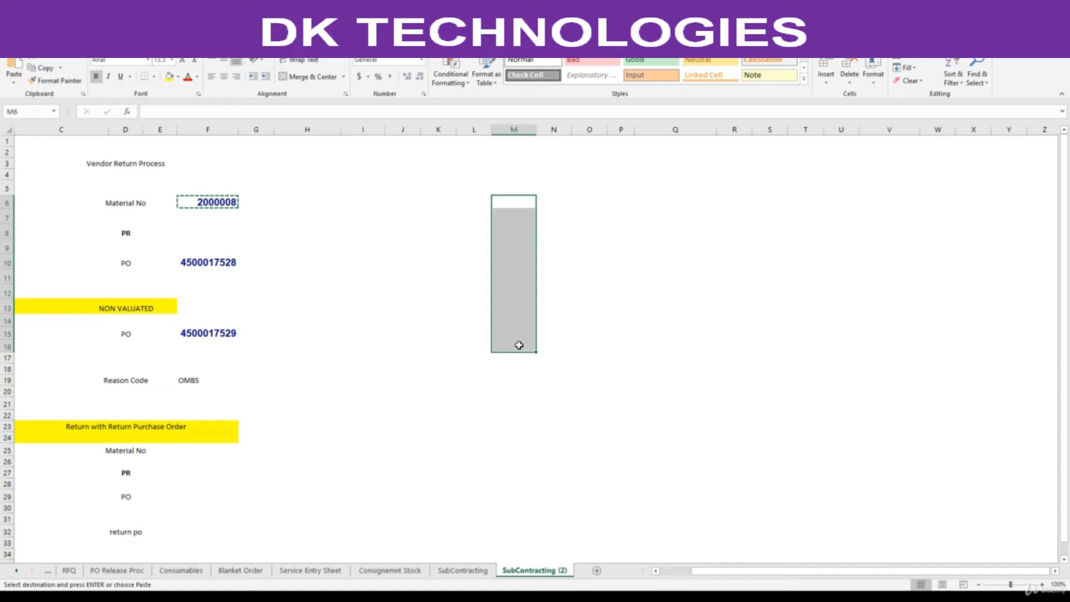
{"action": "key", "text": "ctrl+v"}
- Number the material rows from 1 to 11 in cells L6 to L16 by extending a series
{"action": "left_click", "coordinate": [481, 204]}
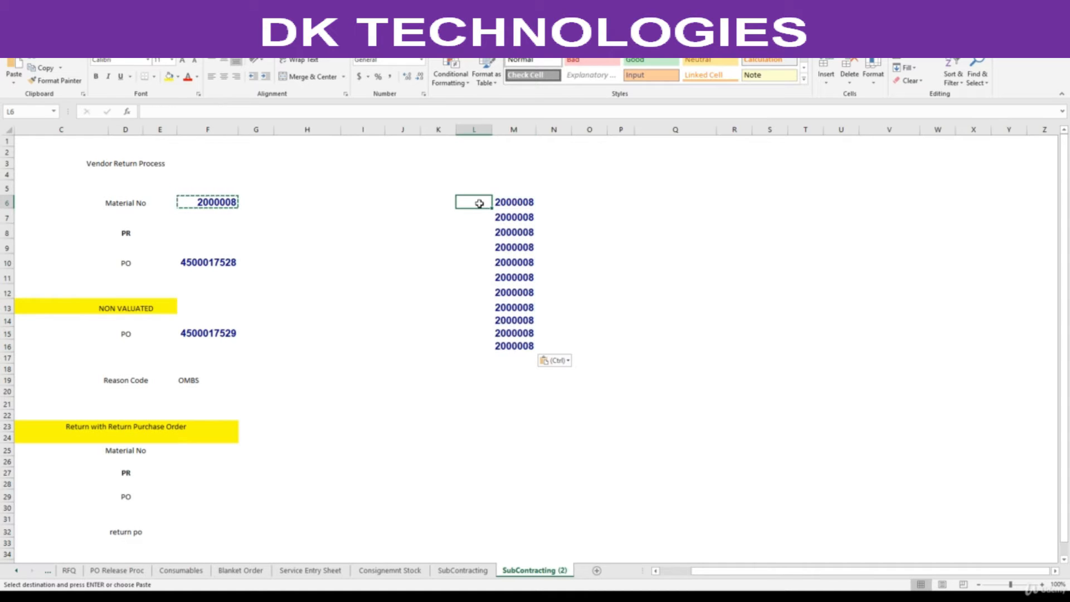
{"action": "type", "text": "1"}
{"action": "key", "text": "Return"}
{"action": "type", "text": "2"}
{"action": "left_click_drag", "start_coordinate": [479, 203], "coordinate": [489, 352]}
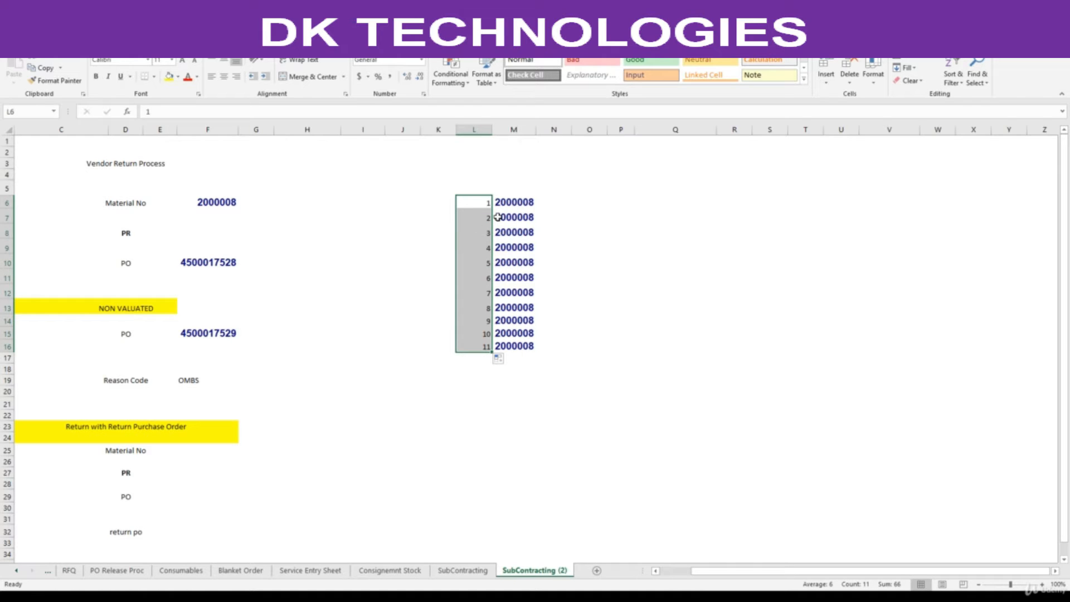
- Fill cells N6 to N16 beside the materials with an odd-number quantity series from 1 to 21
{"action": "left_click", "coordinate": [552, 203]}
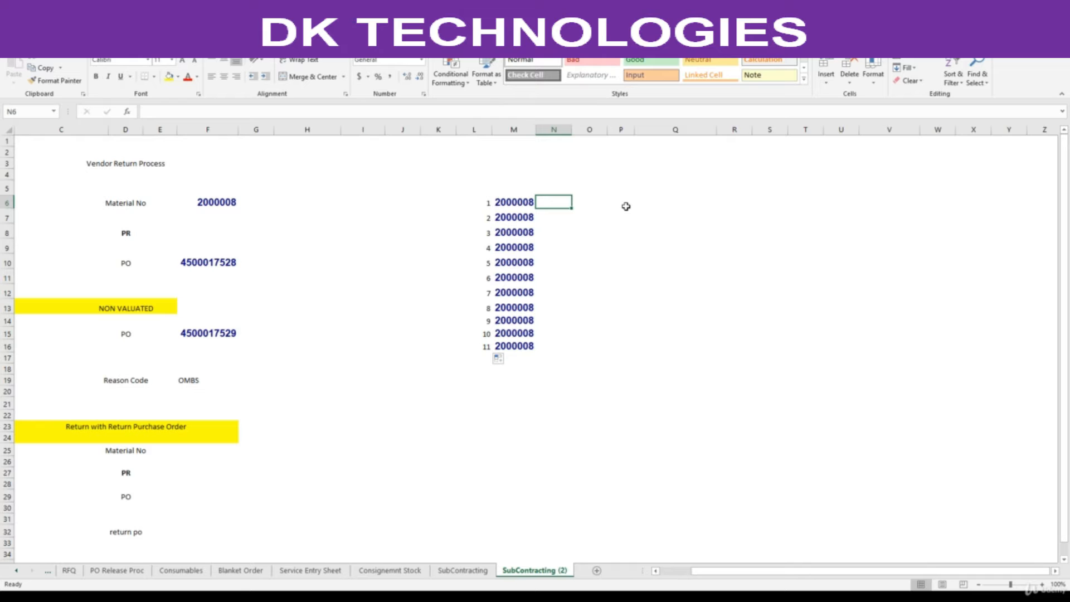
{"action": "type", "text": "1"}
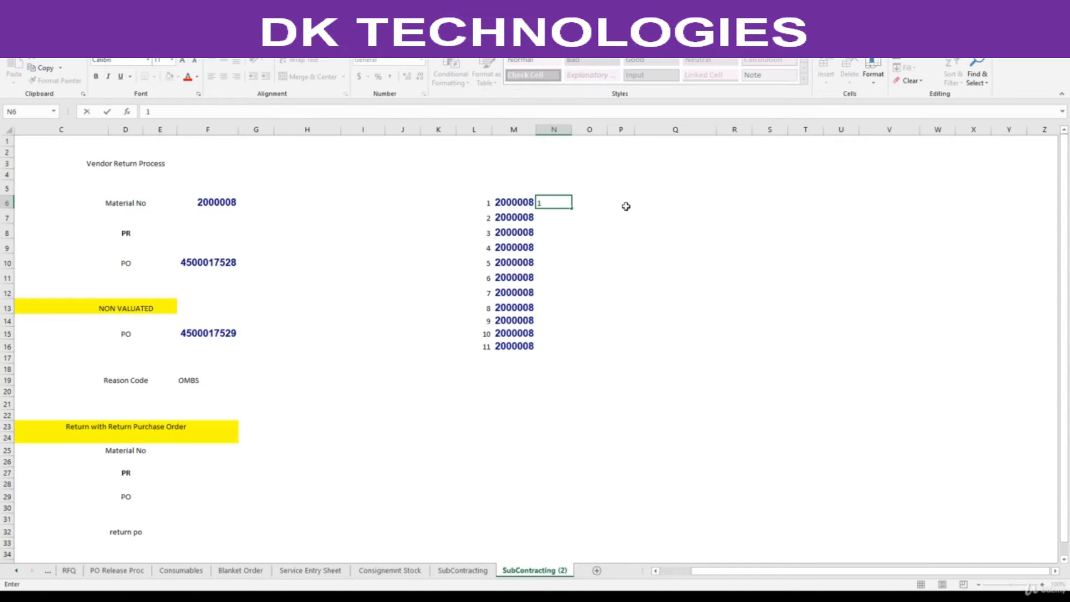
{"action": "key", "text": "Return"}
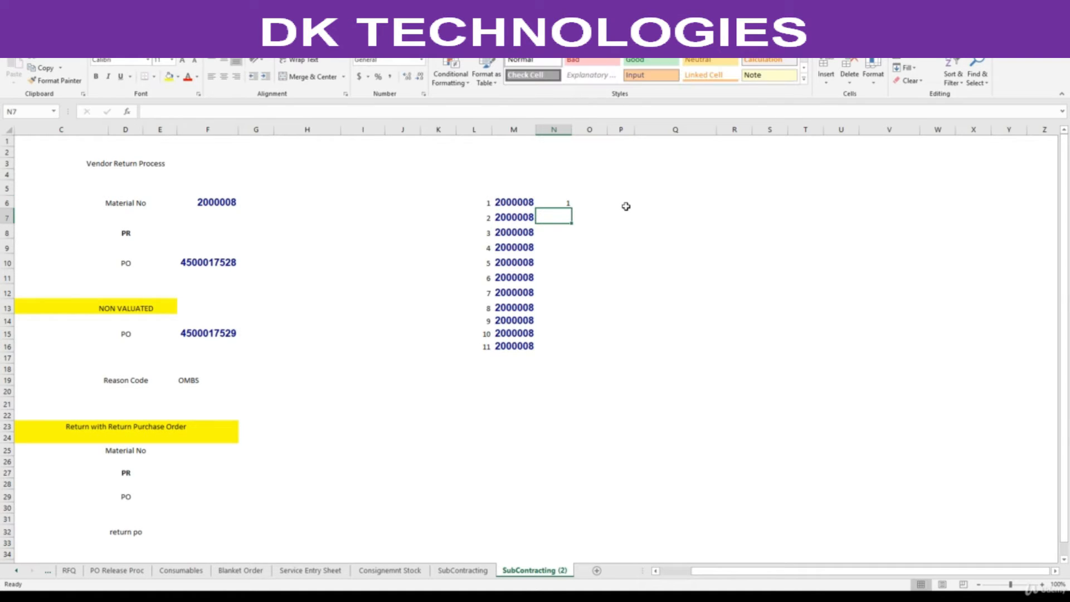
{"action": "type", "text": "2"}
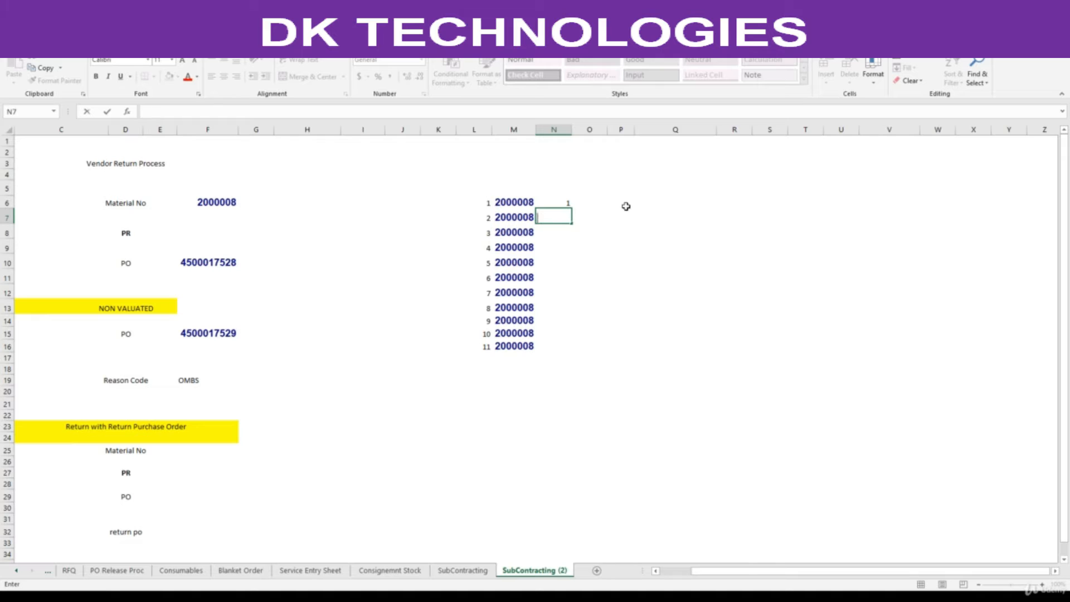
{"action": "left_click_drag", "start_coordinate": [567, 202], "coordinate": [563, 352]}
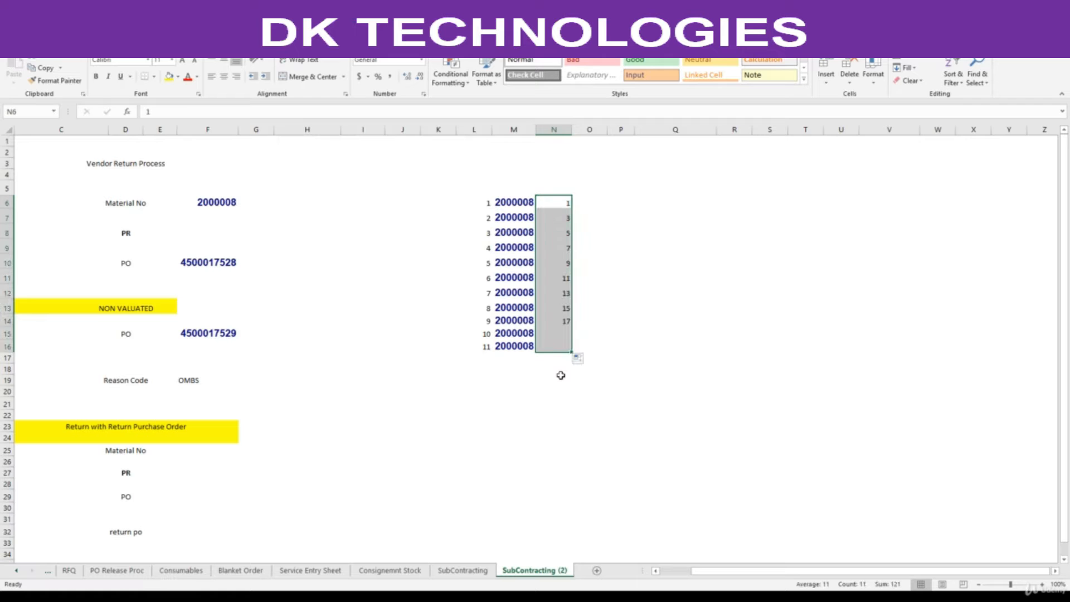
{"action": "left_click", "coordinate": [561, 377]}
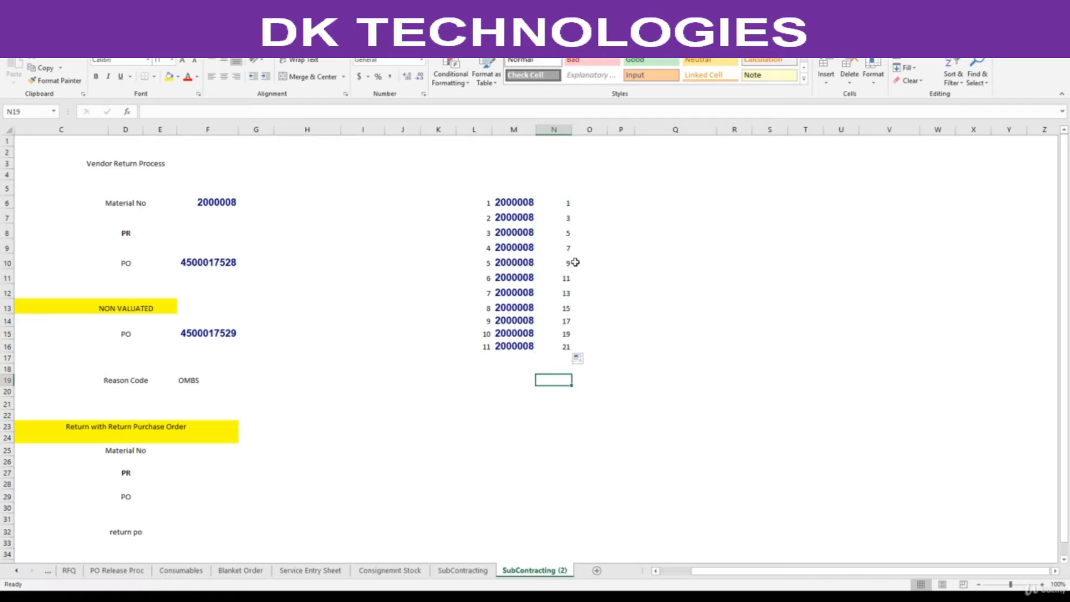
- Total the quantities of cells N6 to N16 with a SUM formula in cell N17
{"action": "left_click", "coordinate": [561, 357]}
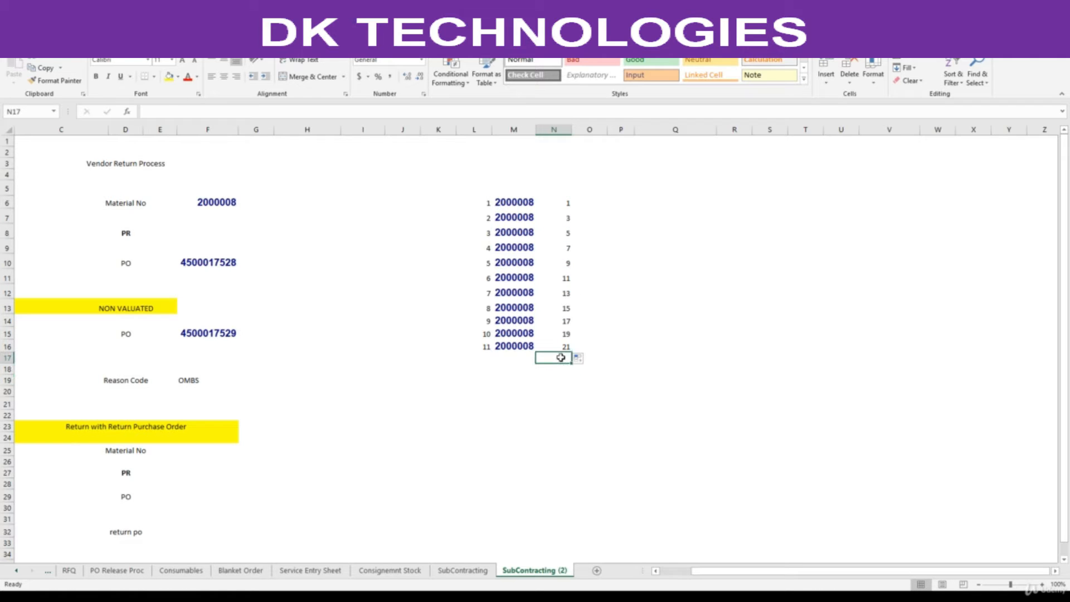
{"action": "key", "text": "alt+equal"}
{"action": "key", "text": "Return"}
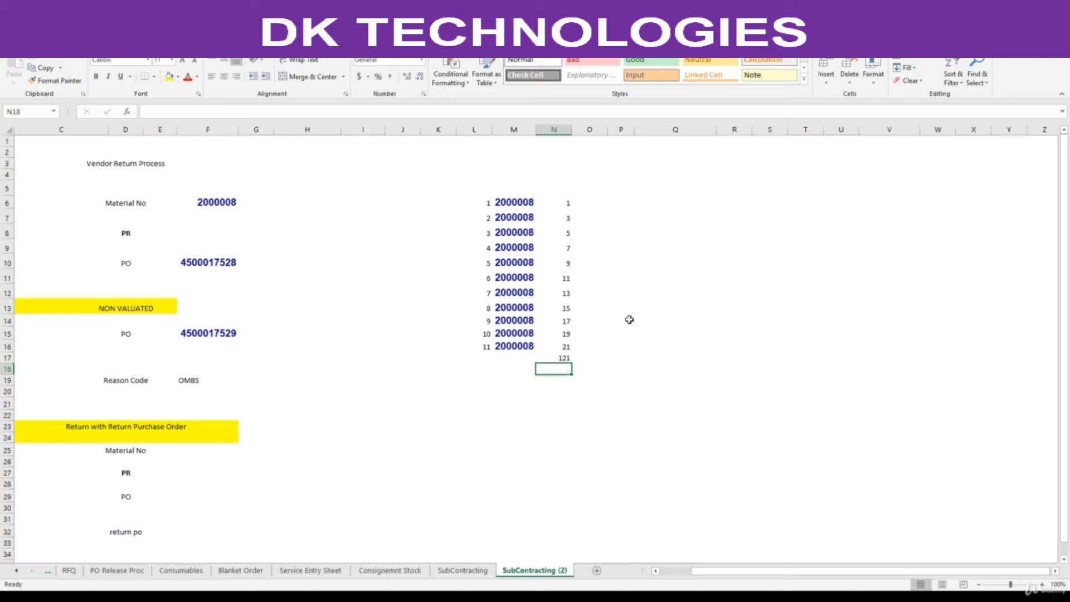
{"action": "left_click", "coordinate": [559, 359]}
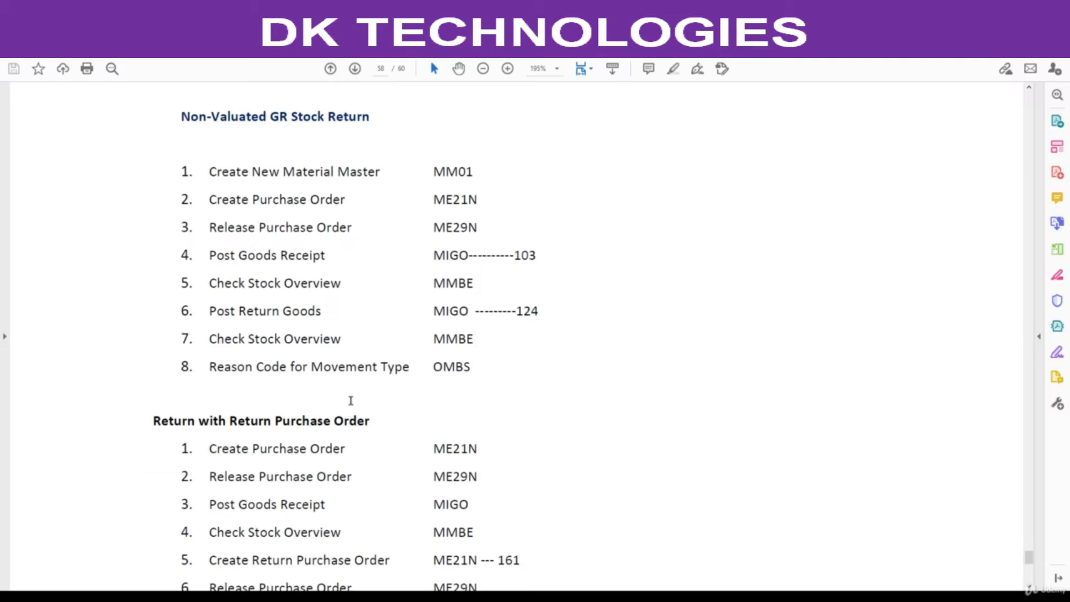
- Check the PDF's steps for returns with a return purchase order and copy the material number from cell F6 of the Excel workbook
{"action": "scroll", "coordinate": [210, 302], "scroll_direction": "down", "scroll_amount": 5}
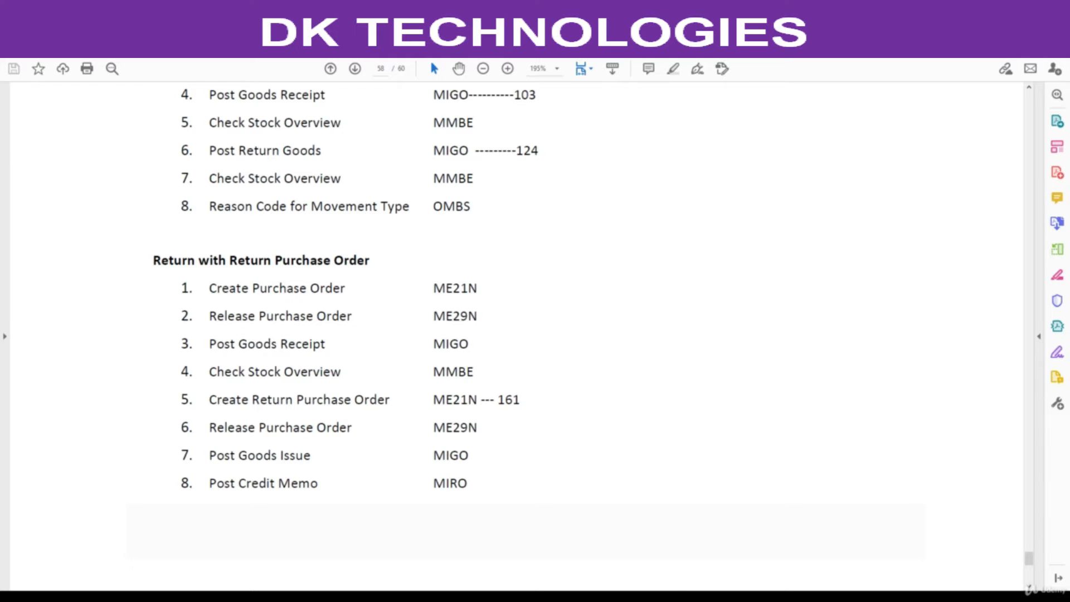
{"action": "mouse_move", "coordinate": [672, 598]}
{"action": "left_click", "coordinate": [674, 572]}
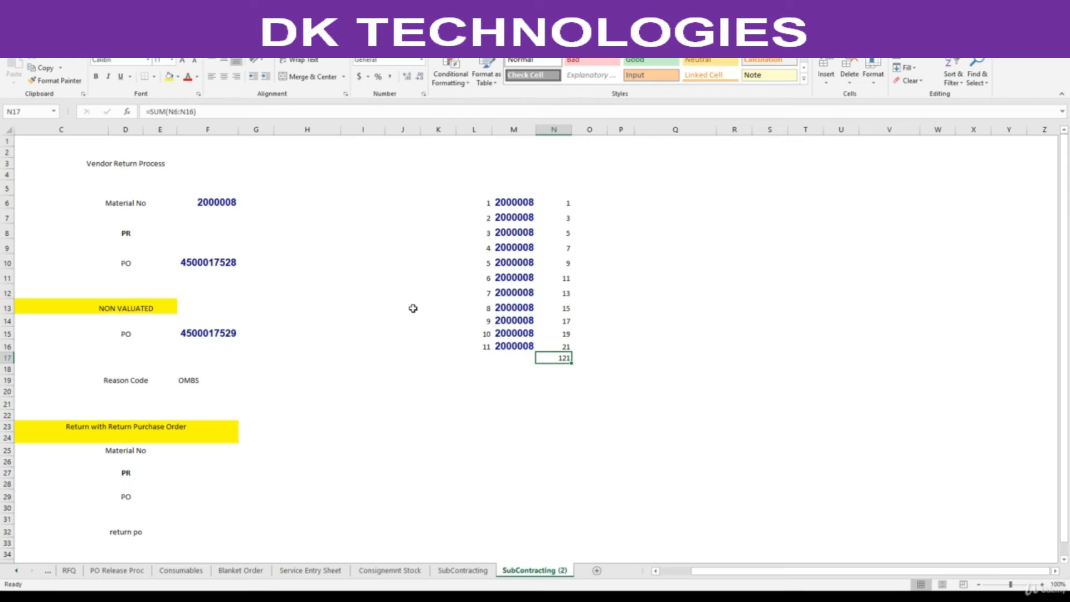
{"action": "left_click", "coordinate": [231, 207]}
{"action": "key", "text": "ctrl+c"}
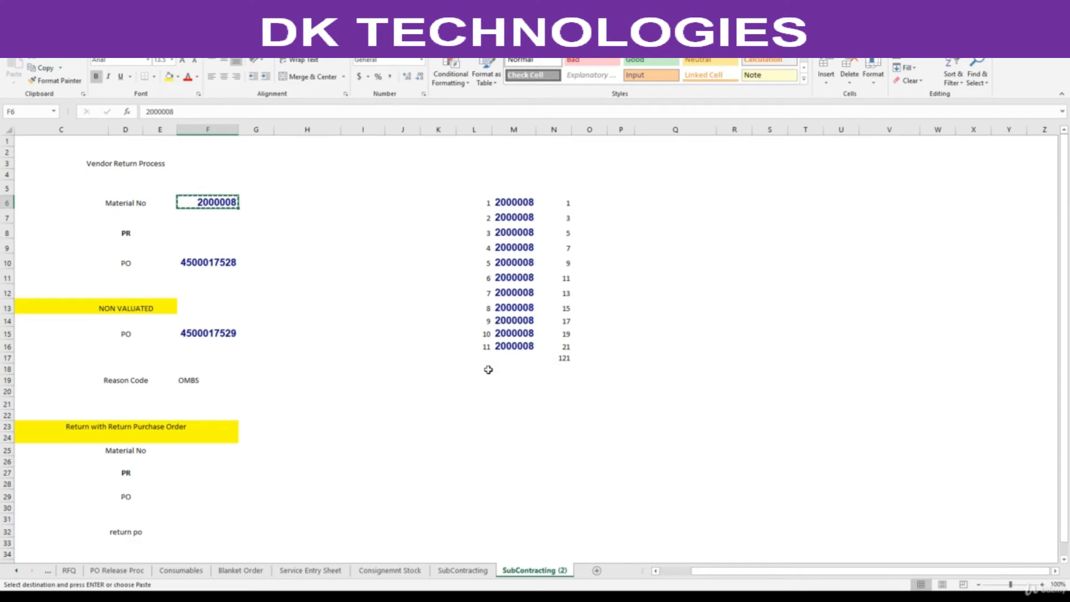
- Switch to SAP and display the MMBE stock overview for material 2000008 in plant 8801
{"action": "mouse_move", "coordinate": [697, 598]}
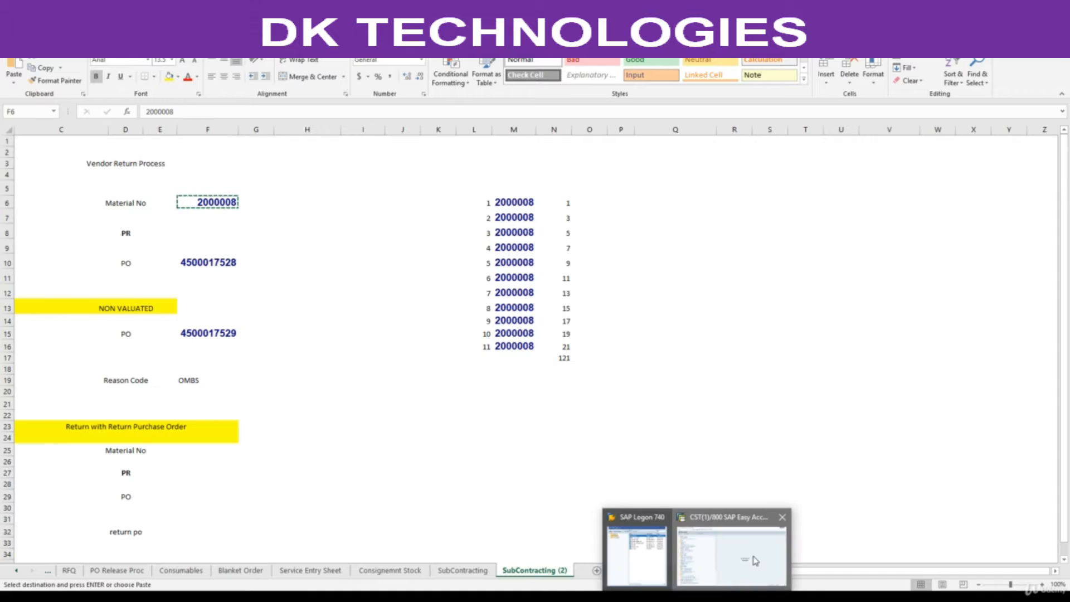
{"action": "left_click", "coordinate": [753, 559]}
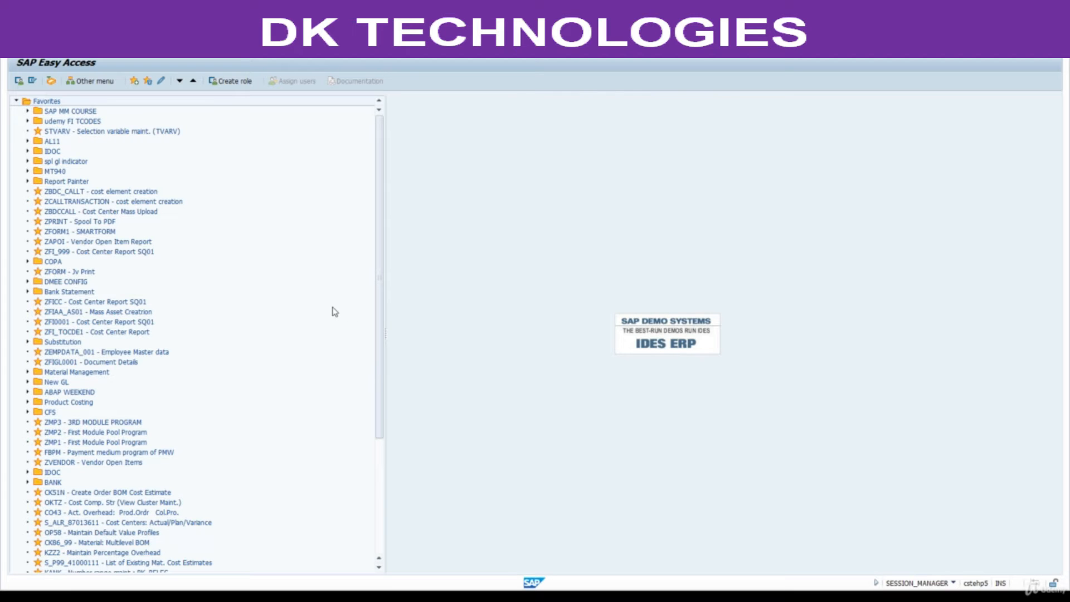
{"action": "key", "text": "Return"}
{"action": "key", "text": "ctrl+v"}
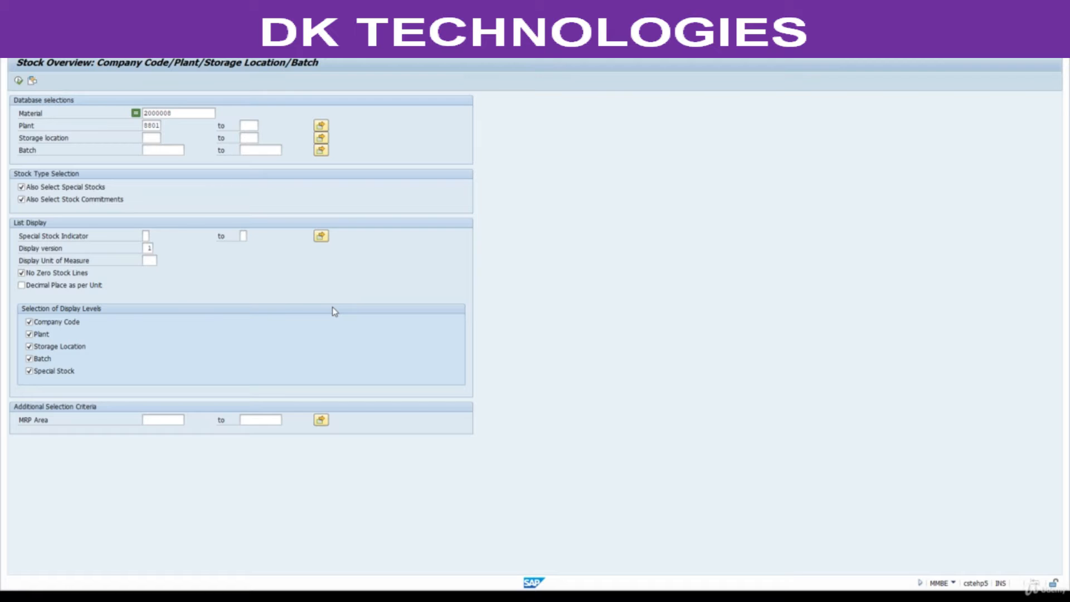
{"action": "key", "text": "F8"}
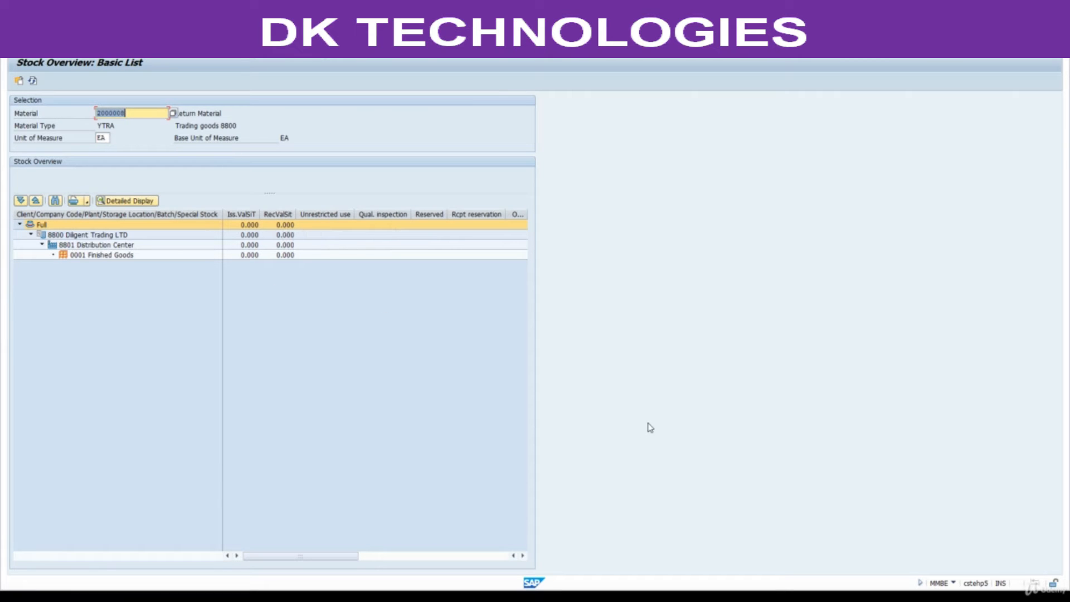
- Create a new SAP session and start transaction ME21N to create a purchase order
{"action": "mouse_move", "coordinate": [699, 596]}
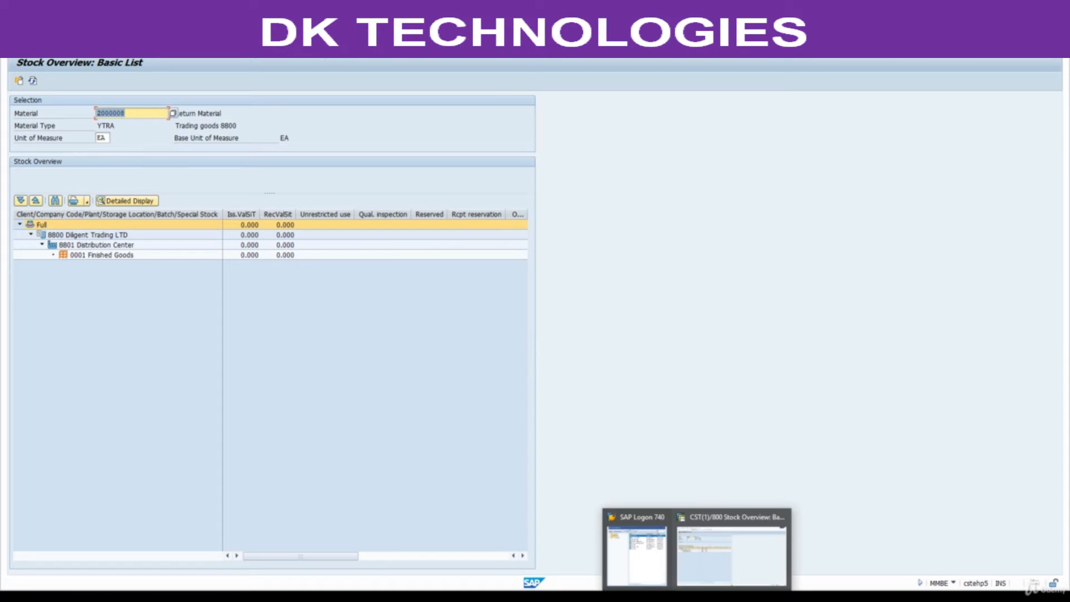
{"action": "left_click", "coordinate": [717, 563]}
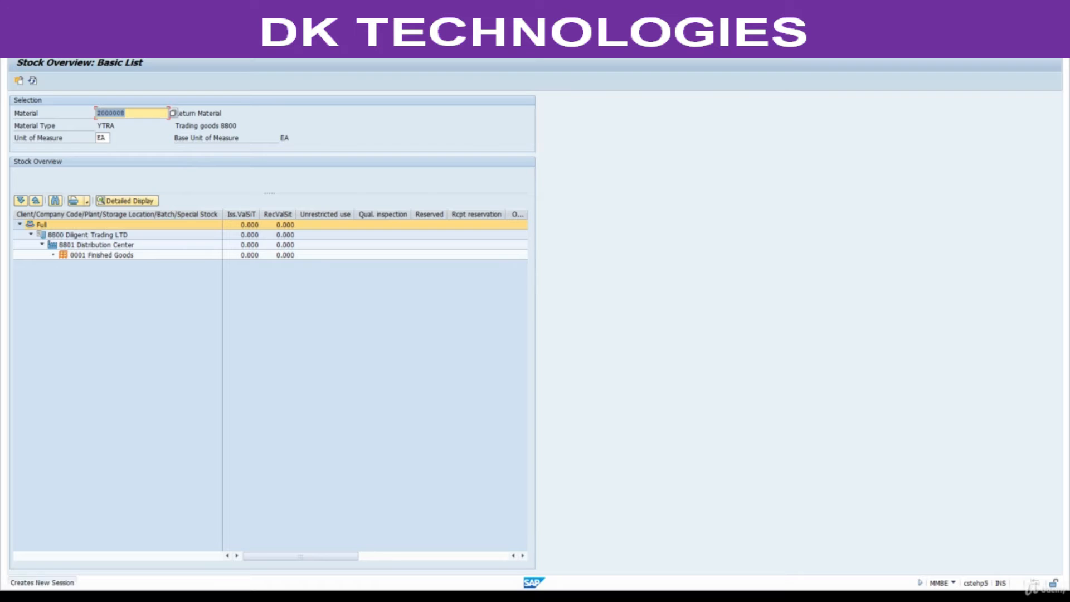
{"action": "left_click", "coordinate": [287, 48]}
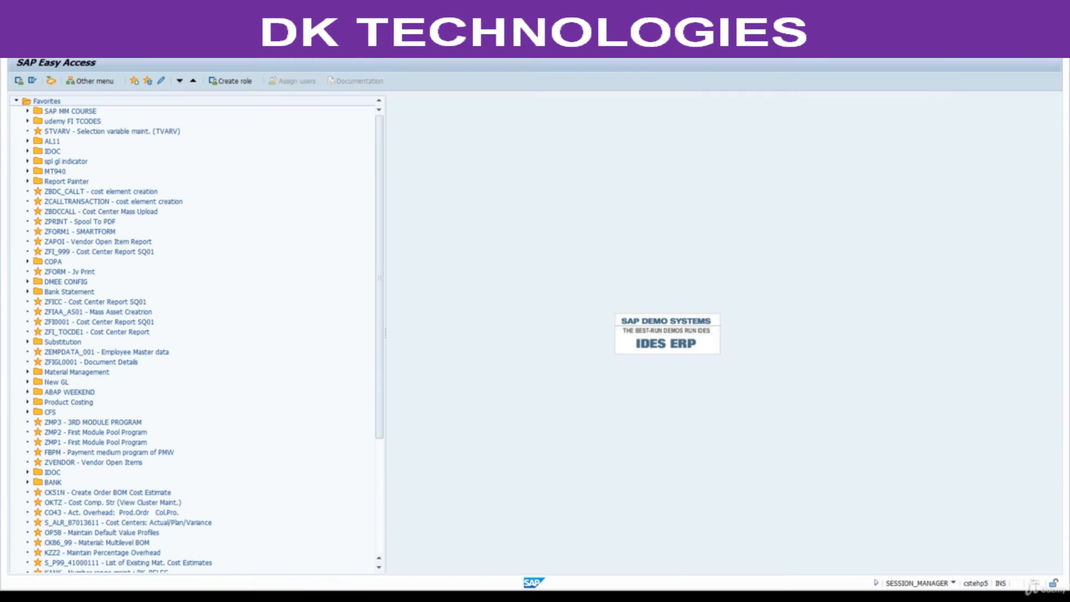
{"action": "key", "text": "Return"}
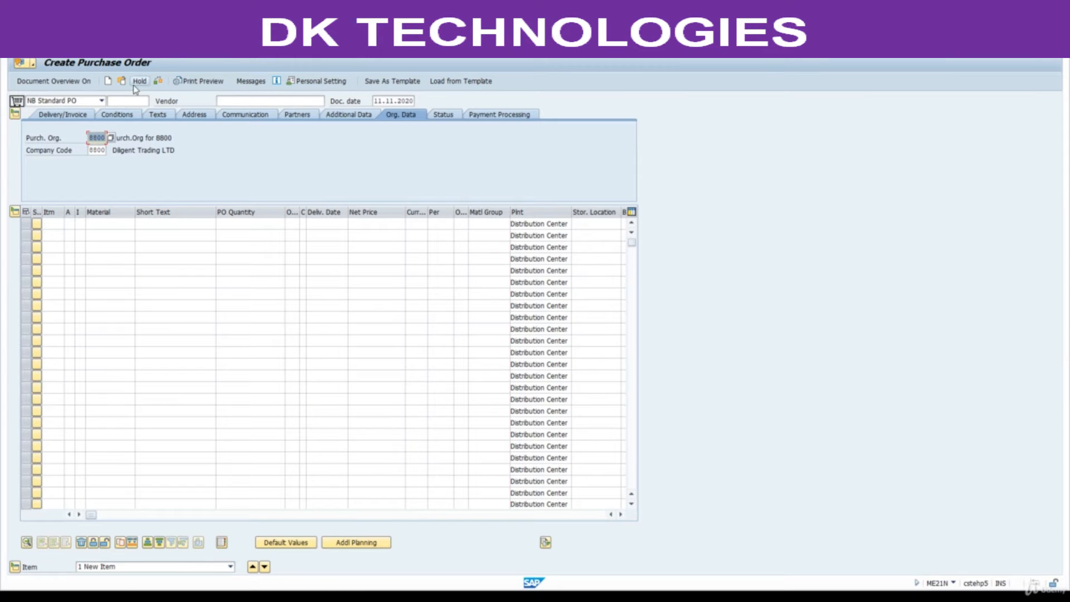
- Look up the vendors for the purchase order and choose DILIGENT TECHIES
{"action": "left_click", "coordinate": [237, 101]}
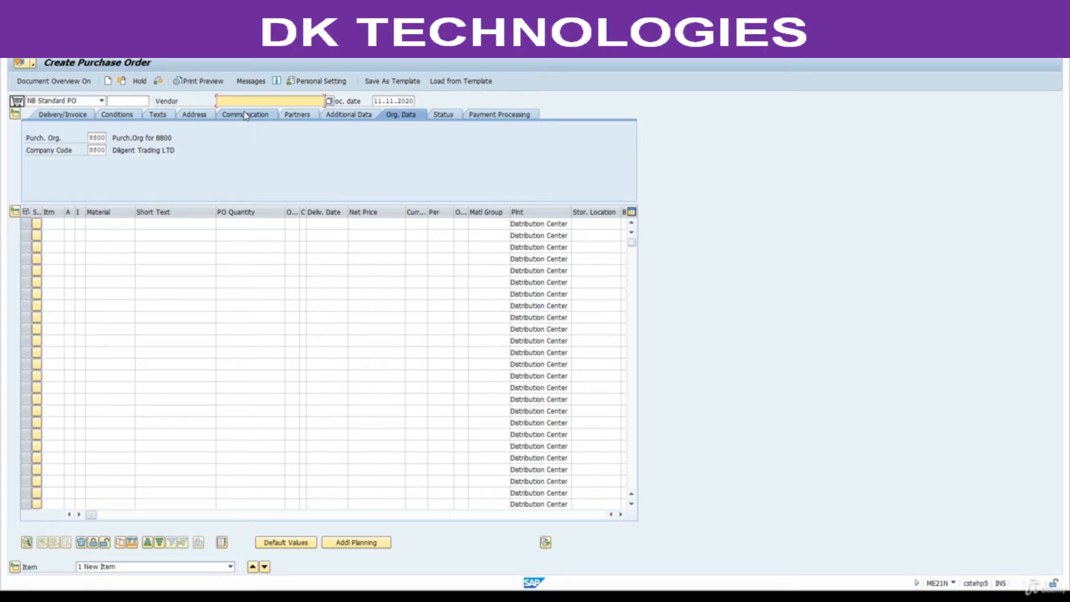
{"action": "key", "text": "F4"}
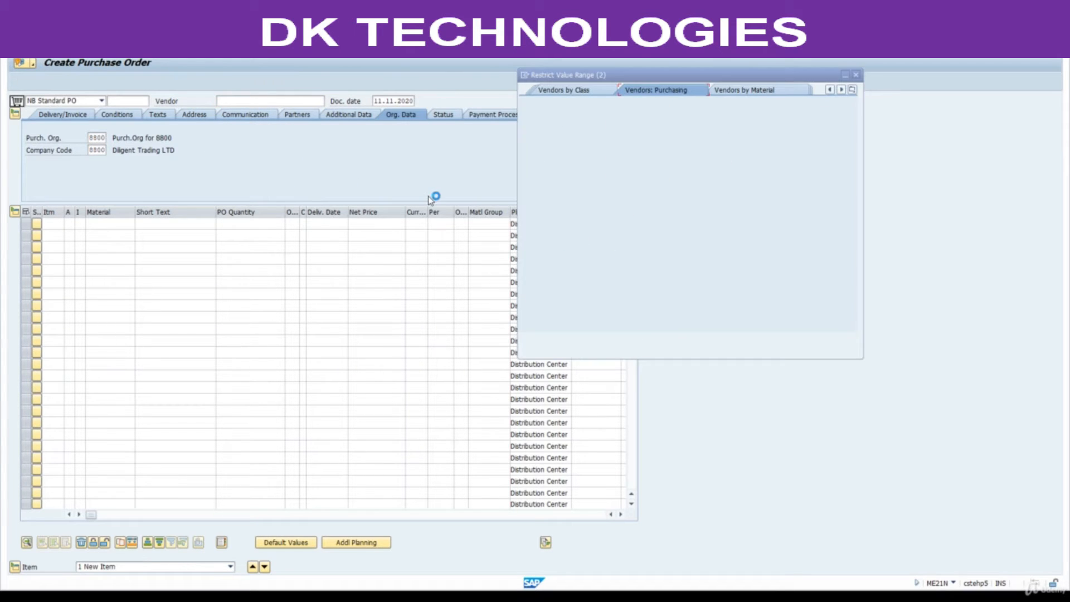
{"action": "key", "text": "Return"}
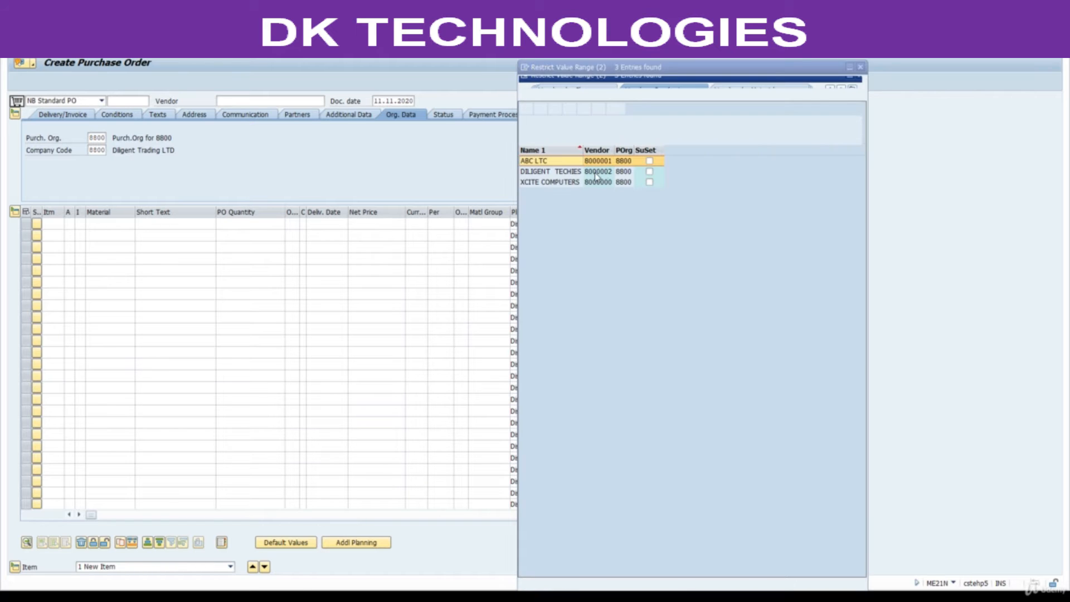
{"action": "double_click", "coordinate": [568, 173]}
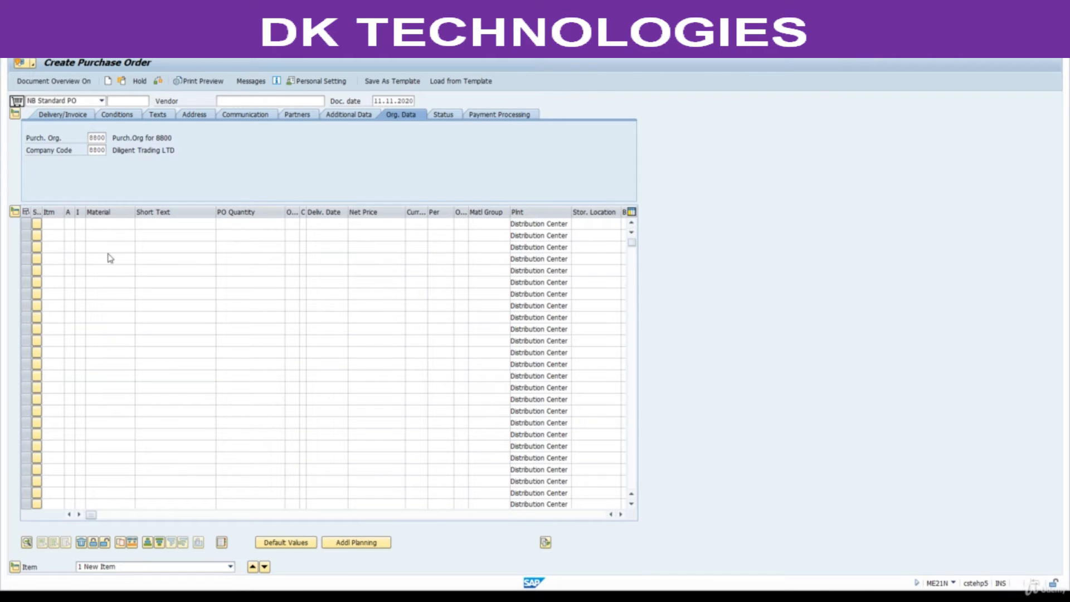
- Add an item for material 2000008 with a quantity of 111, then check and save the purchase order
{"action": "left_click", "coordinate": [112, 225]}
{"action": "key", "text": "ctrl+v"}
{"action": "key", "text": "Return"}
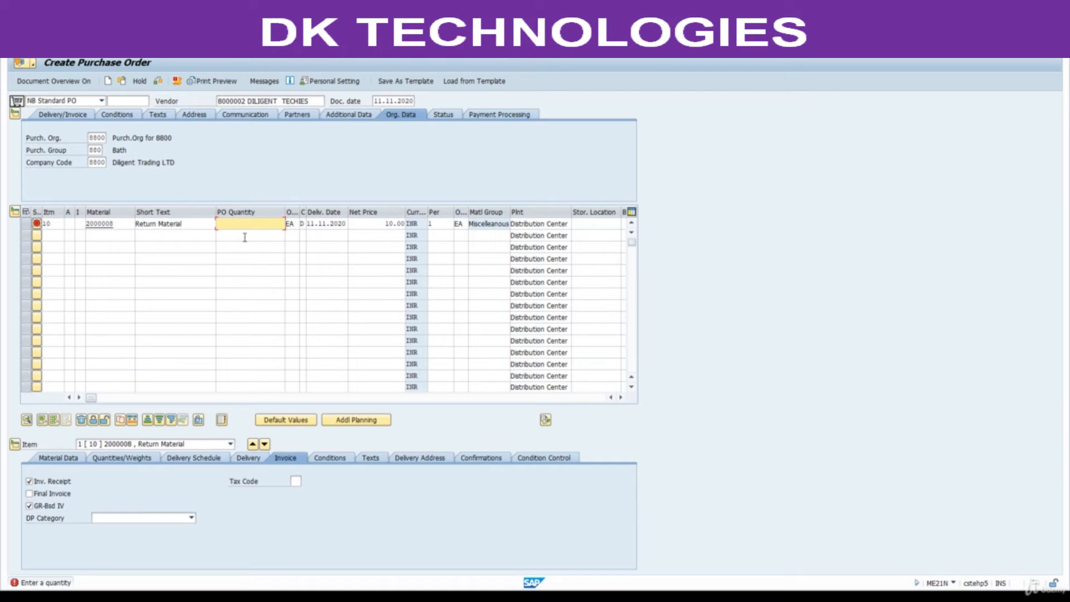
{"action": "type", "text": "111"}
{"action": "key", "text": "Return"}
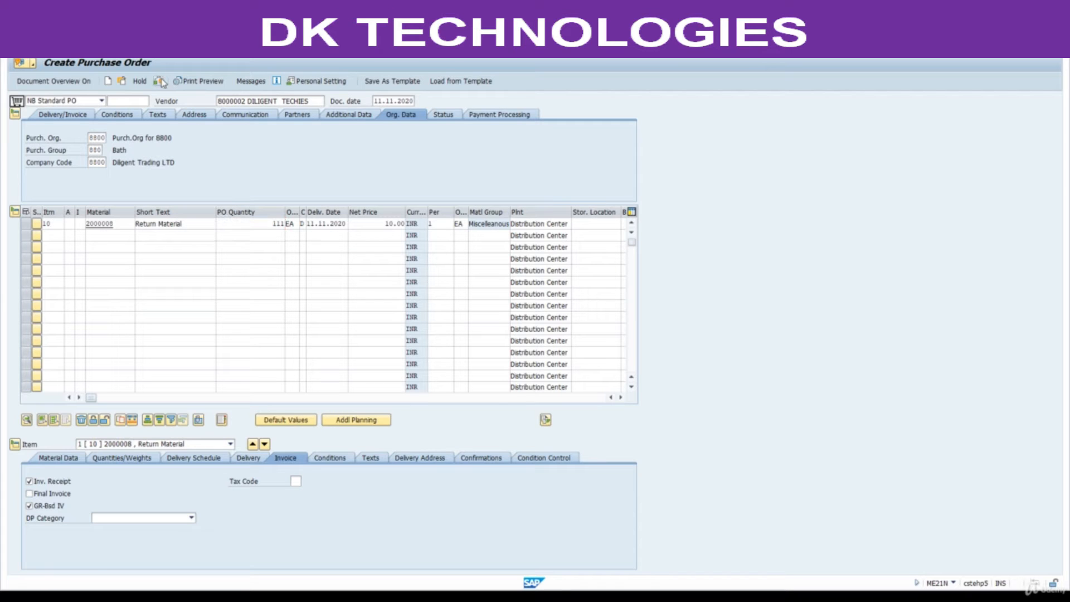
{"action": "left_click", "coordinate": [159, 82]}
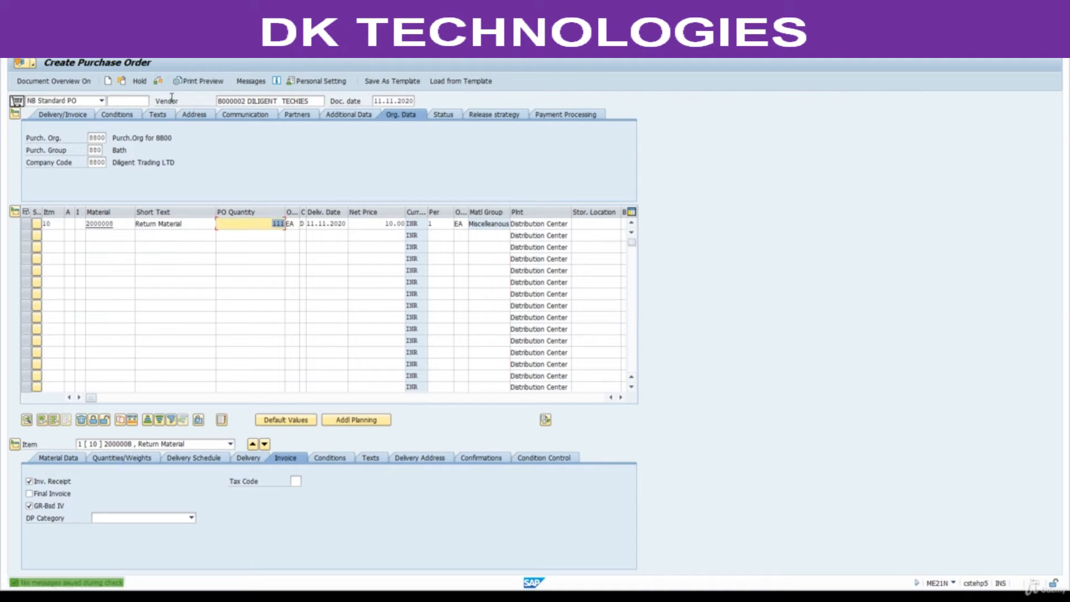
{"action": "left_click", "coordinate": [133, 52]}
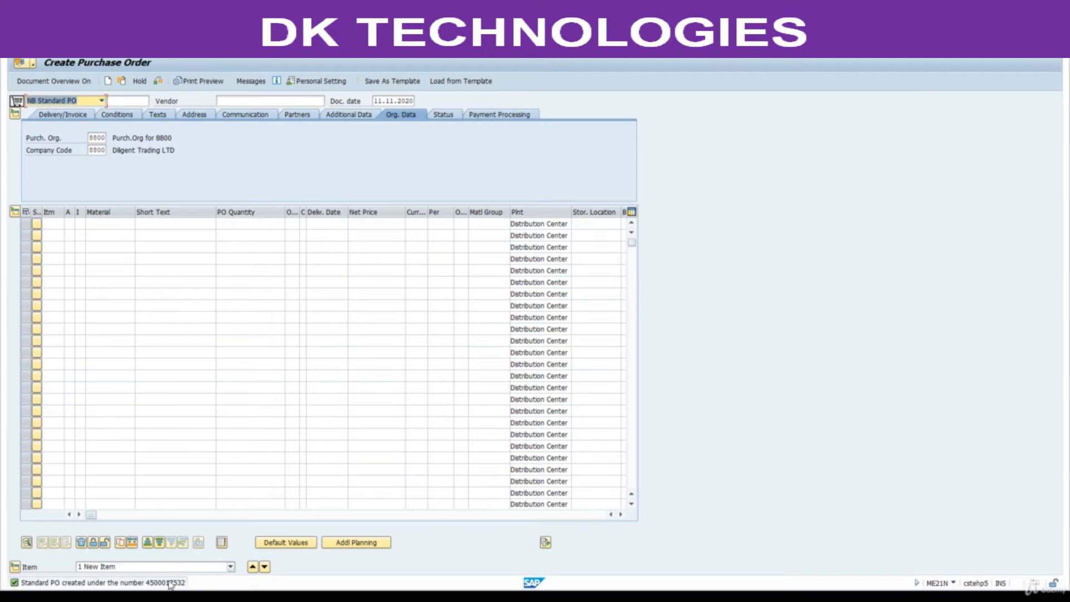
- Copy the new purchase order's number from the confirmation message and paste it into cell F29 of the Excel workbook
{"action": "double_click", "coordinate": [174, 583]}
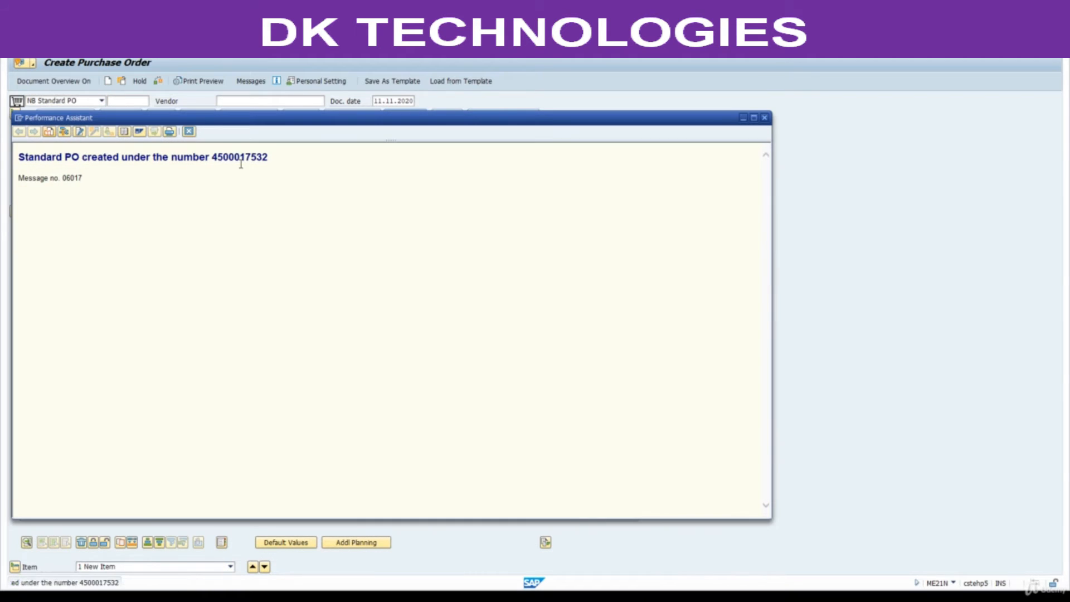
{"action": "double_click", "coordinate": [242, 158]}
{"action": "key", "text": "ctrl+c"}
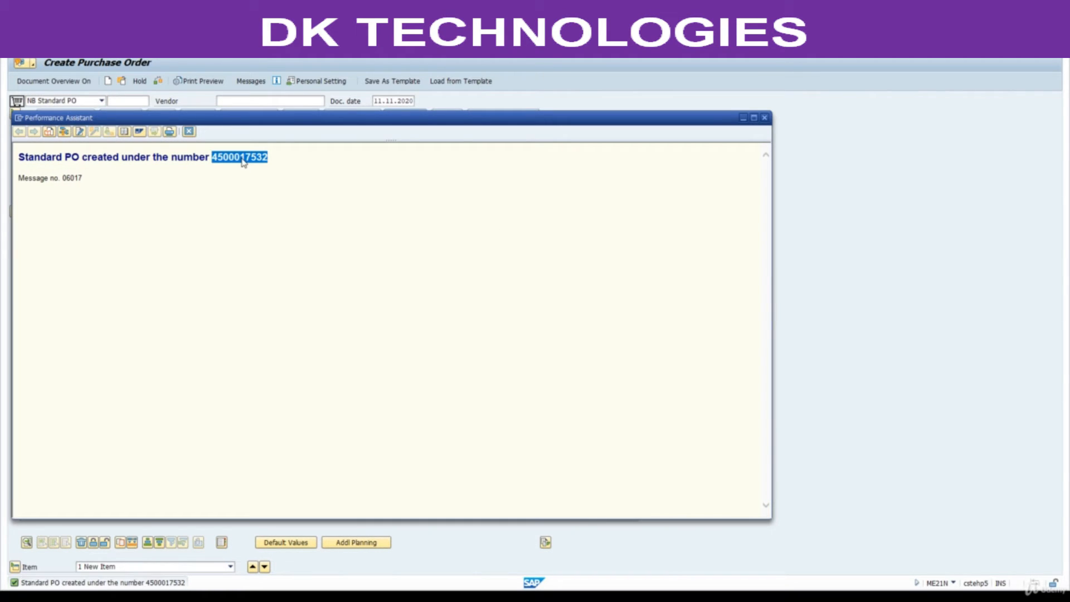
{"action": "left_click", "coordinate": [190, 133]}
{"action": "left_click", "coordinate": [678, 596]}
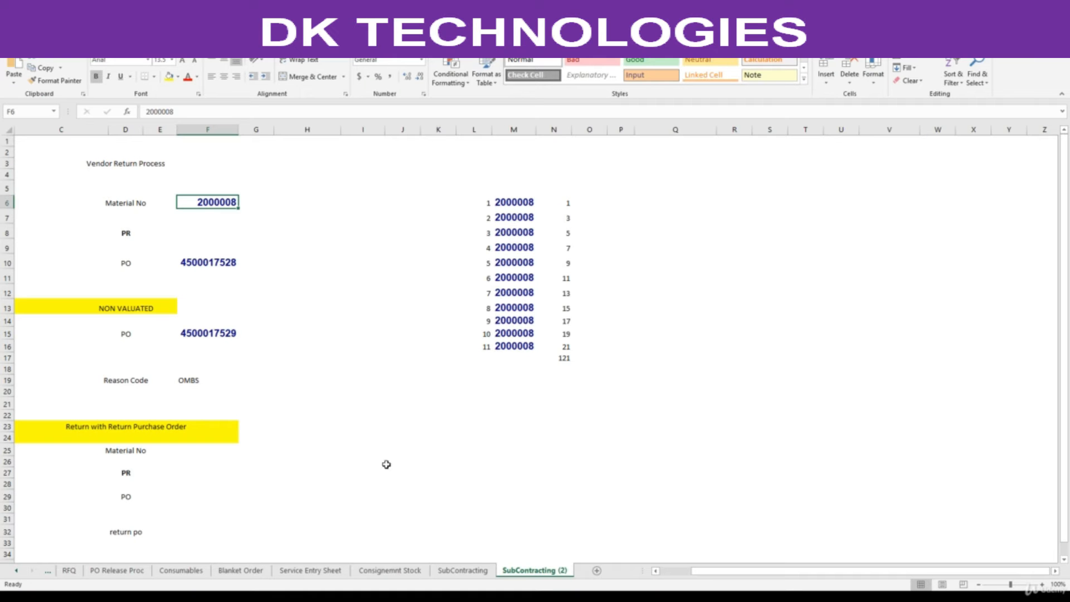
{"action": "left_click", "coordinate": [220, 493]}
{"action": "key", "text": "ctrl+v"}
- Switch back to SAP, start transaction ME29N and open the newly created purchase order for release
{"action": "key", "text": "alt+Tab"}
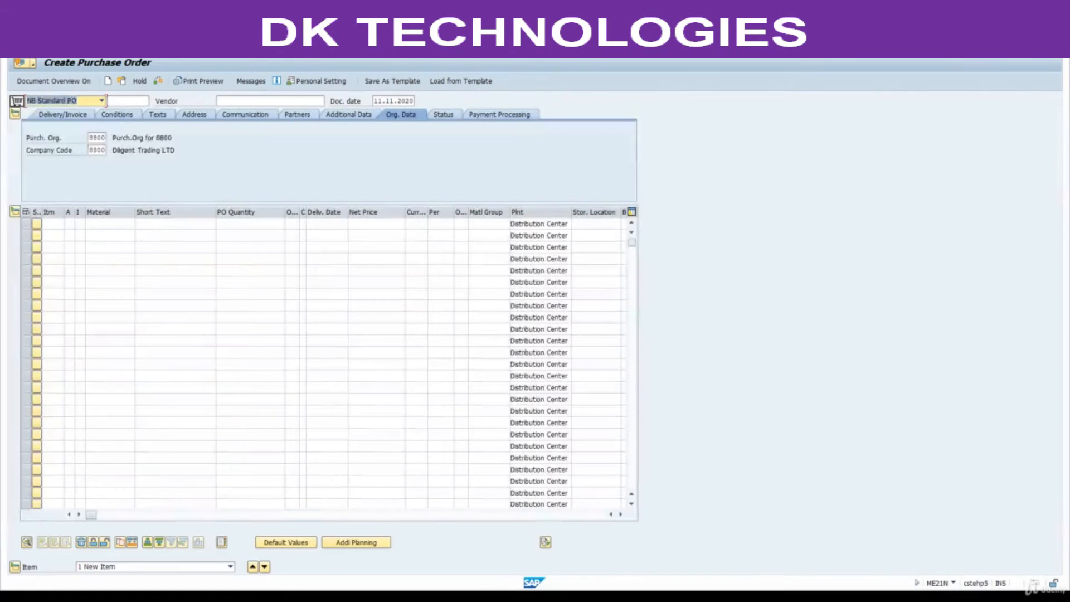
{"action": "left_click", "coordinate": [92, 47]}
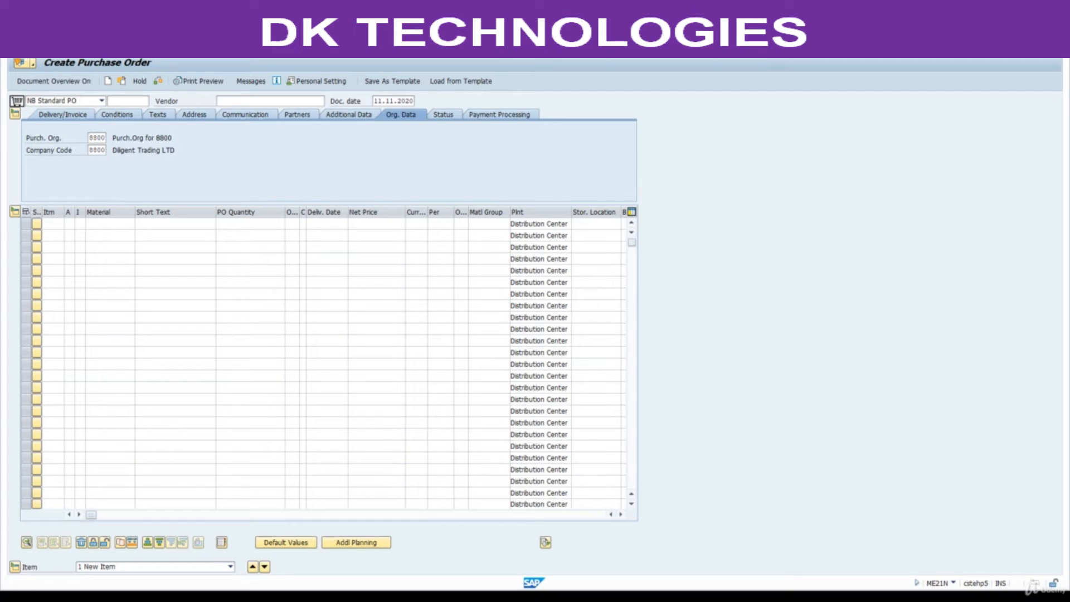
{"action": "key", "text": "Return"}
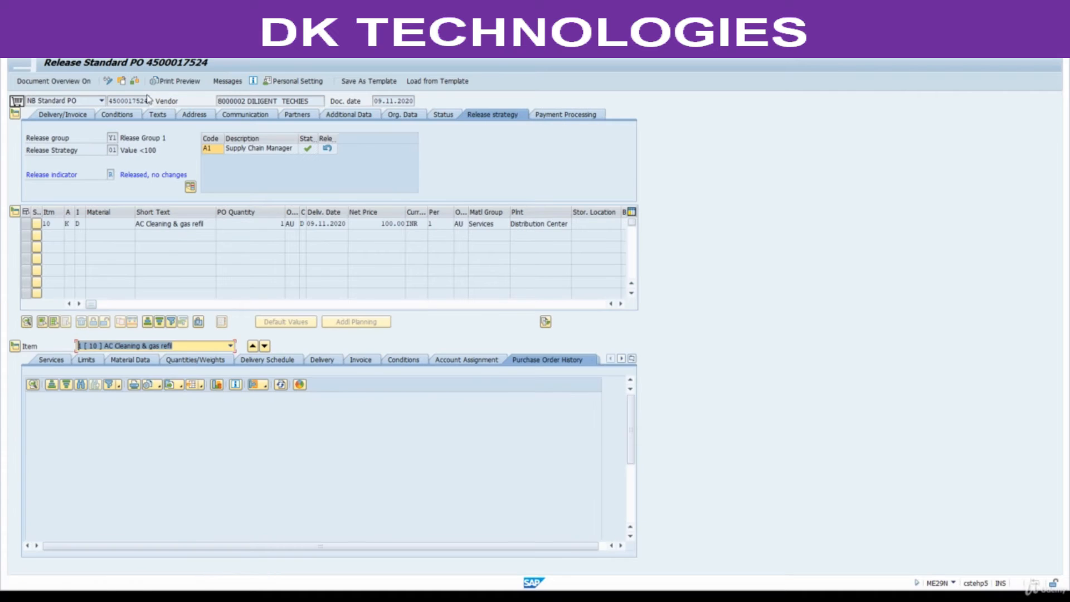
{"action": "left_click", "coordinate": [121, 81]}
{"action": "type", "text": "4500017532"}
{"action": "key", "text": "Return"}
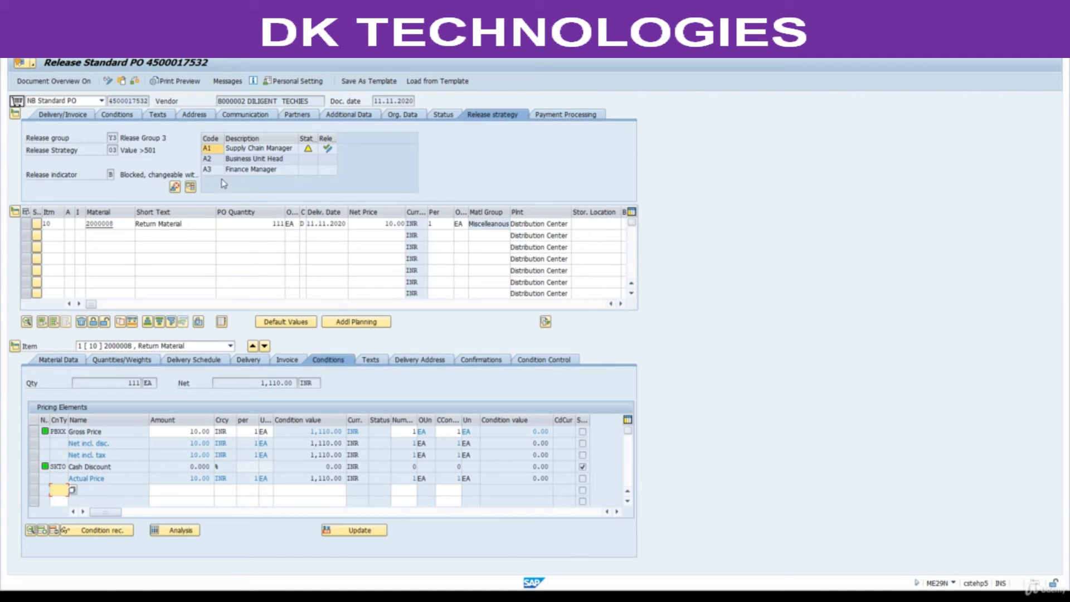
- Release the purchase order for codes A1, A2 and A3 and save it
{"action": "left_click", "coordinate": [327, 148]}
{"action": "left_click", "coordinate": [327, 158]}
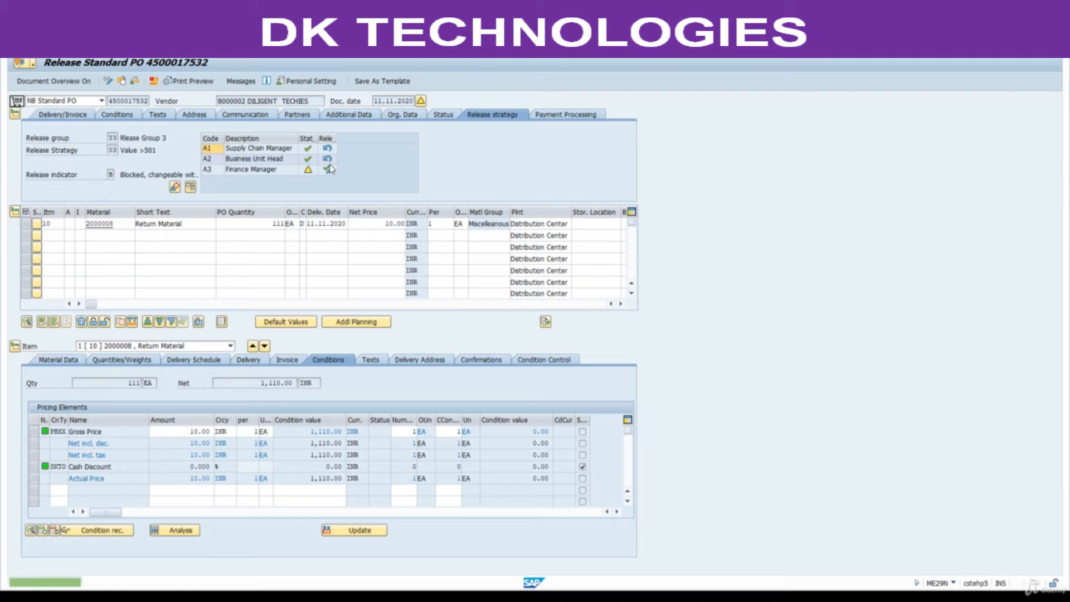
{"action": "left_click", "coordinate": [328, 169]}
{"action": "key", "text": "ctrl+s"}
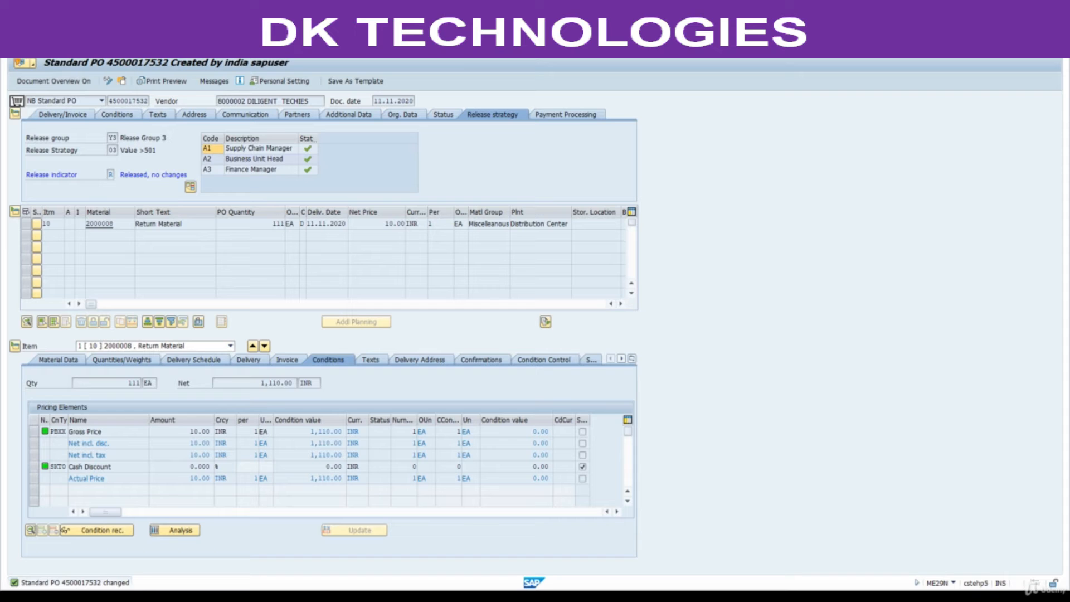
- Start transaction MIGO, choose A01 Goods Receipt with R01 Purchase Order, and enter the copied purchase order number
{"action": "key", "text": "Return"}
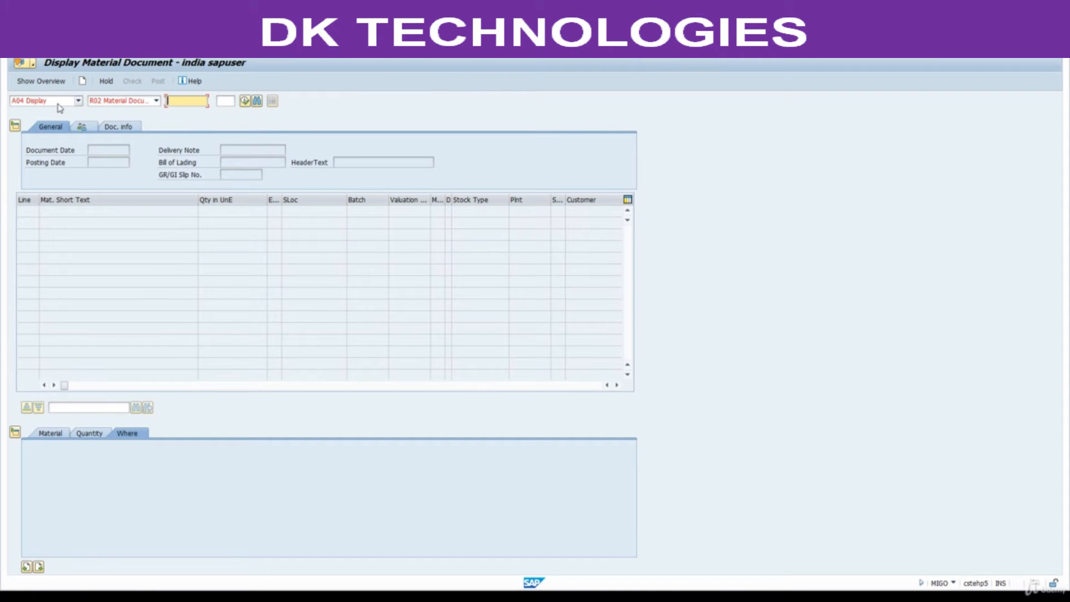
{"action": "left_click", "coordinate": [78, 100]}
{"action": "left_click", "coordinate": [52, 123]}
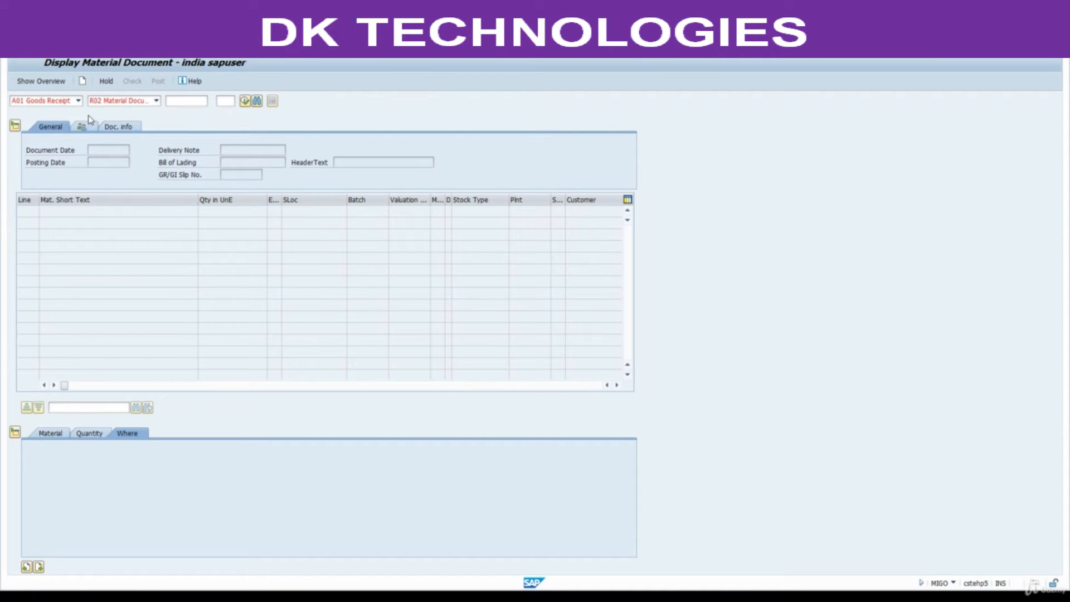
{"action": "key", "text": "ctrl+v"}
{"action": "key", "text": "Return"}
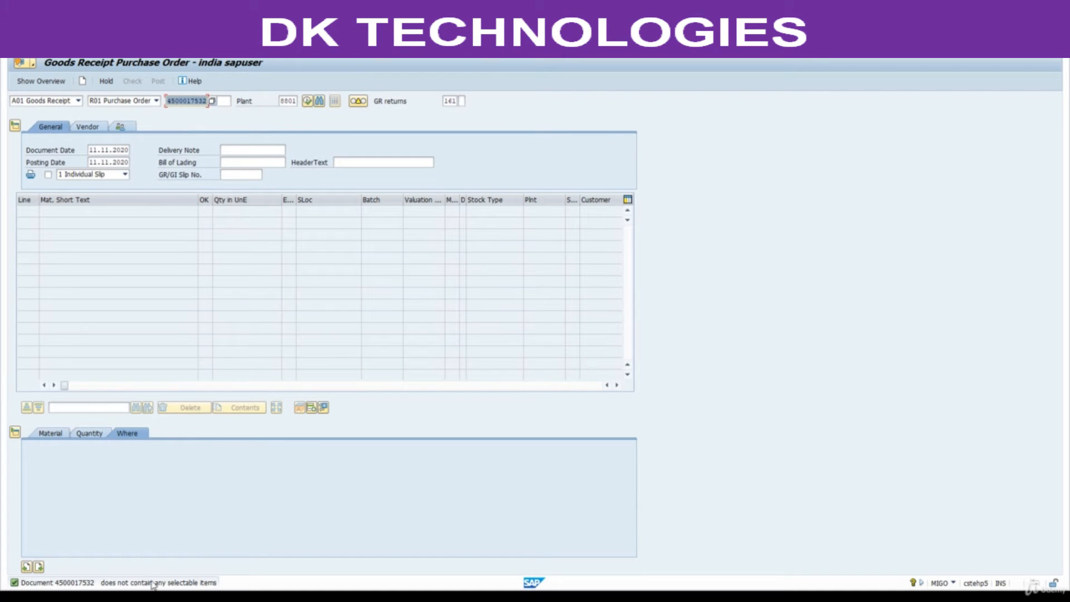
- Set the movement type to 101 to load the order item, mark it Item OK and check the goods receipt
{"action": "left_click", "coordinate": [450, 101]}
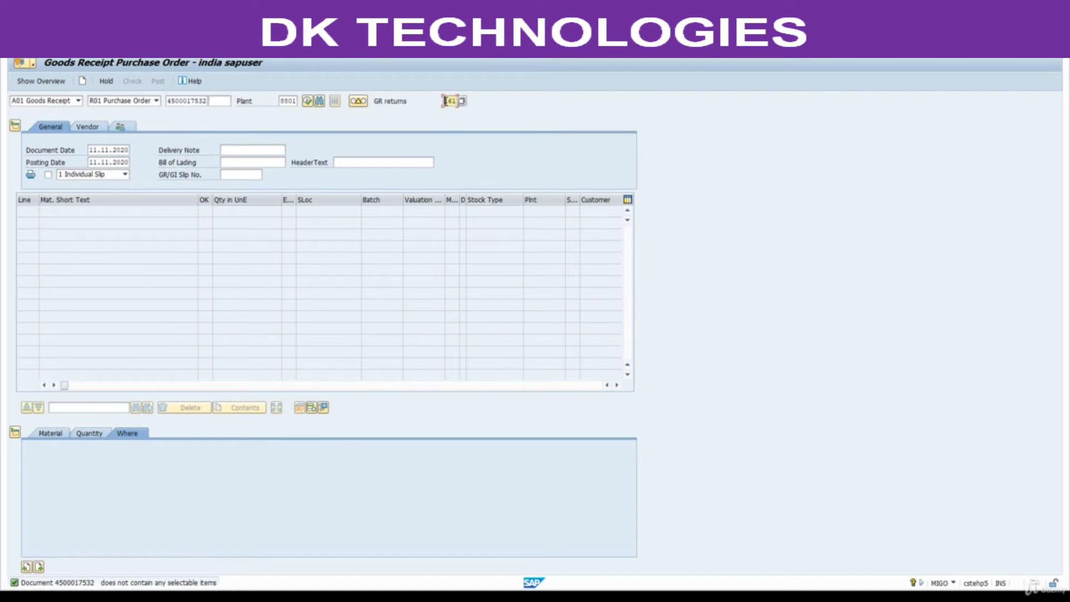
{"action": "type", "text": "101"}
{"action": "key", "text": "Return"}
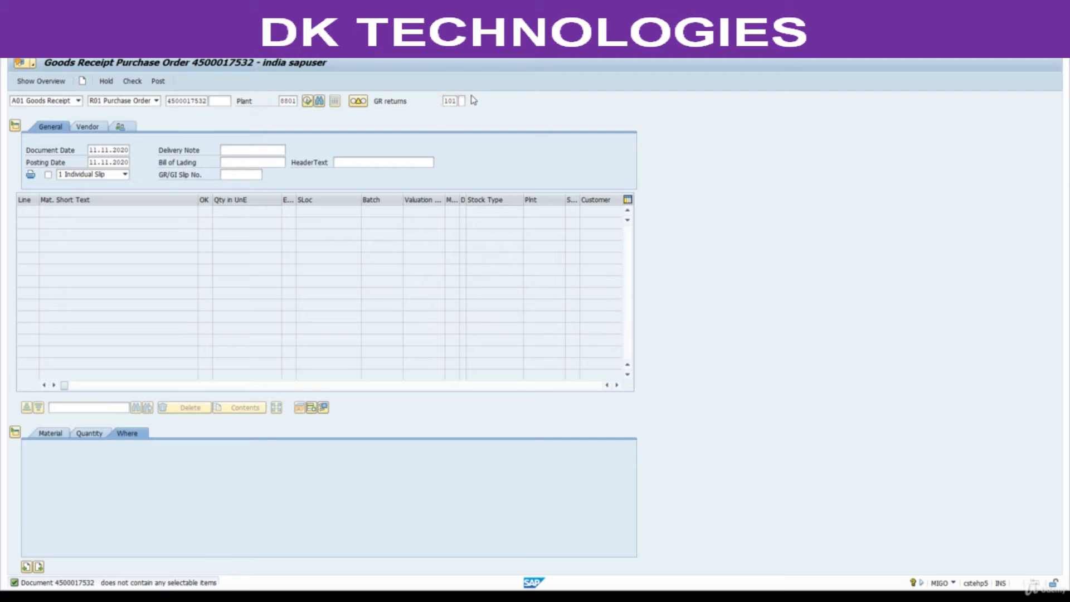
{"action": "left_click", "coordinate": [53, 567]}
{"action": "left_click", "coordinate": [133, 82]}
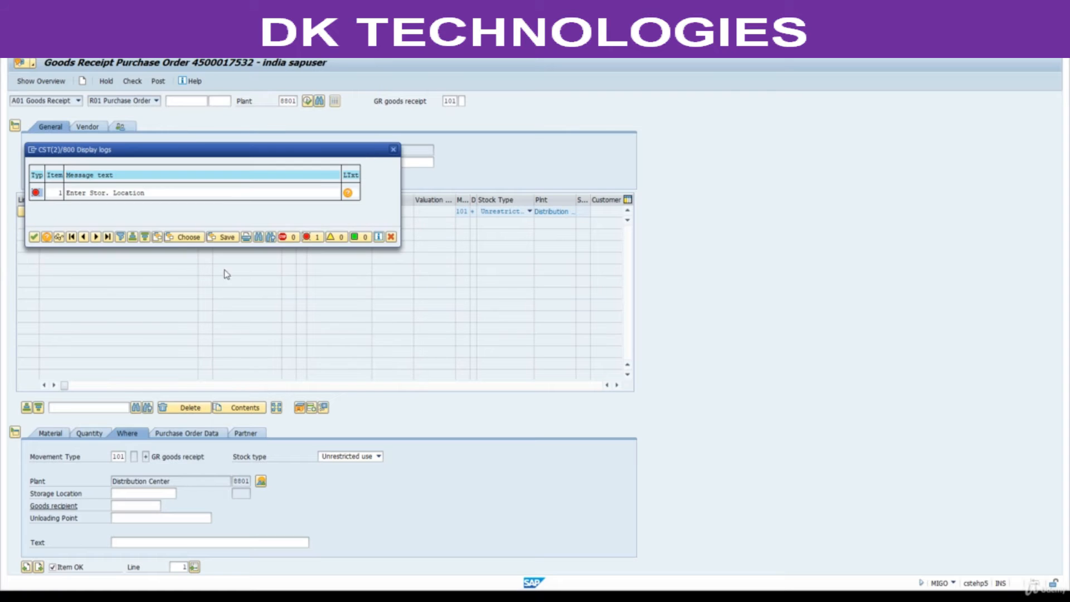
- Close the message log, set the item's storage location to 0001 and post the goods receipt
{"action": "left_click", "coordinate": [394, 150]}
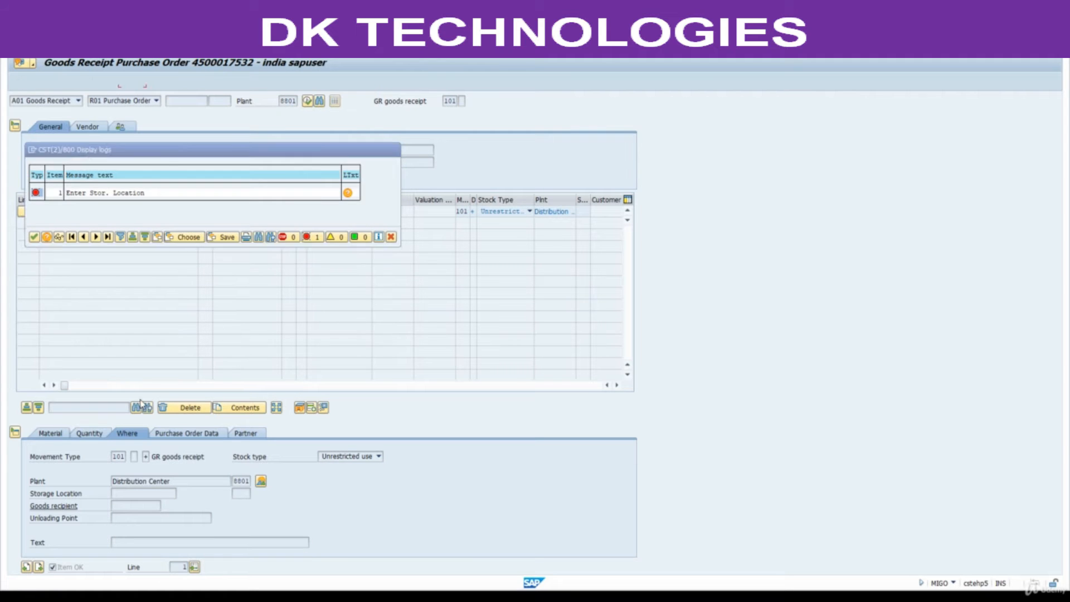
{"action": "left_click", "coordinate": [143, 493]}
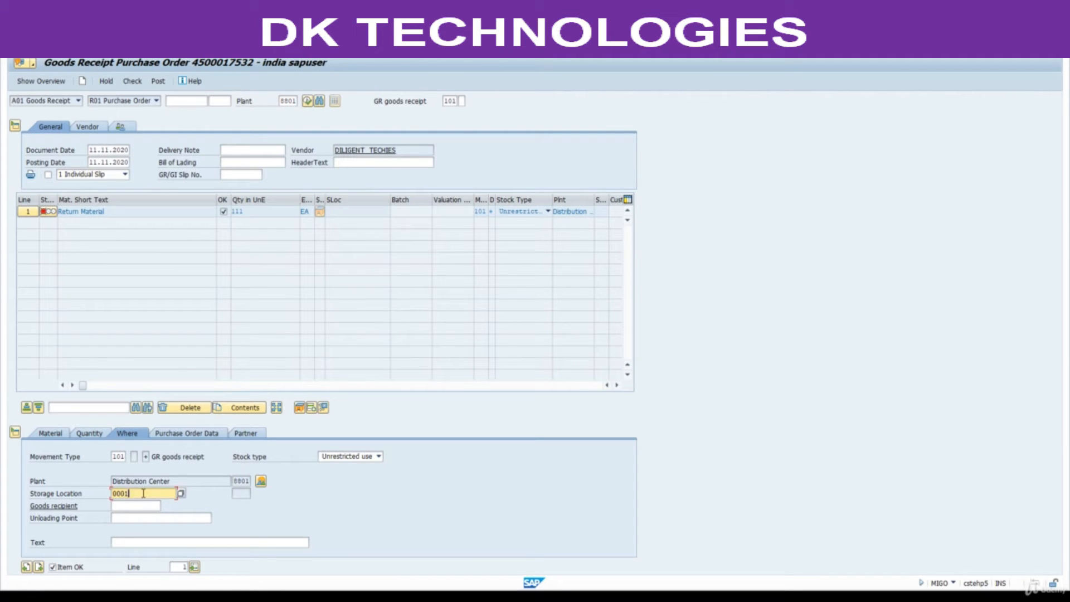
{"action": "key", "text": "Return"}
{"action": "left_click", "coordinate": [157, 82]}
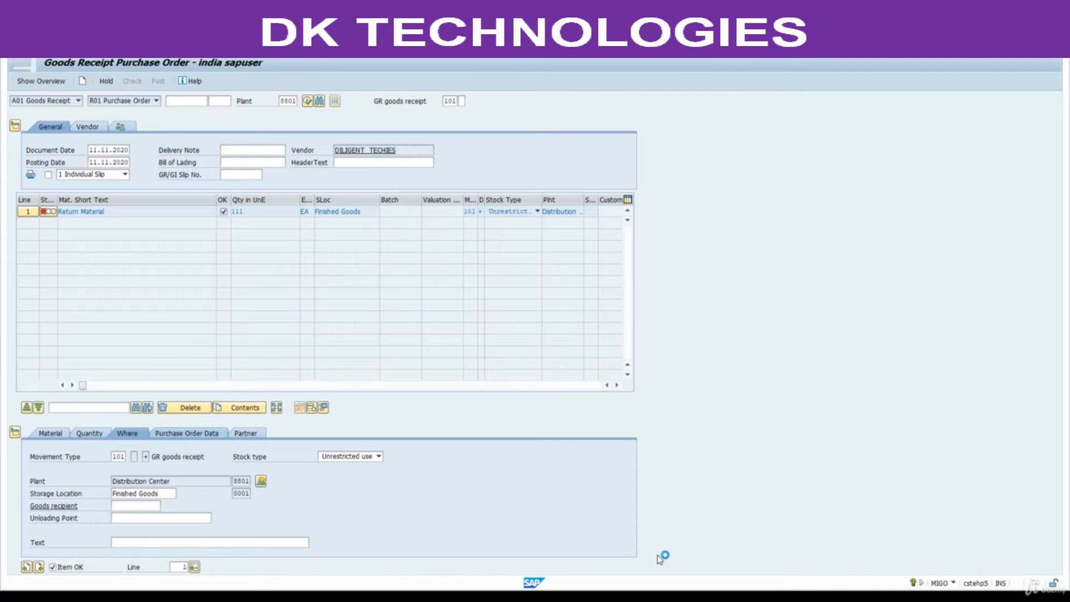
- Switch to MM material.pdf and highlight Goods Receipt in step 3 of the return purchase order process
{"action": "mouse_move", "coordinate": [646, 585]}
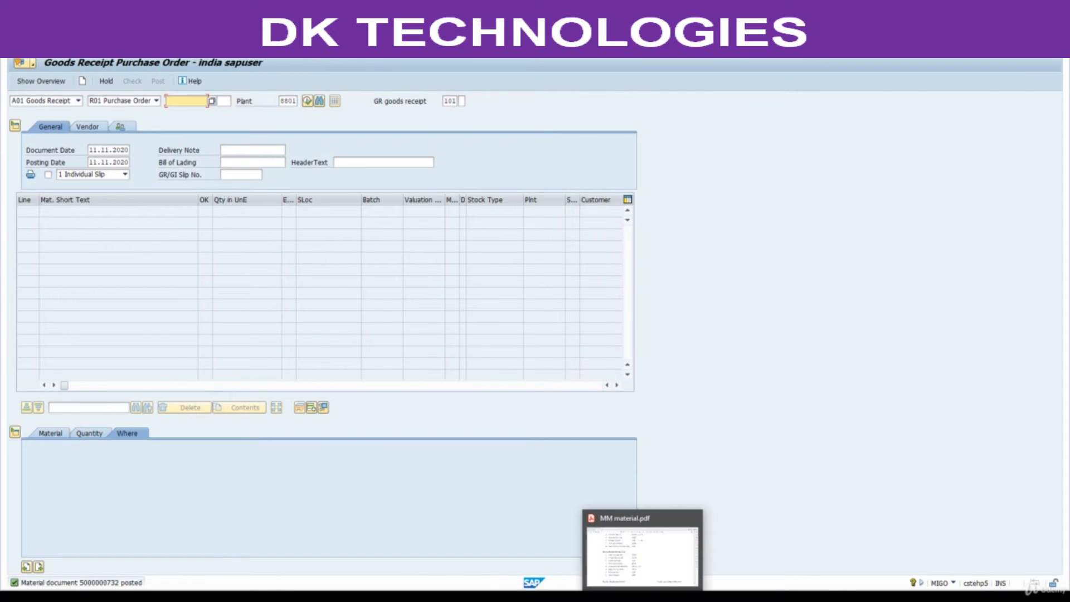
{"action": "left_click", "coordinate": [653, 555]}
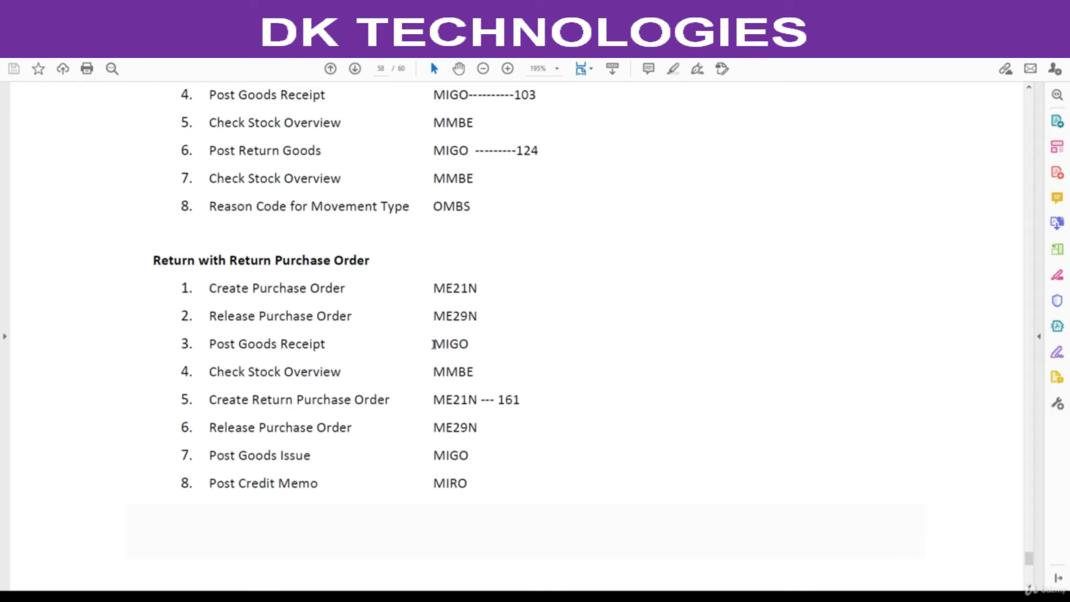
{"action": "left_click_drag", "start_coordinate": [238, 344], "coordinate": [325, 344]}
- Switch to the SAP stock overview and refresh the stock of material 2000008
{"action": "mouse_move", "coordinate": [642, 596]}
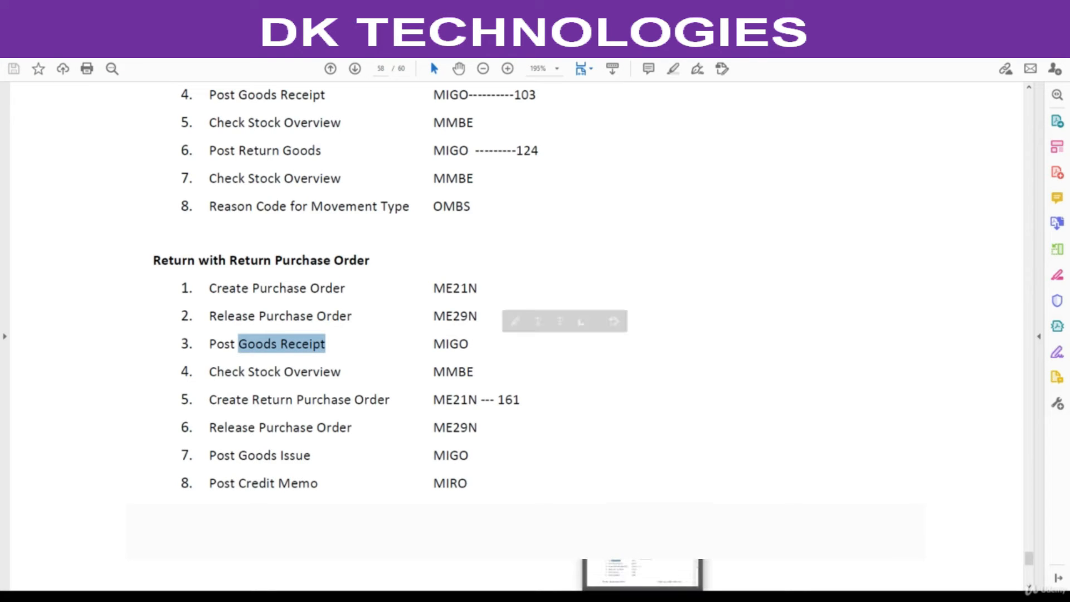
{"action": "mouse_move", "coordinate": [694, 596]}
{"action": "left_click", "coordinate": [669, 566]}
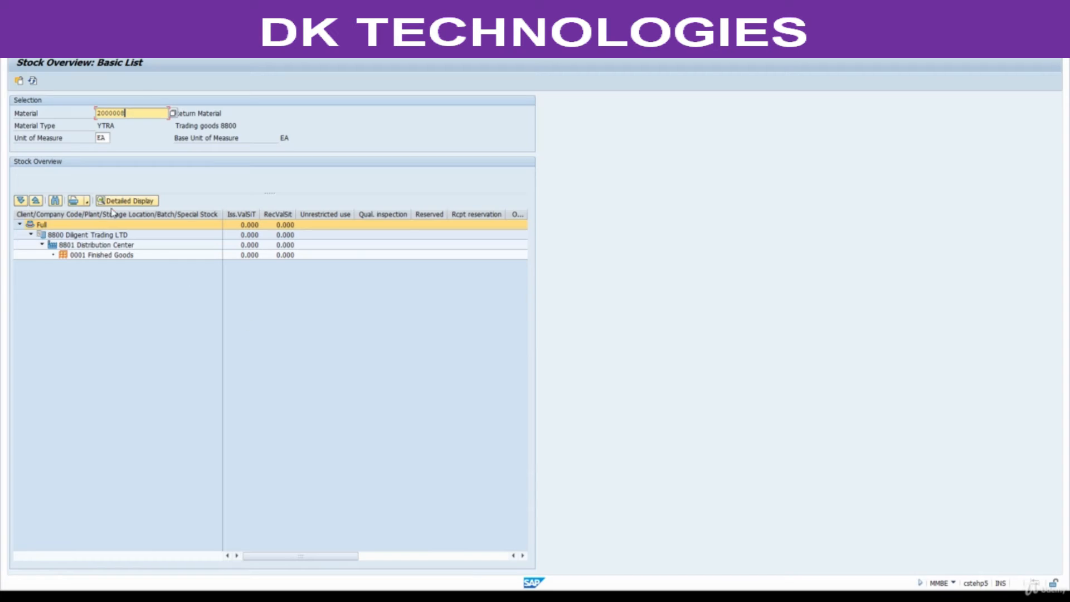
{"action": "left_click", "coordinate": [35, 81]}
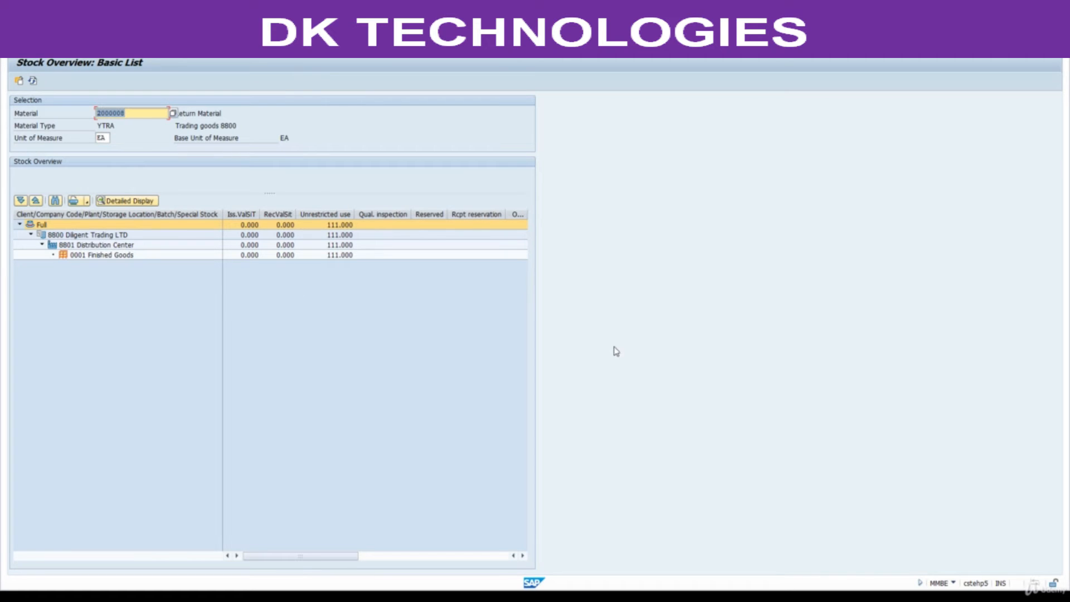
- Highlight the ME21N return purchase order step in the PDF, then review the quantities in N6:N16 of the Excel workbook
{"action": "key", "text": "alt+Tab"}
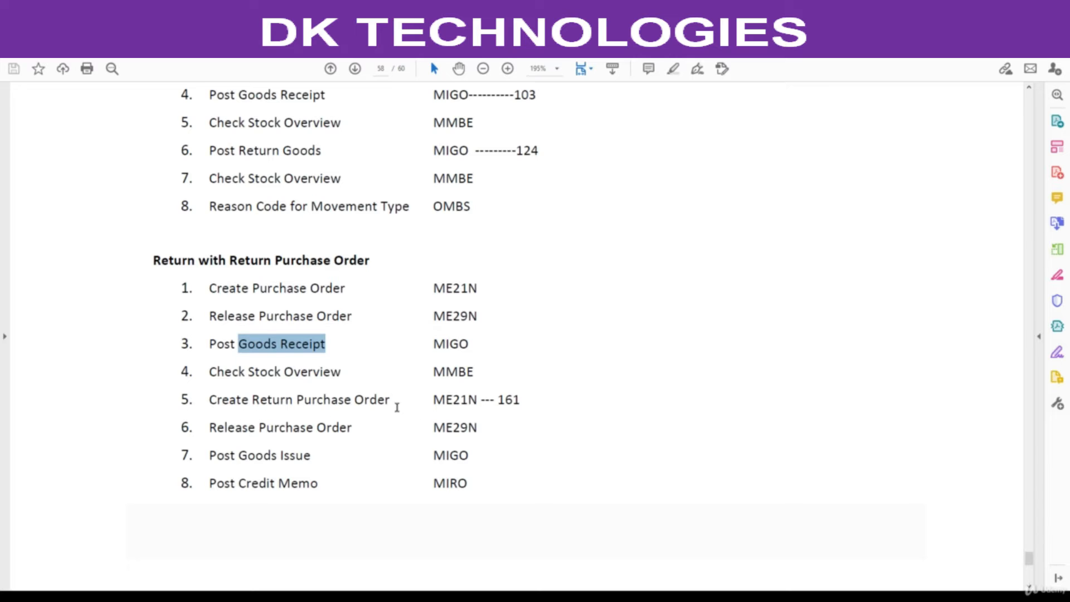
{"action": "left_click_drag", "start_coordinate": [433, 402], "coordinate": [472, 401]}
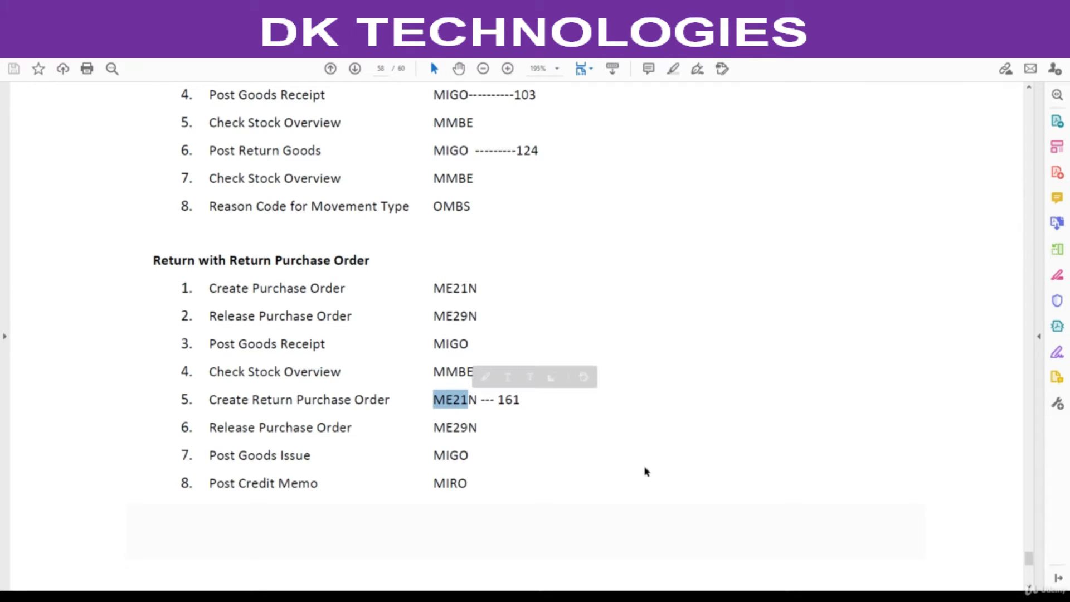
{"action": "key", "text": "alt+Tab"}
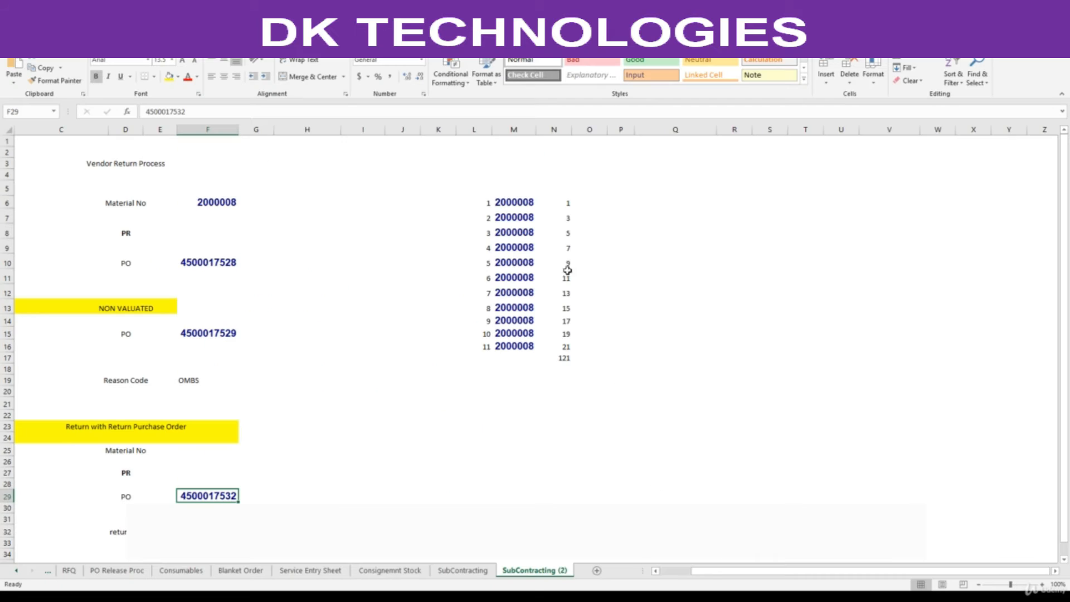
{"action": "left_click_drag", "start_coordinate": [566, 203], "coordinate": [566, 346]}
{"action": "left_click", "coordinate": [461, 204]}
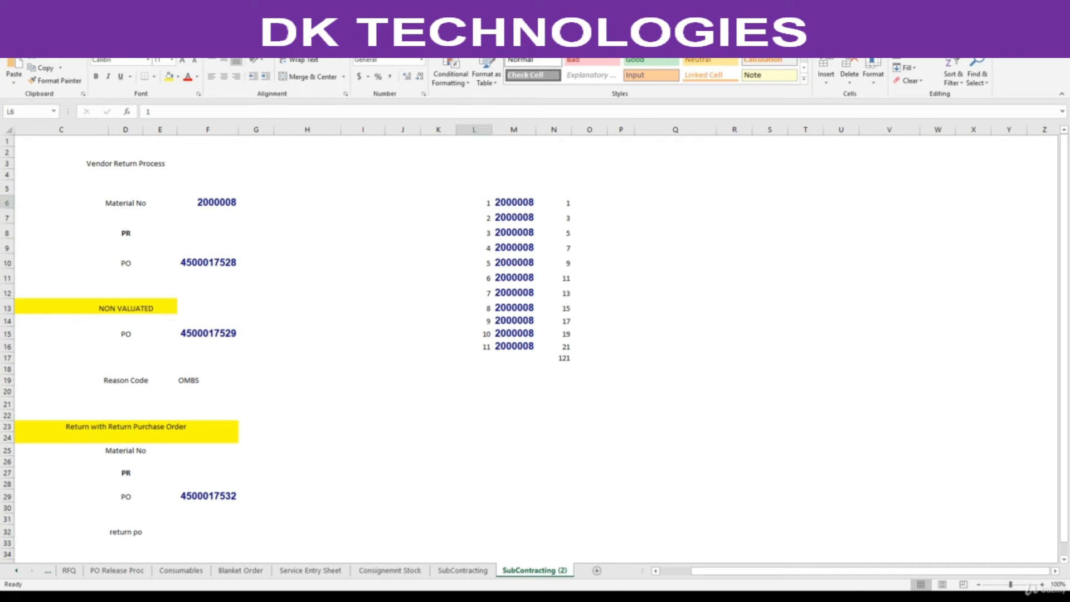
- Switch to SAP, start creating a new standard purchase order with ME21N and enter DILIGENT TECHIES as the vendor
{"action": "mouse_move", "coordinate": [696, 590]}
{"action": "left_click", "coordinate": [789, 562]}
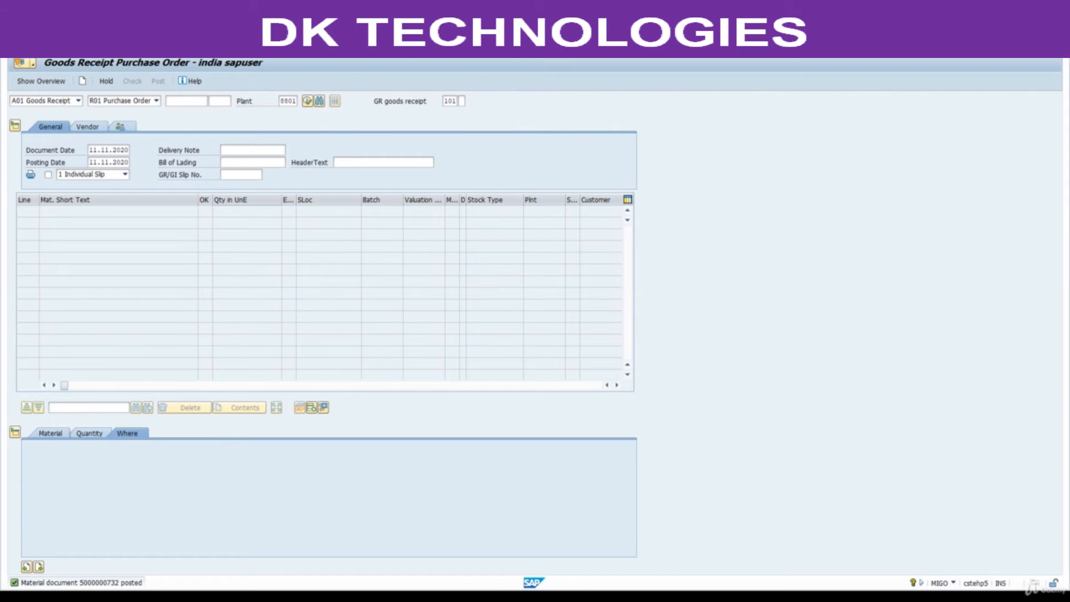
{"action": "key", "text": "Return"}
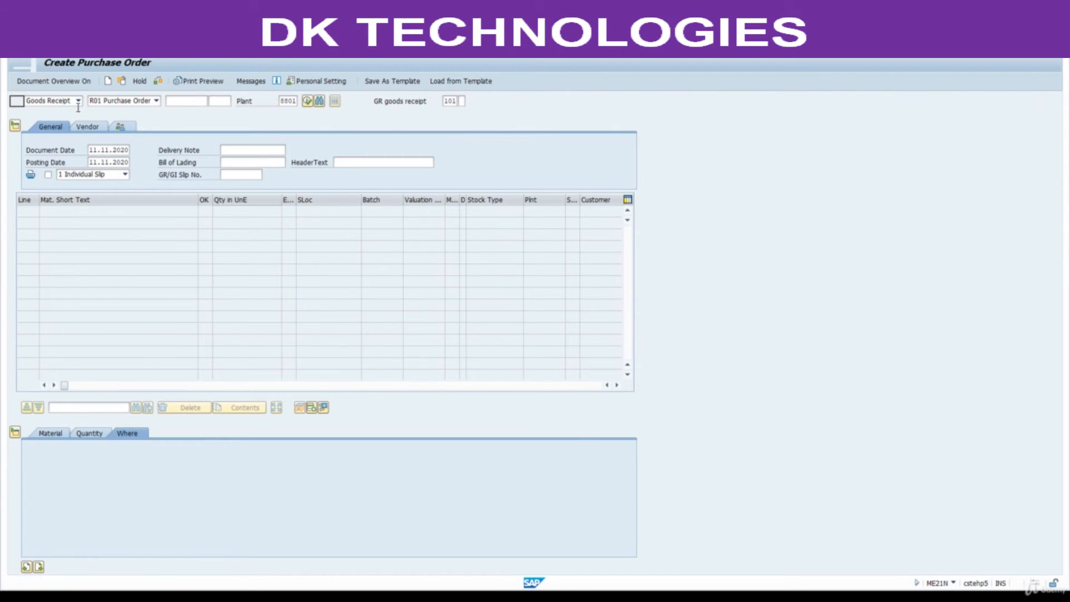
{"action": "left_click", "coordinate": [236, 102]}
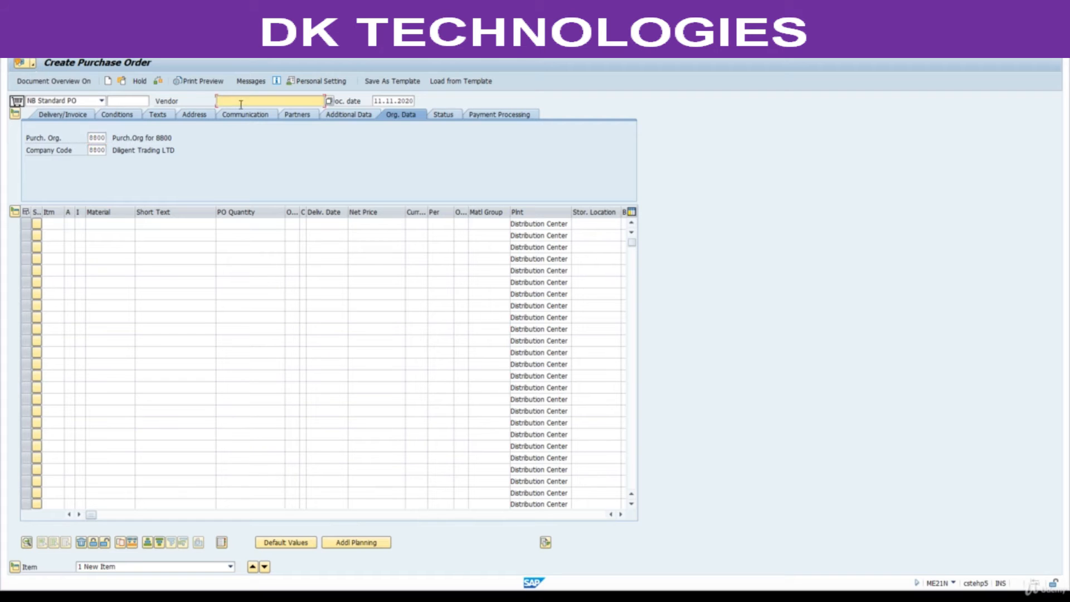
{"action": "left_click", "coordinate": [248, 114]}
- Add material 2000008 as the first purchase order item with a quantity of 111
{"action": "left_click", "coordinate": [117, 223]}
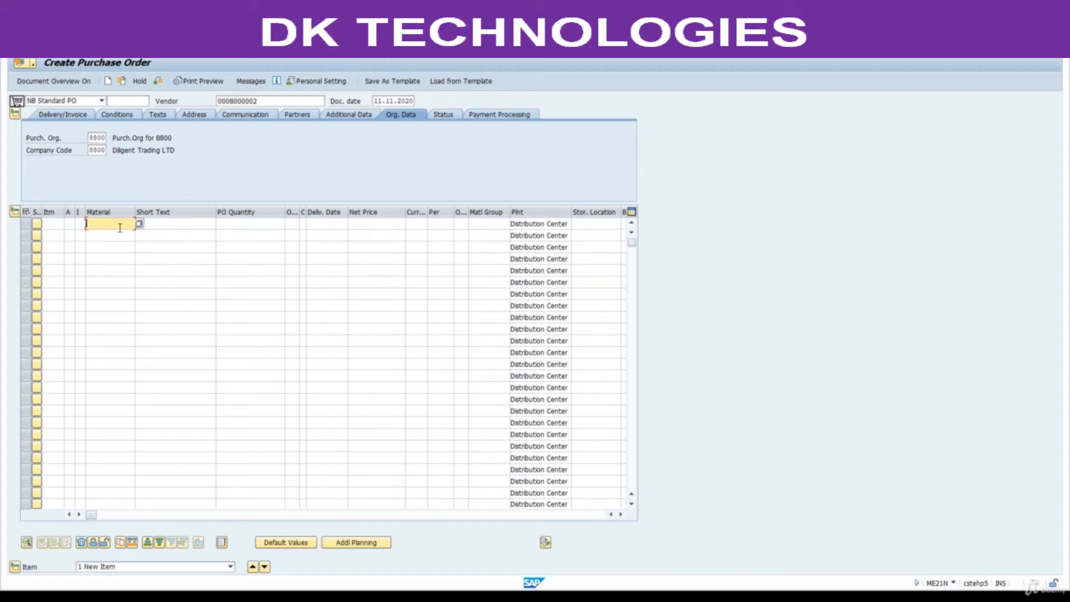
{"action": "left_click", "coordinate": [113, 235]}
{"action": "key", "text": "Return"}
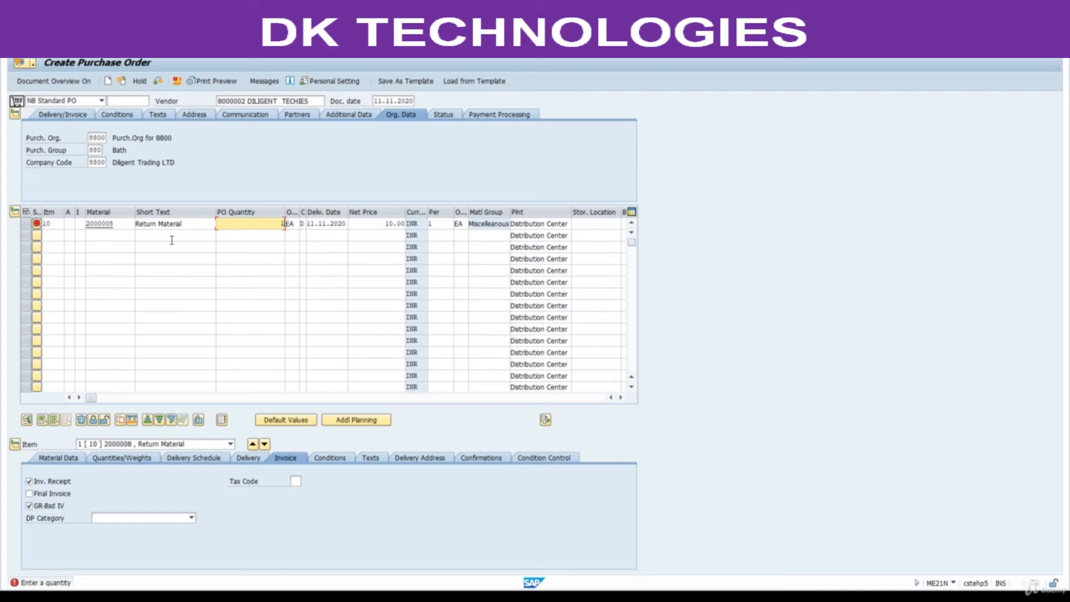
{"action": "type", "text": "111"}
{"action": "key", "text": "Return"}
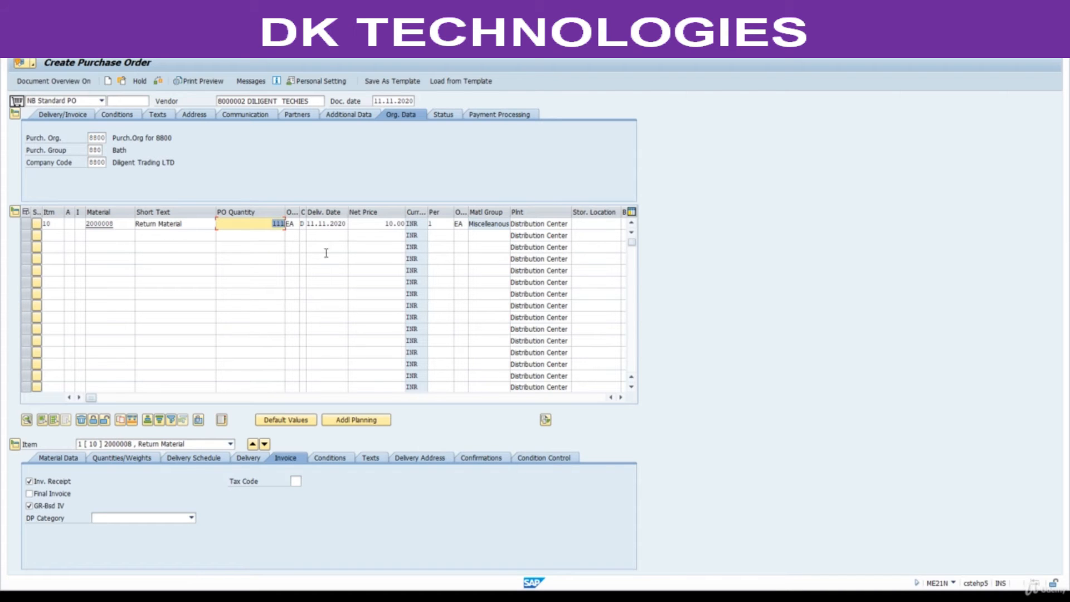
- Set the storage location of purchase order item 10 to 0001, Finished Goods
{"action": "left_click", "coordinate": [621, 397]}
{"action": "left_click", "coordinate": [621, 398]}
{"action": "left_click", "coordinate": [621, 397]}
{"action": "left_click", "coordinate": [621, 397]}
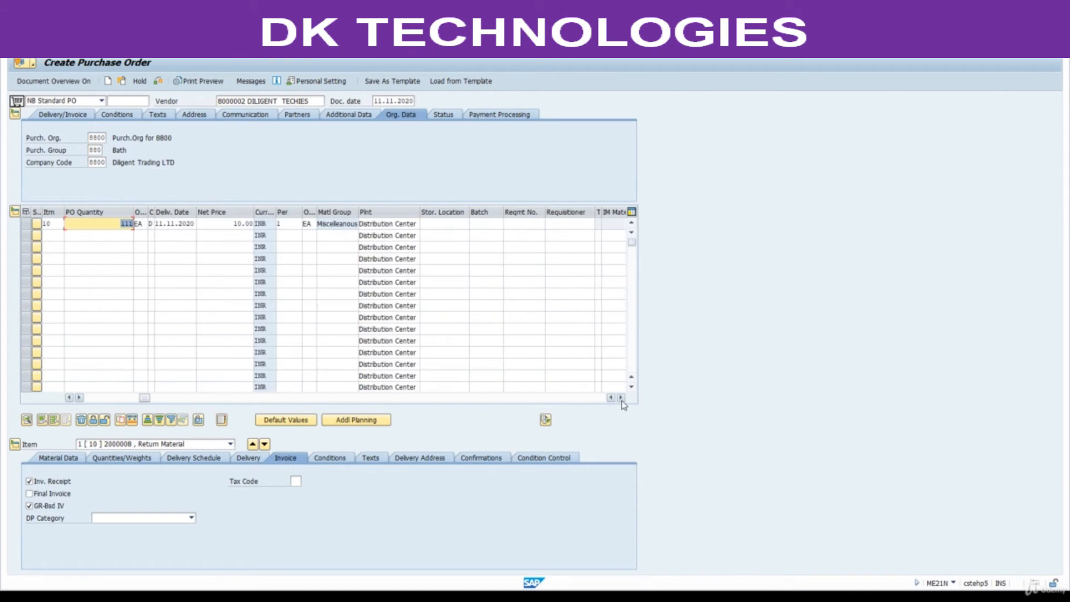
{"action": "left_click", "coordinate": [621, 397]}
{"action": "left_click", "coordinate": [370, 224]}
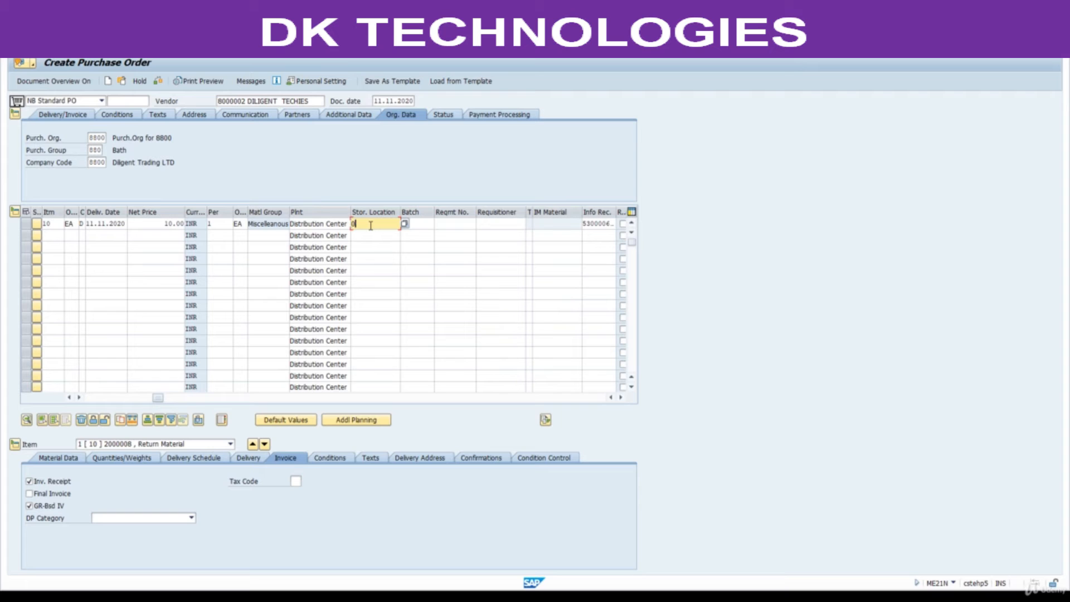
{"action": "key", "text": "Return"}
- Widen the Returns Item column, flag item 10 as a returns item, and check and save the purchase order
{"action": "left_click", "coordinate": [621, 397]}
{"action": "left_click", "coordinate": [621, 398]}
{"action": "left_click", "coordinate": [621, 397]}
{"action": "left_click", "coordinate": [620, 397]}
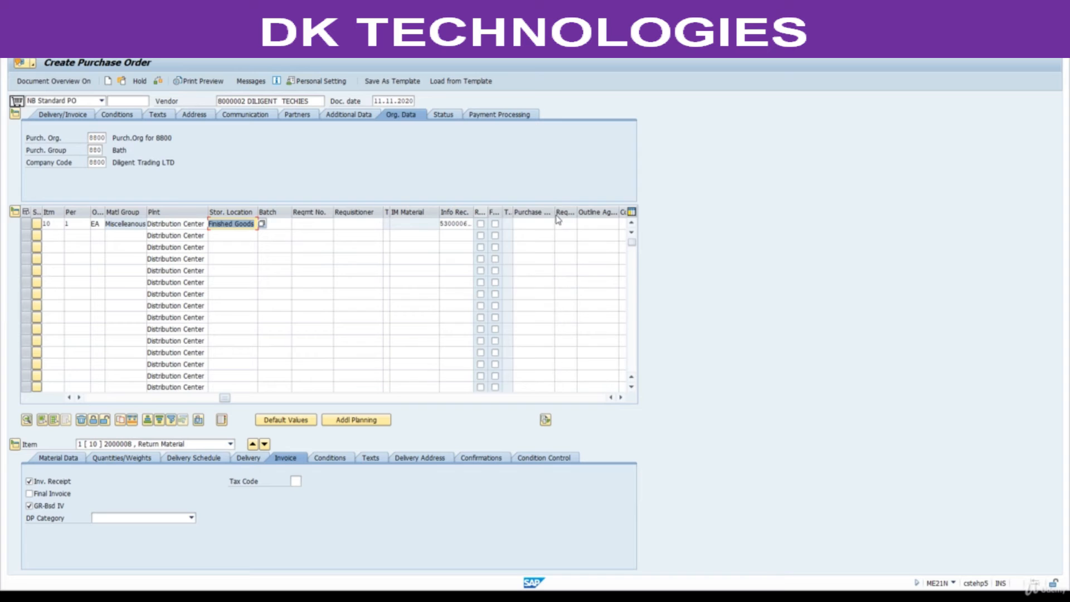
{"action": "left_click_drag", "start_coordinate": [488, 212], "coordinate": [557, 215]}
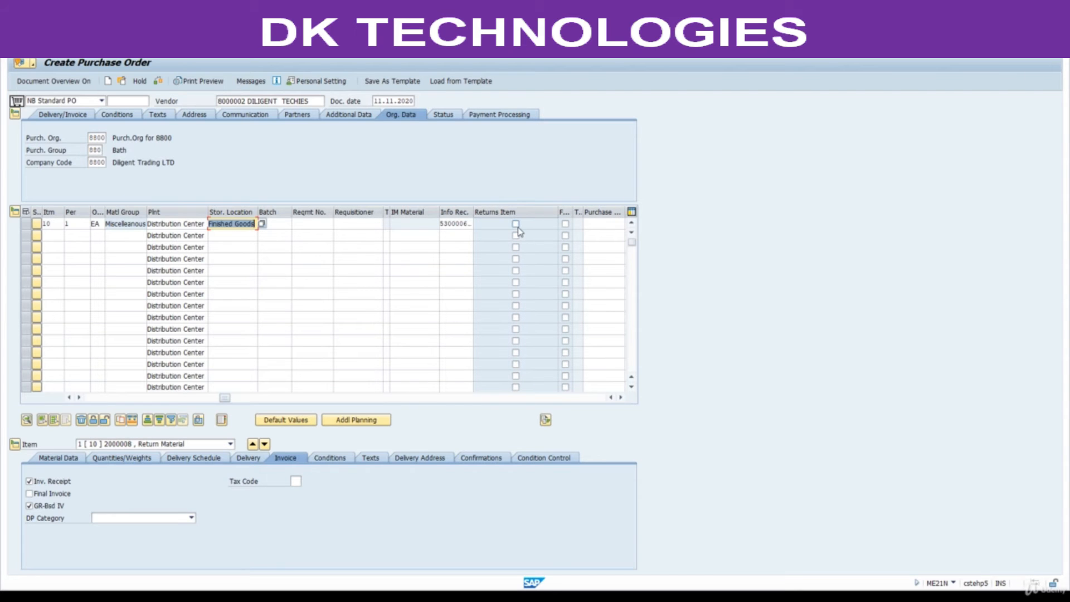
{"action": "left_click", "coordinate": [515, 224]}
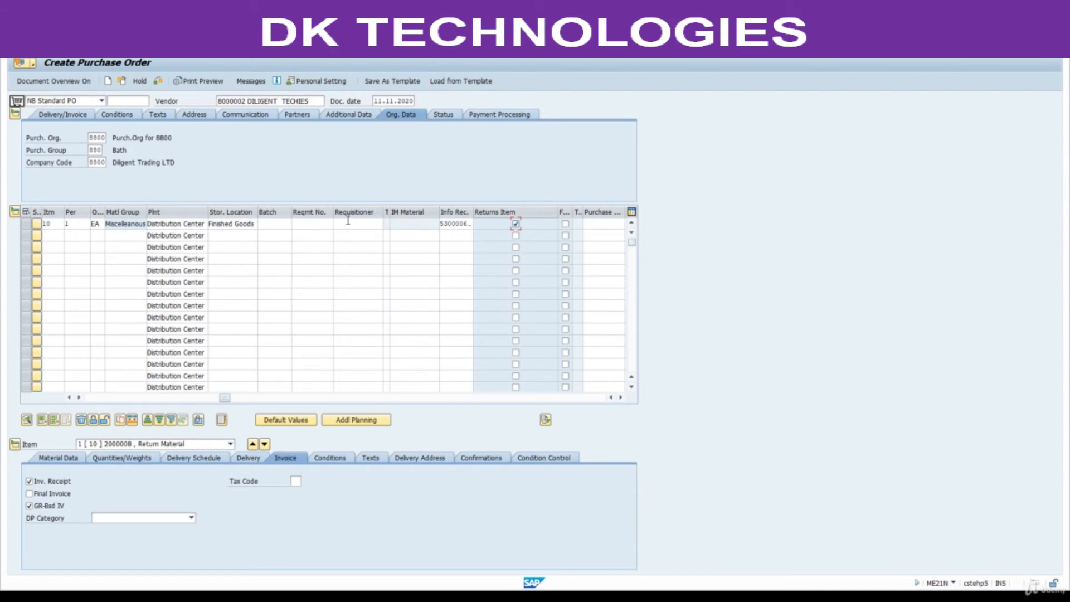
{"action": "left_click", "coordinate": [158, 81]}
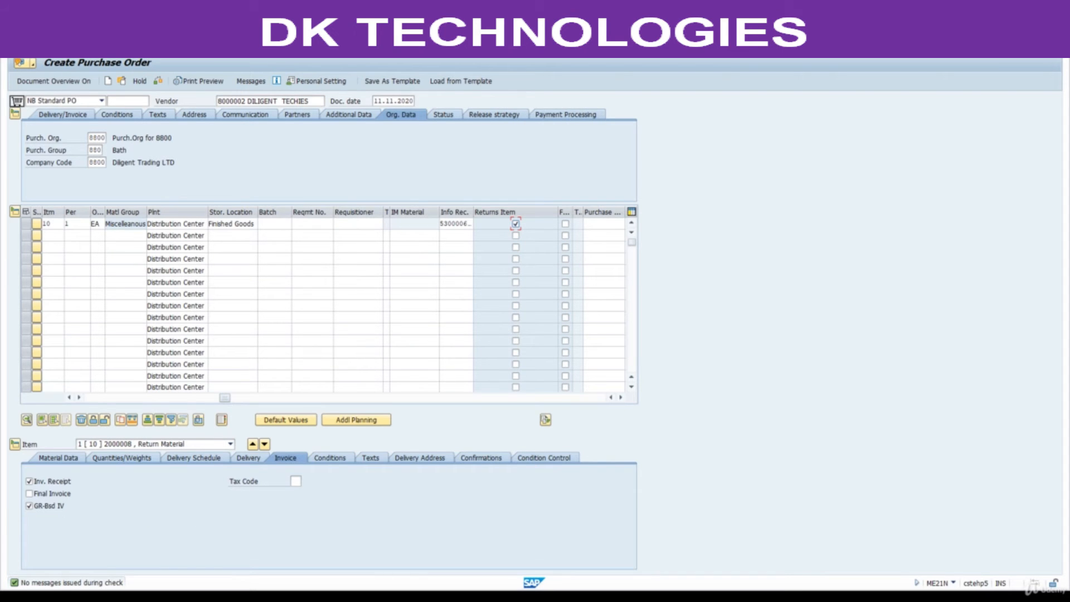
{"action": "key", "text": "ctrl+s"}
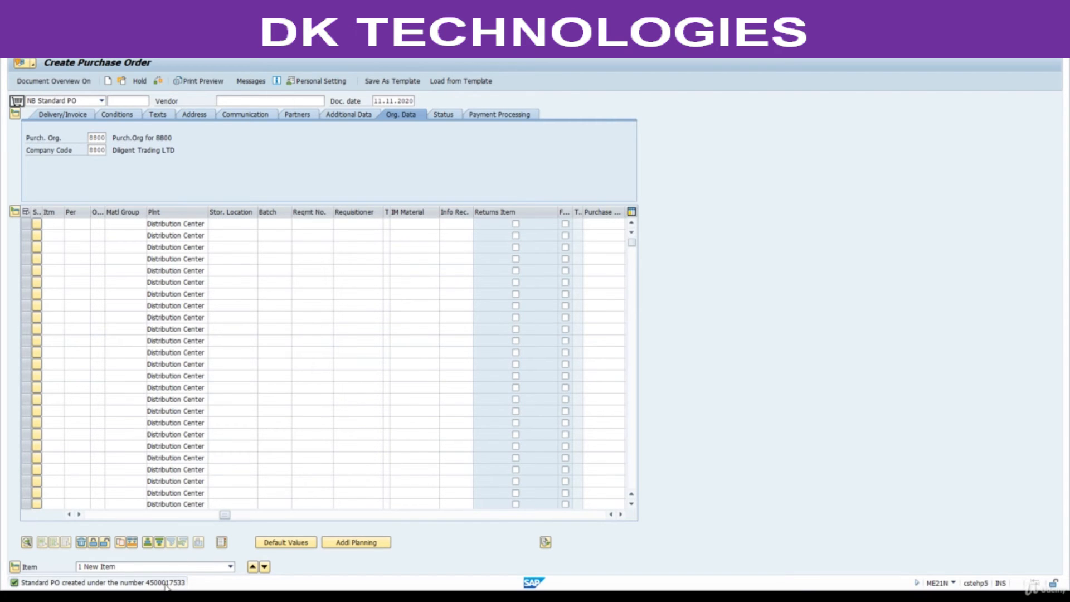
- Copy the new purchase order number into cell F32 beside return po in the Excel workbook, and close the SAP message details
{"action": "double_click", "coordinate": [240, 159]}
{"action": "key", "text": "ctrl+c"}
{"action": "key", "text": "alt+Tab"}
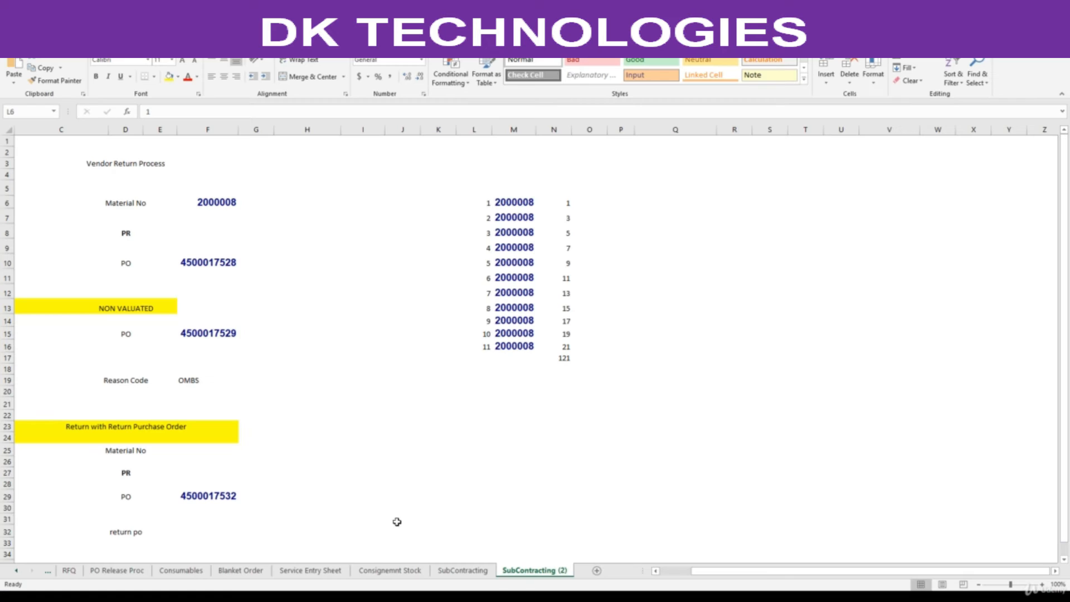
{"action": "left_click", "coordinate": [218, 531]}
{"action": "key", "text": "ctrl+v"}
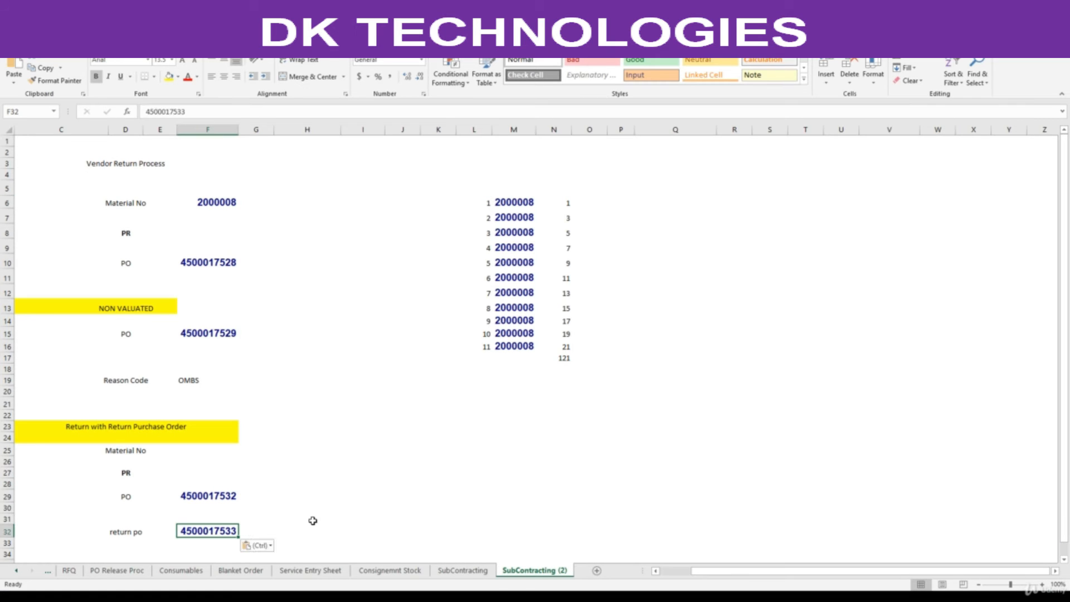
{"action": "key", "text": "alt+Tab"}
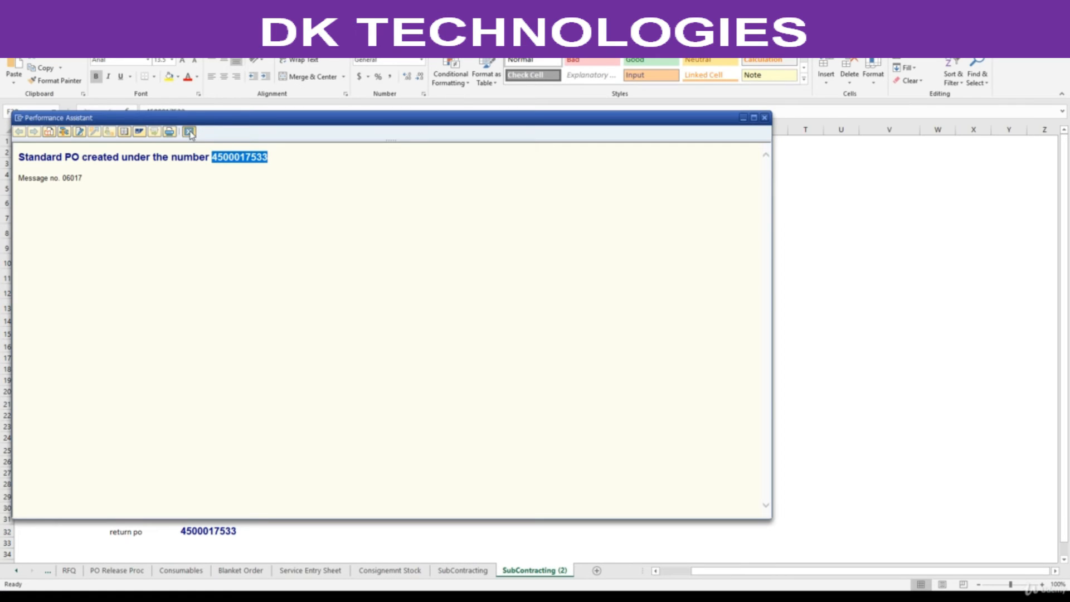
{"action": "left_click", "coordinate": [189, 131]}
- Open the new return purchase order in the ME29N release transaction, release it with code A1 and save
{"action": "key", "text": "alt+Tab"}
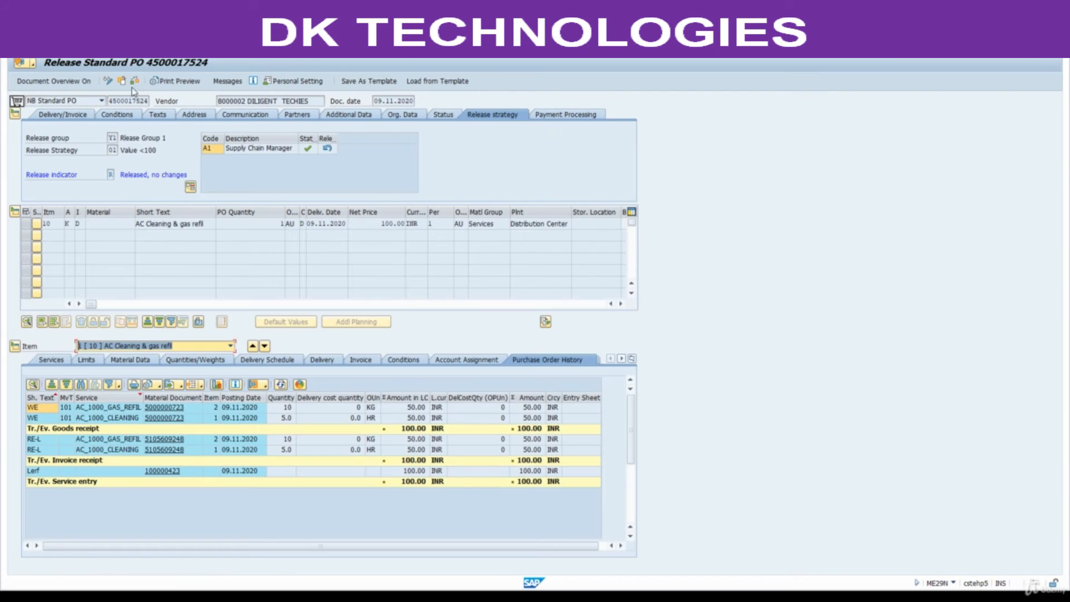
{"action": "left_click", "coordinate": [121, 81]}
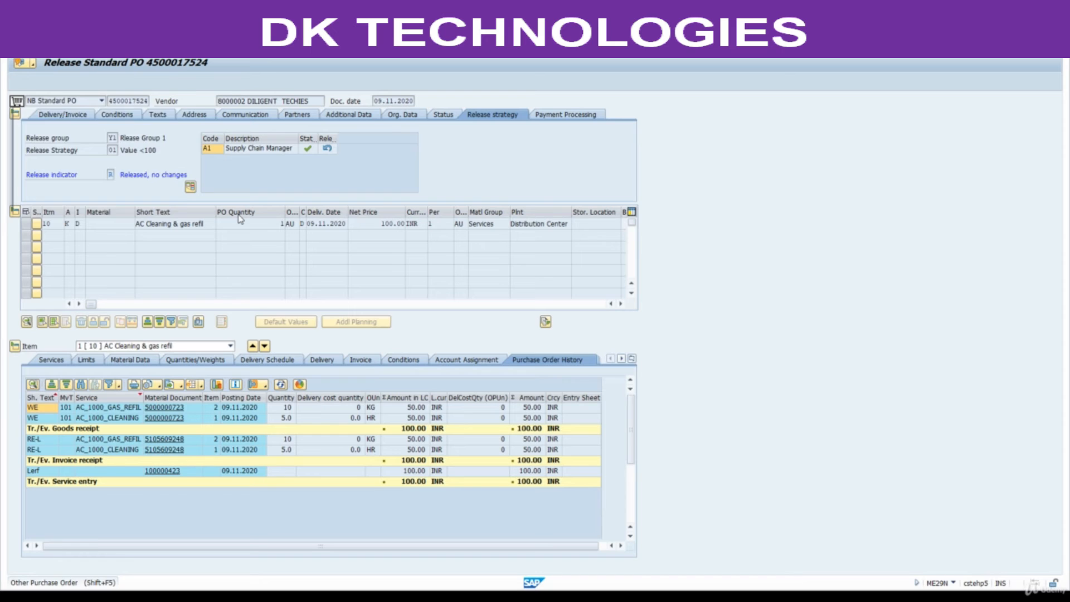
{"action": "type", "text": "4500017533"}
{"action": "key", "text": "Return"}
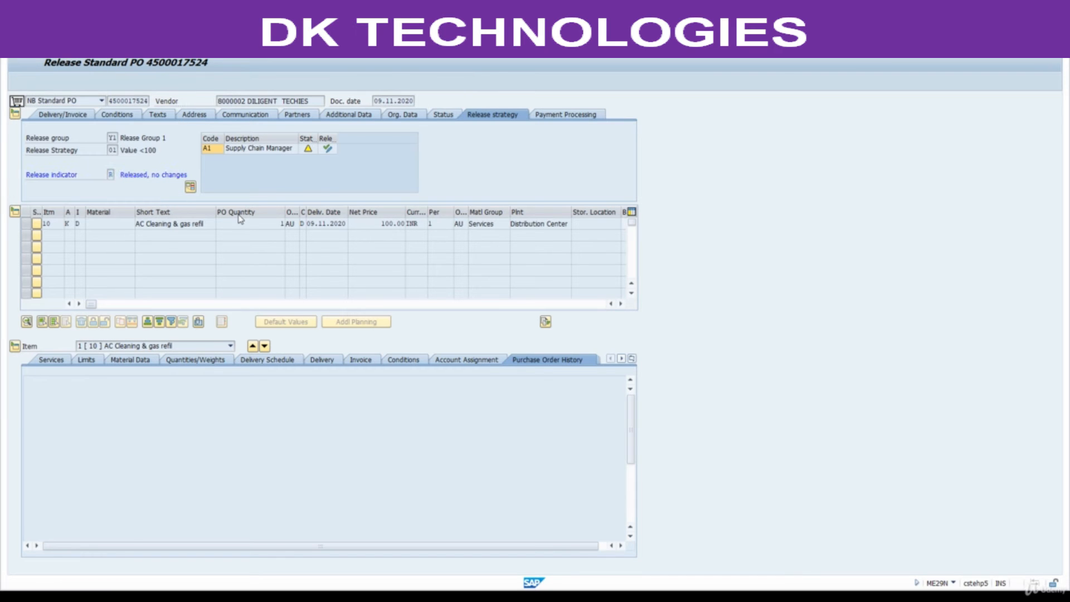
{"action": "left_click", "coordinate": [328, 150]}
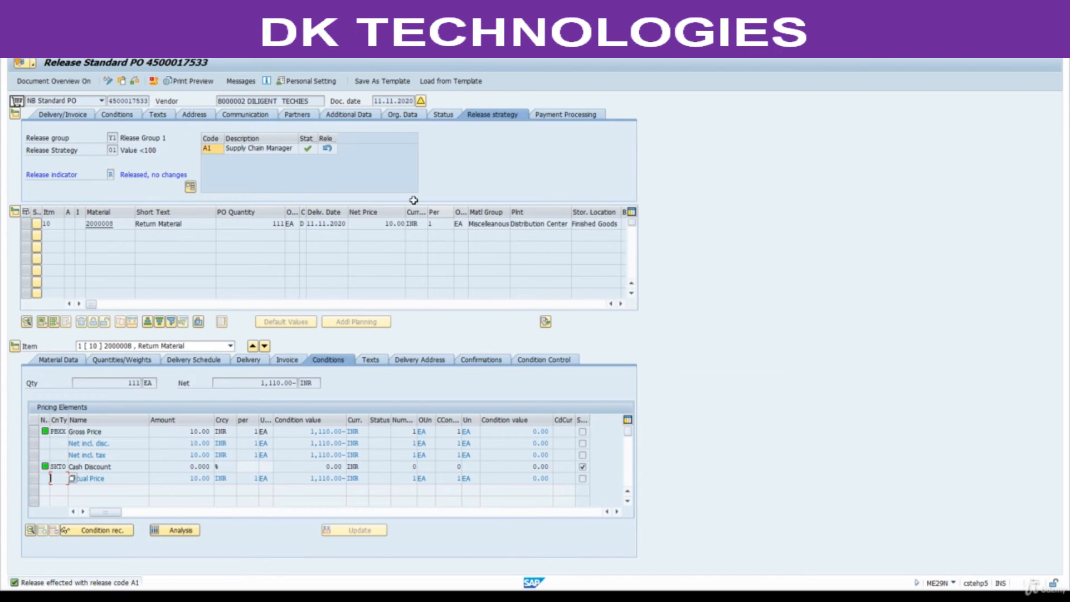
{"action": "key", "text": "ctrl+s"}
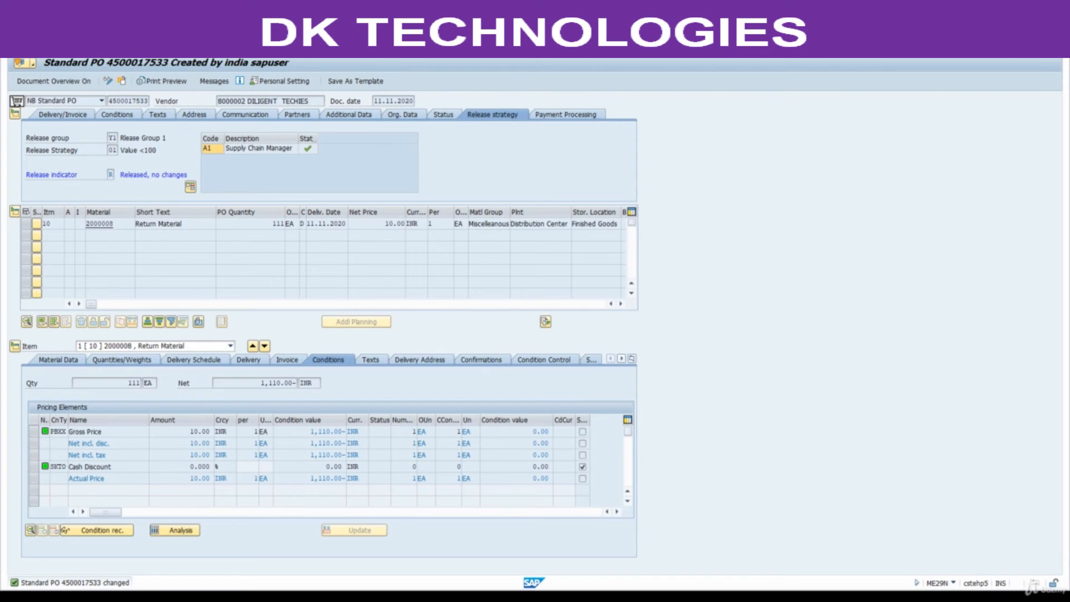
- Load the return purchase order into a MIGO goods receipt and set the movement type to 161
{"action": "key", "text": "Return"}
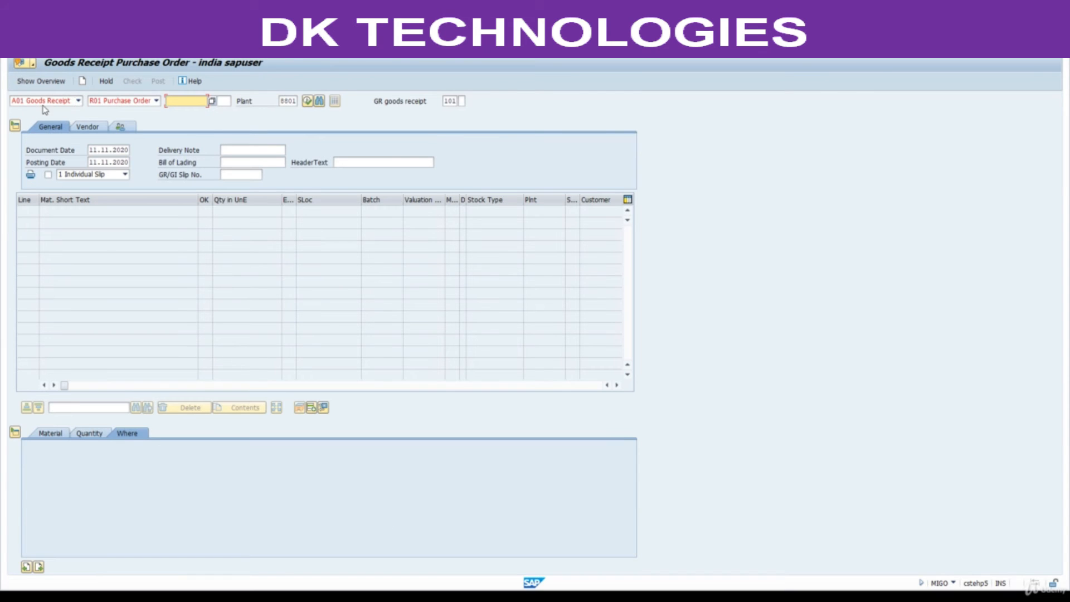
{"action": "key", "text": "ctrl+v"}
{"action": "key", "text": "Return"}
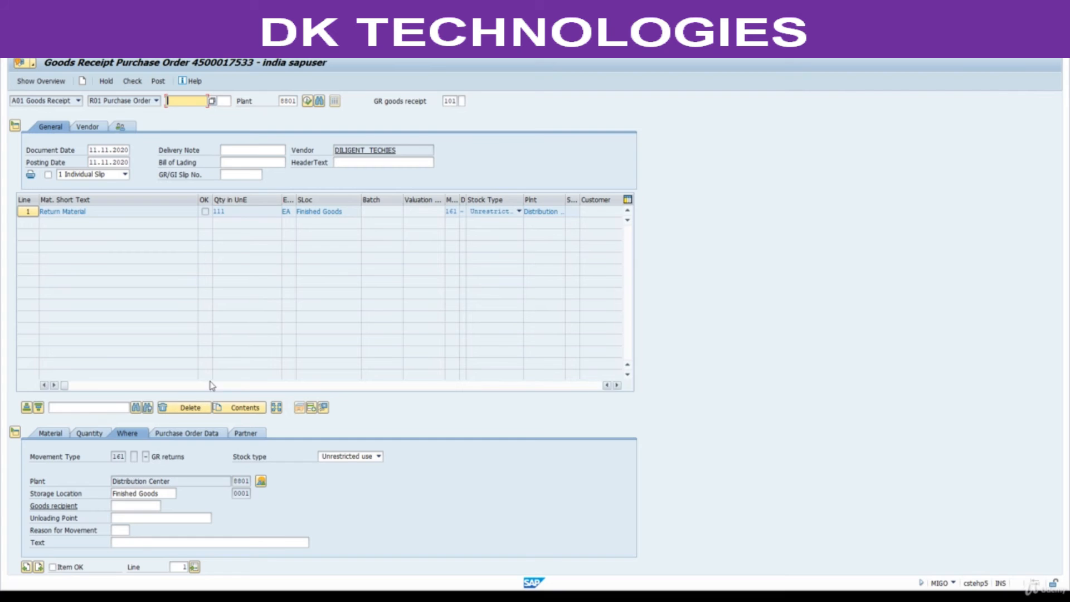
{"action": "double_click", "coordinate": [449, 101]}
{"action": "type", "text": "161"}
{"action": "key", "text": "Return"}
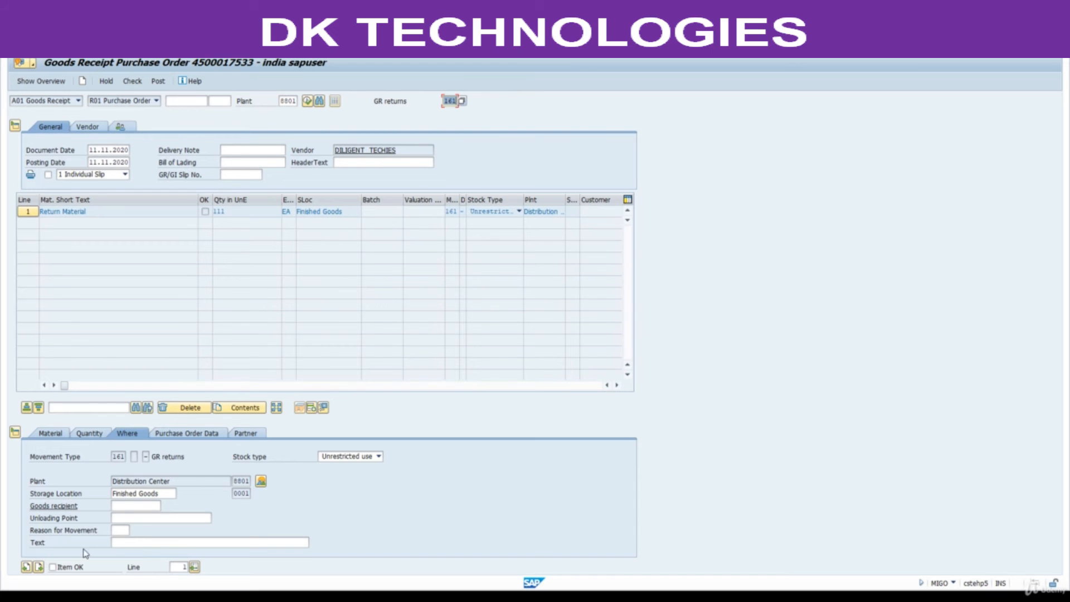
- Mark the Return Material line as Item OK, then check and post the return goods receipt
{"action": "left_click", "coordinate": [53, 567]}
{"action": "left_click", "coordinate": [132, 81]}
{"action": "left_click", "coordinate": [158, 82]}
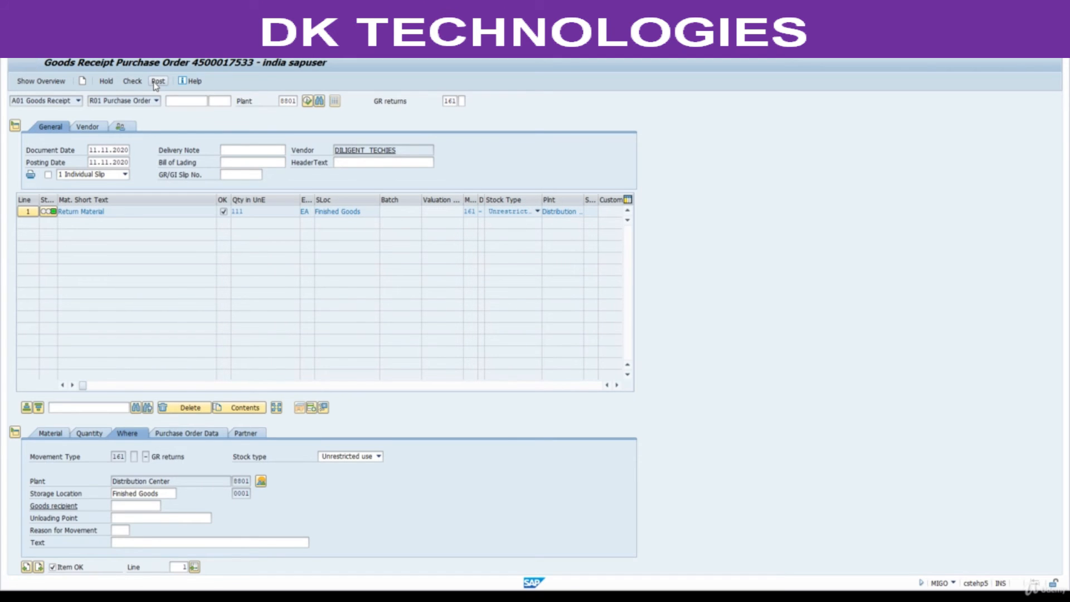
- Display the posted material document and open its accounting document from the document info
{"action": "left_click", "coordinate": [78, 101]}
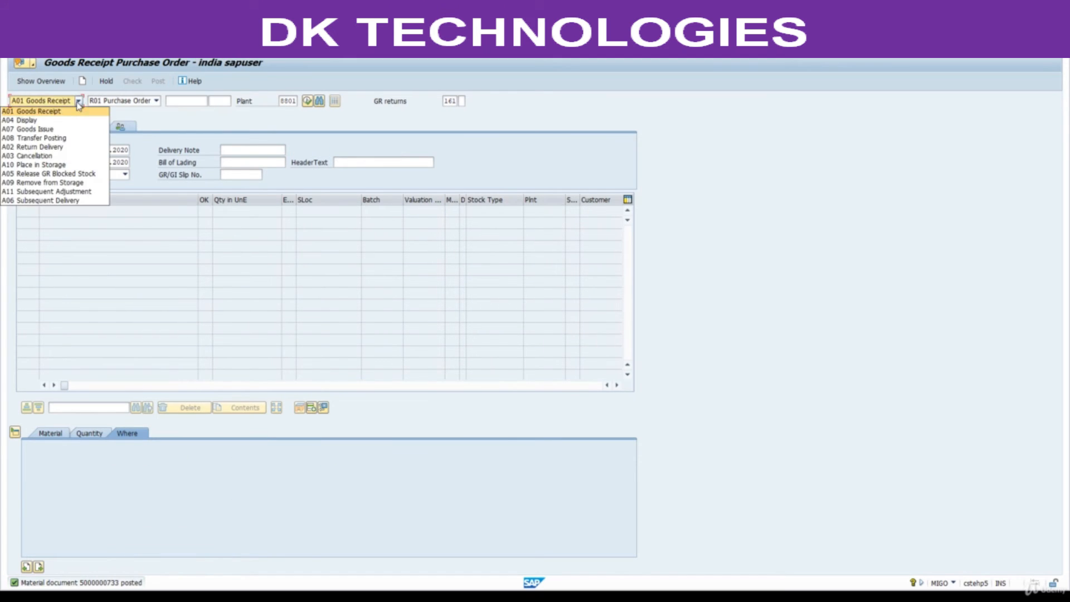
{"action": "left_click", "coordinate": [50, 118]}
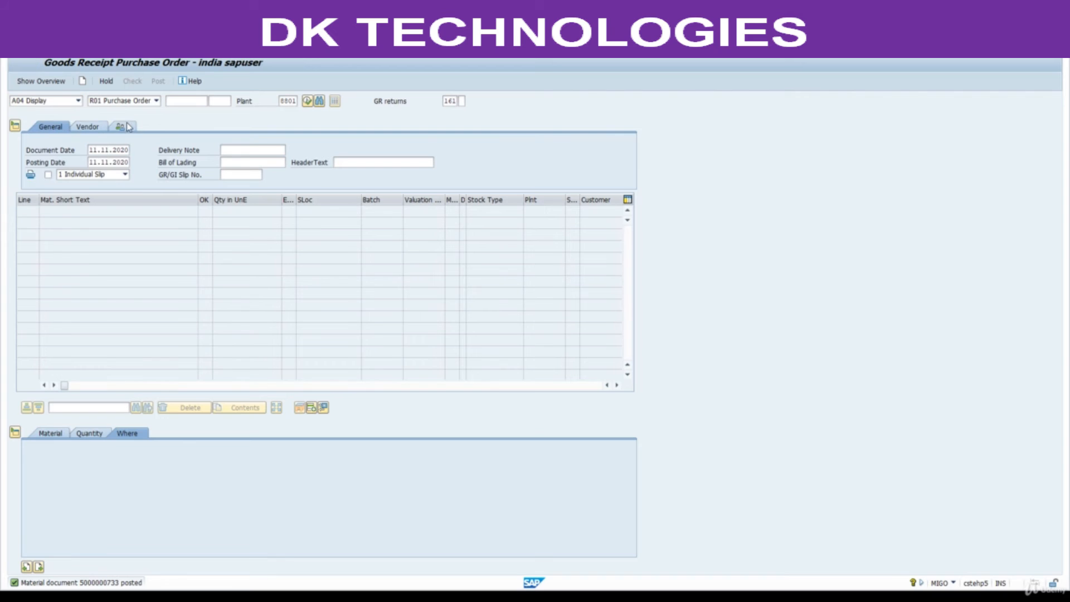
{"action": "key", "text": "Return"}
{"action": "left_click", "coordinate": [167, 126]}
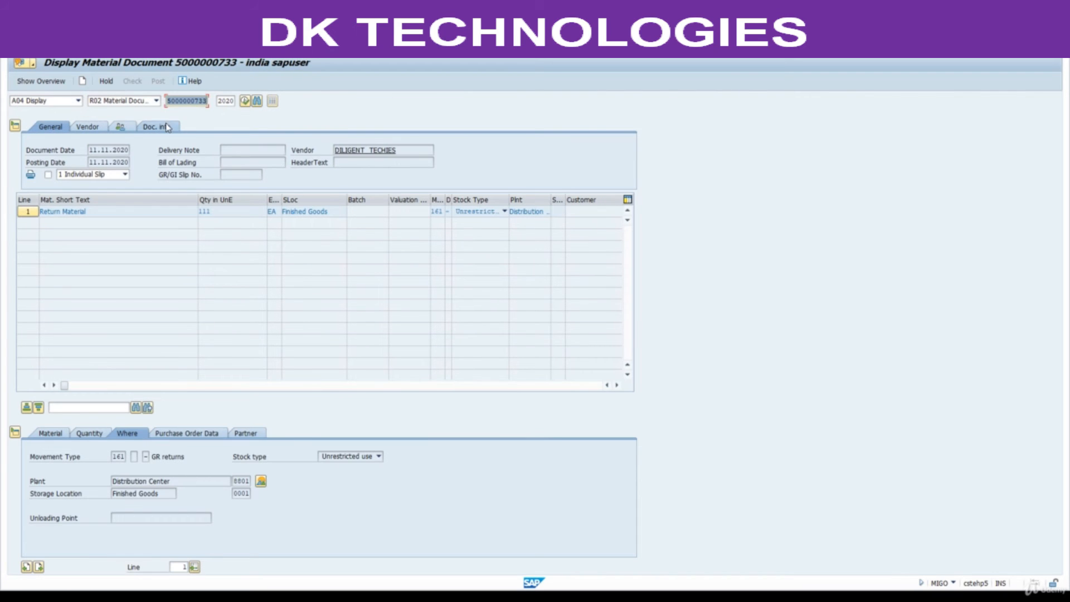
{"action": "left_click", "coordinate": [346, 151]}
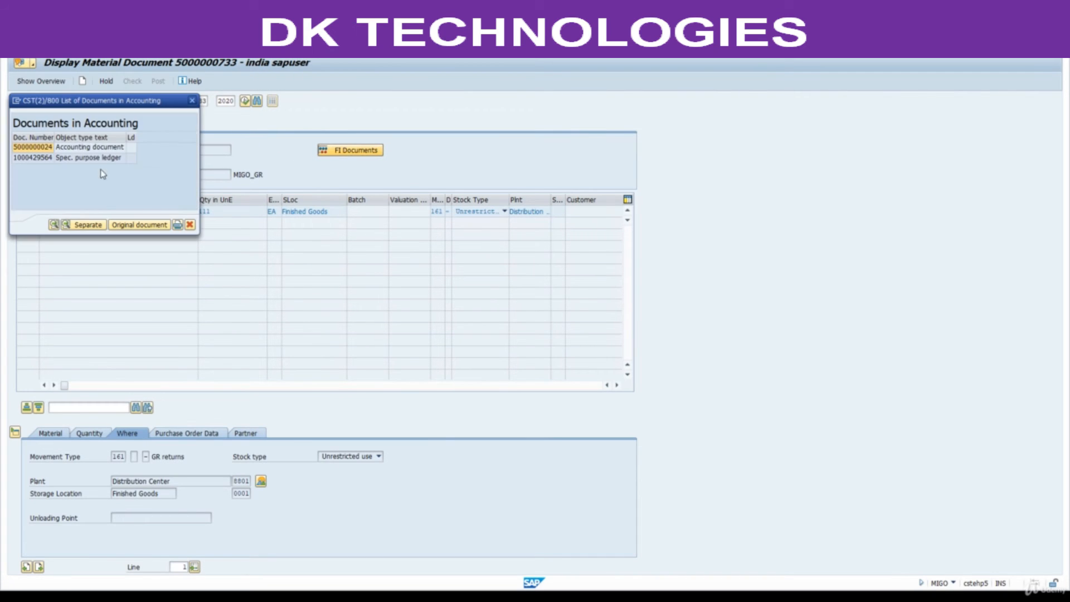
{"action": "double_click", "coordinate": [52, 151]}
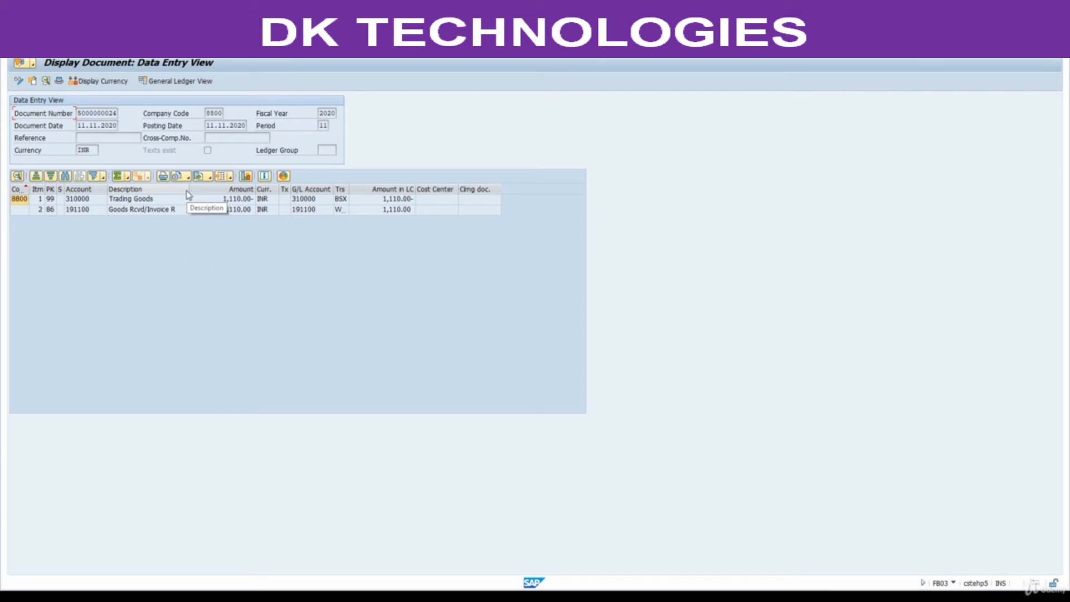
- Examine the Trading Goods and Goods Rcvd/Invoice R lines of the accounting document and return to the accounting documents list
{"action": "left_click", "coordinate": [161, 200]}
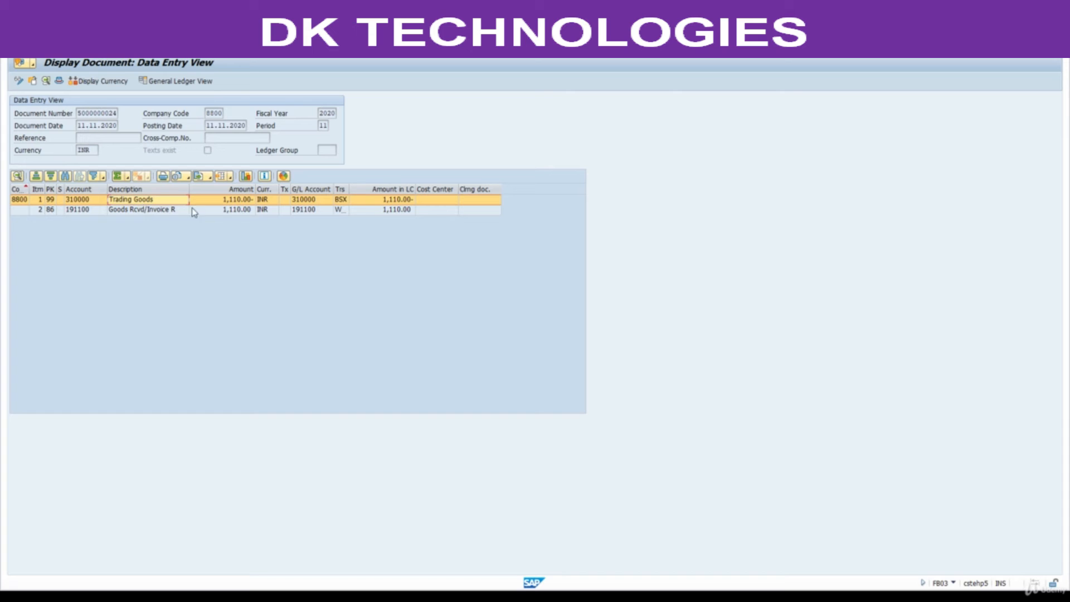
{"action": "left_click", "coordinate": [132, 210]}
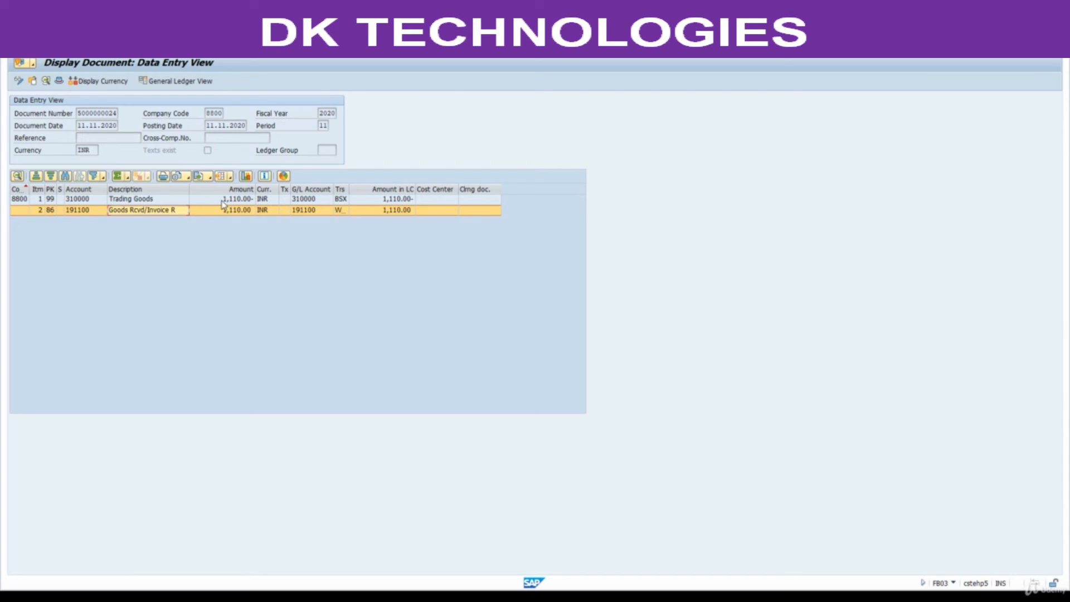
{"action": "left_click", "coordinate": [140, 202]}
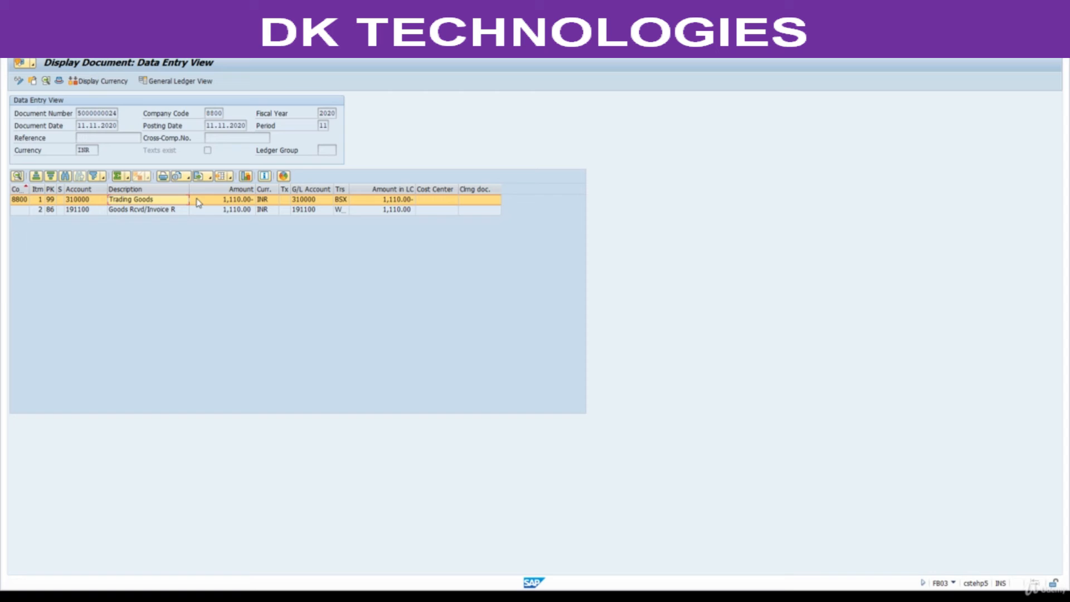
{"action": "left_click", "coordinate": [241, 210]}
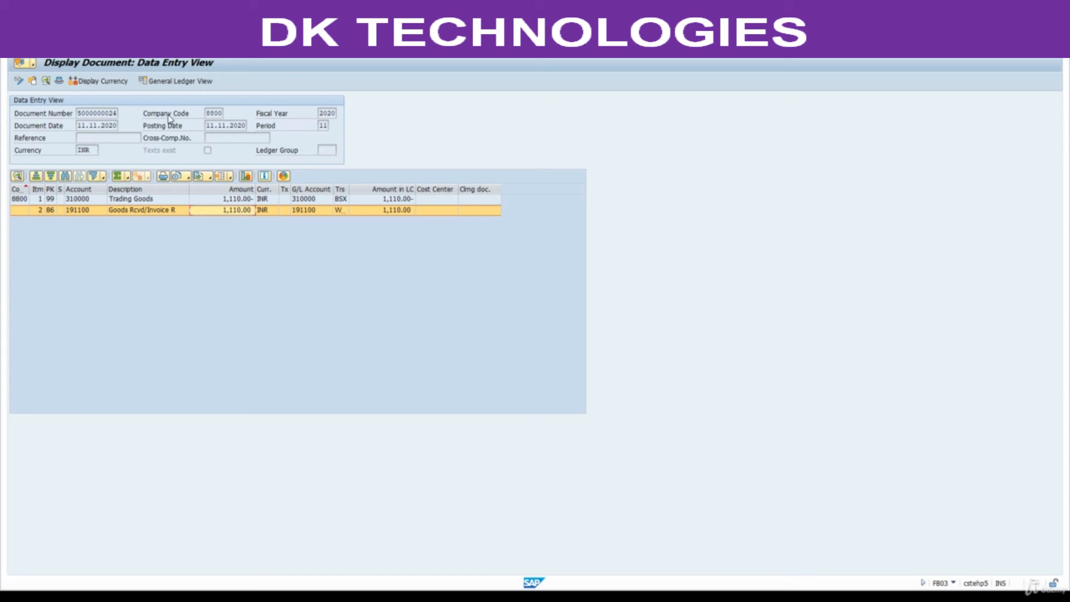
{"action": "key", "text": "F3"}
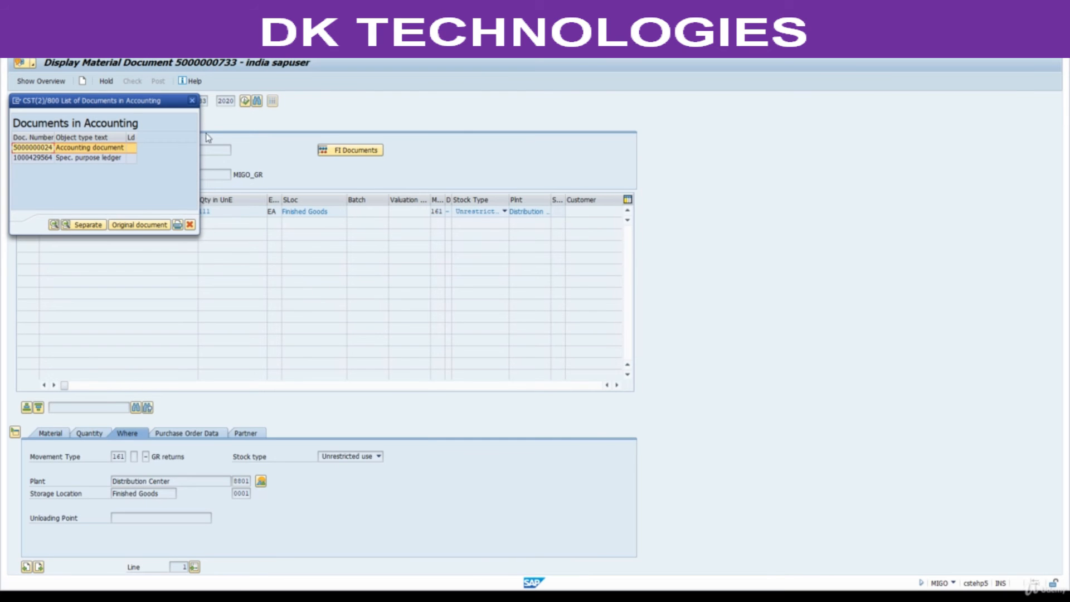
- Close the accounting documents list and check the stock overview of the Return Material in plant 8801
{"action": "left_click", "coordinate": [192, 100]}
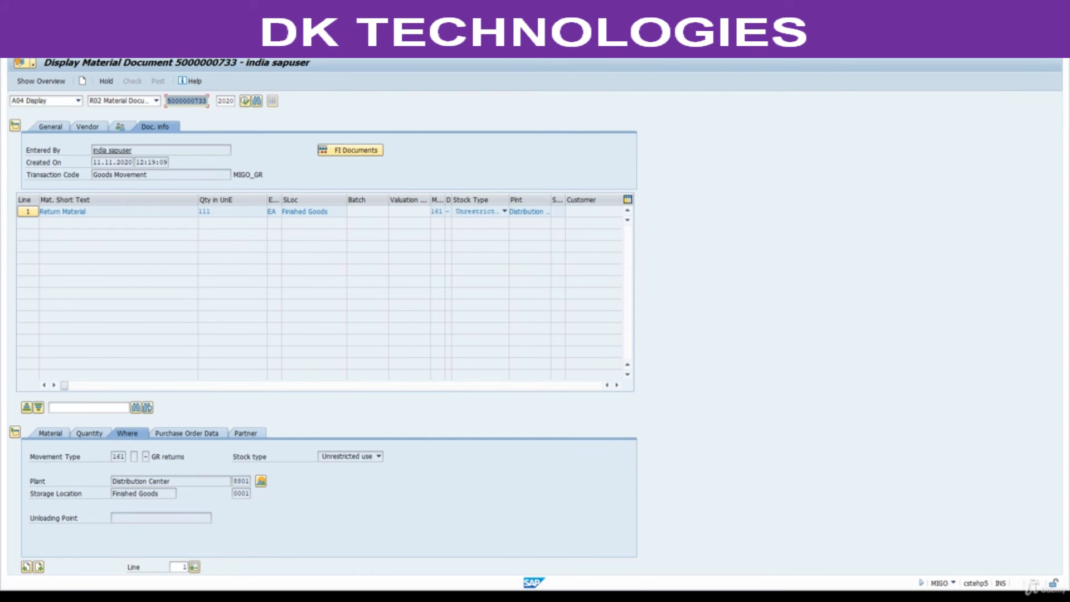
{"action": "mouse_move", "coordinate": [696, 596]}
{"action": "left_click", "coordinate": [675, 559]}
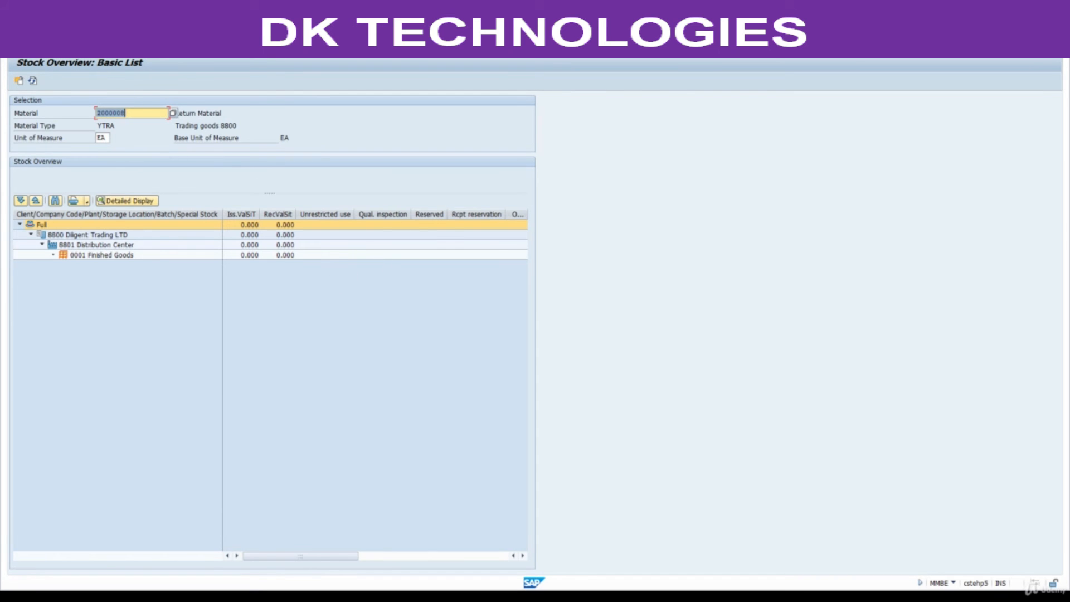
{"action": "left_click", "coordinate": [62, 46]}
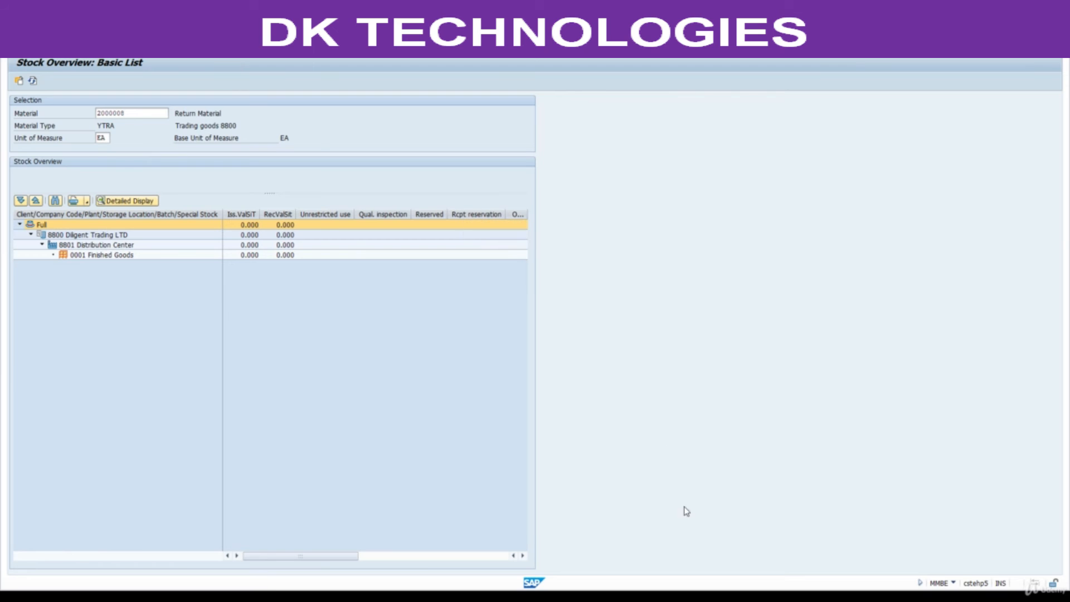
- Switch to the PDF notes and review the Post Goods Issue and Post Credit Memo (MIRO) steps under Return with Return Purchase Order
{"action": "left_click", "coordinate": [624, 595]}
{"action": "scroll", "coordinate": [328, 467], "scroll_direction": "down", "scroll_amount": 1}
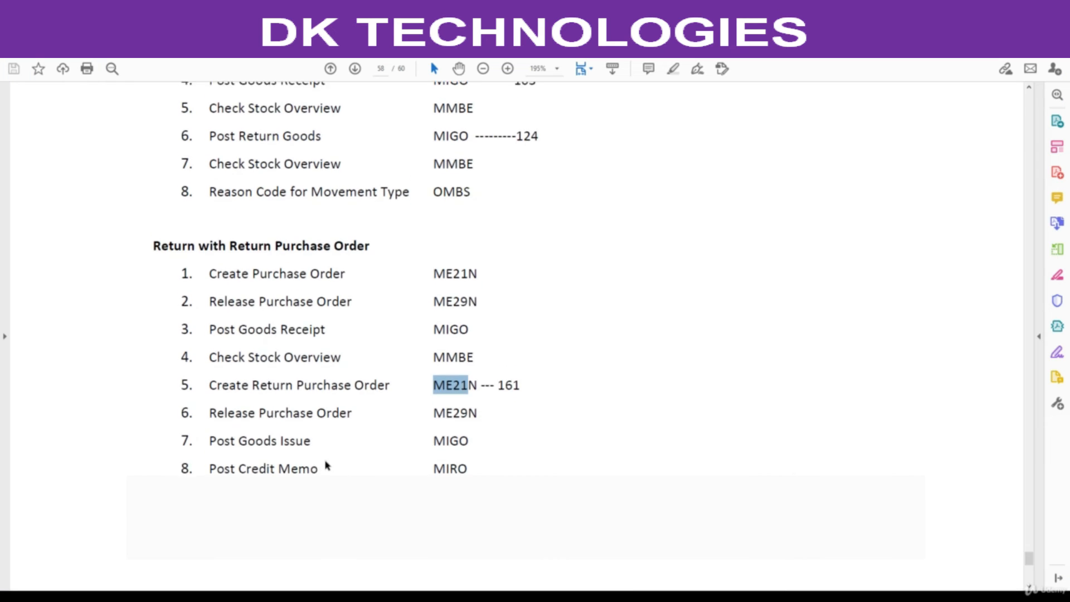
{"action": "left_click", "coordinate": [256, 410]}
{"action": "triple_click", "coordinate": [255, 411]}
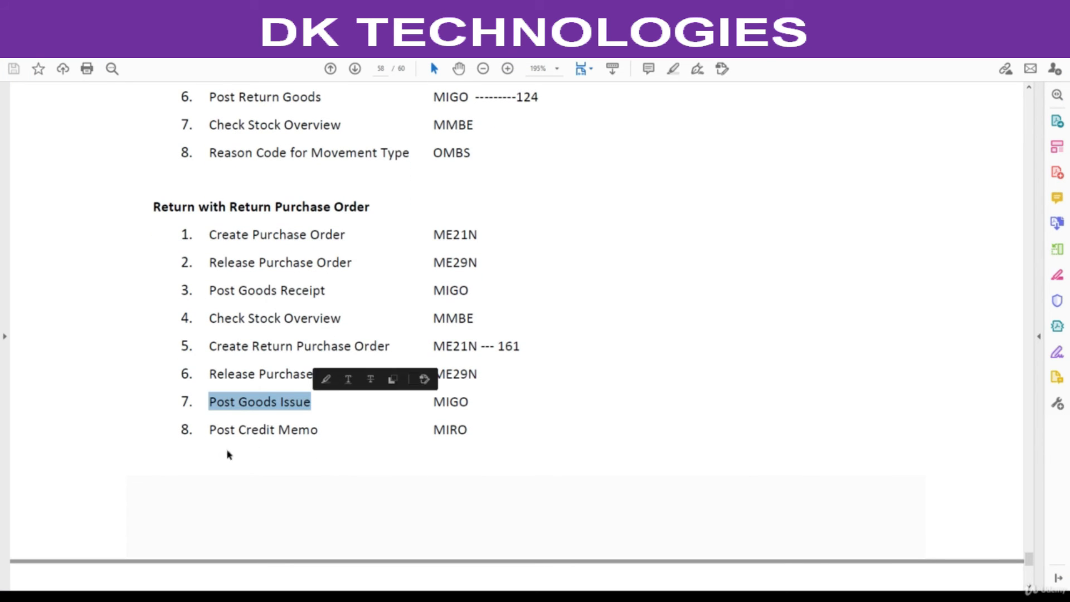
{"action": "left_click_drag", "start_coordinate": [210, 430], "coordinate": [309, 428]}
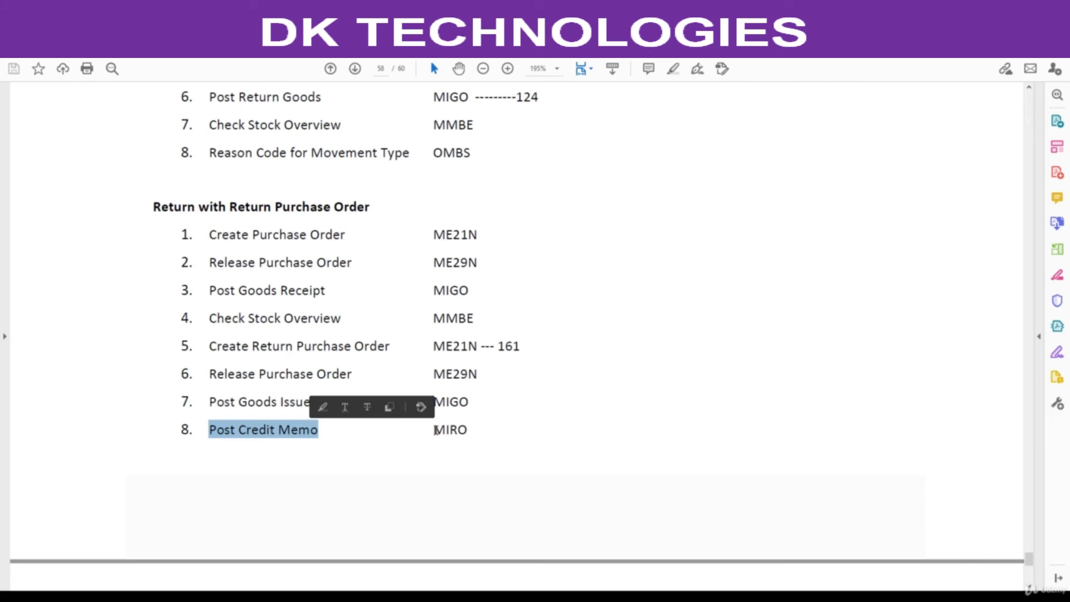
{"action": "left_click_drag", "start_coordinate": [433, 430], "coordinate": [473, 430]}
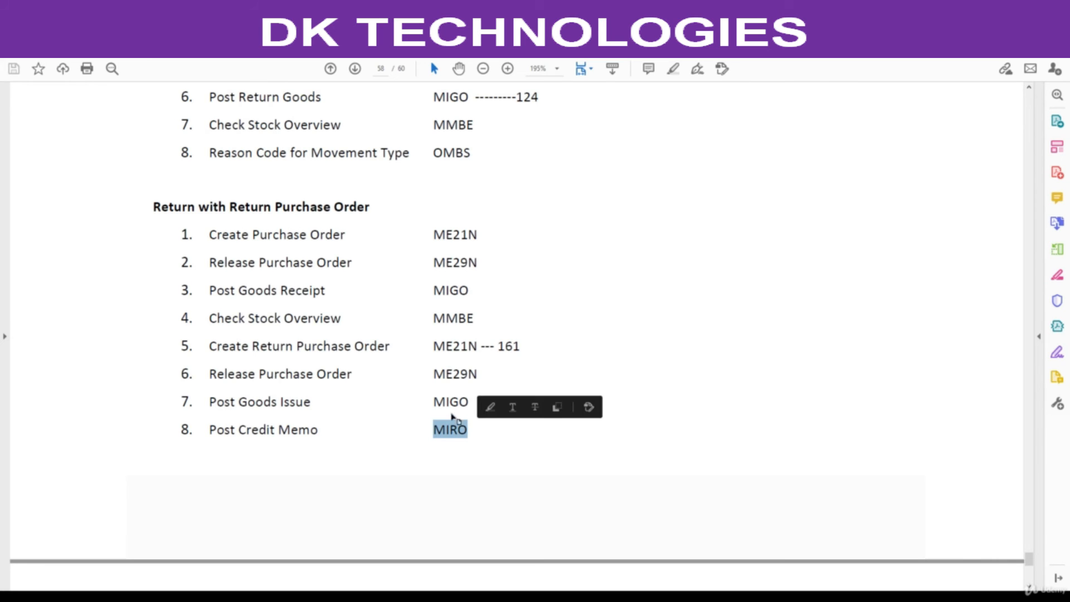
- Switch back to SAP and start the MIRO incoming invoice transaction for company code 8800
{"action": "key", "text": "alt+Tab"}
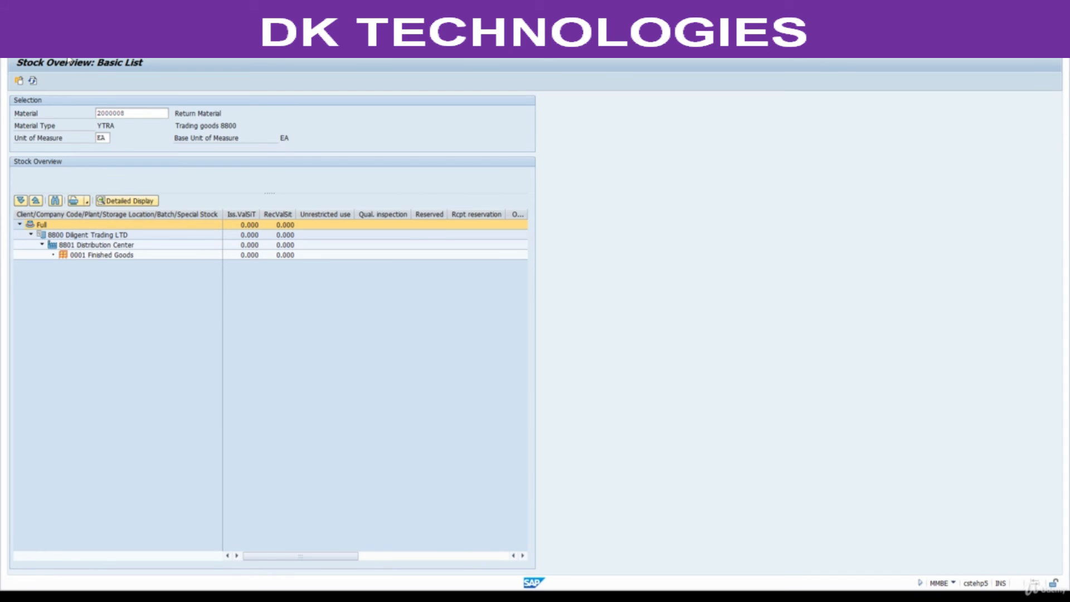
{"action": "key", "text": "alt+Tab"}
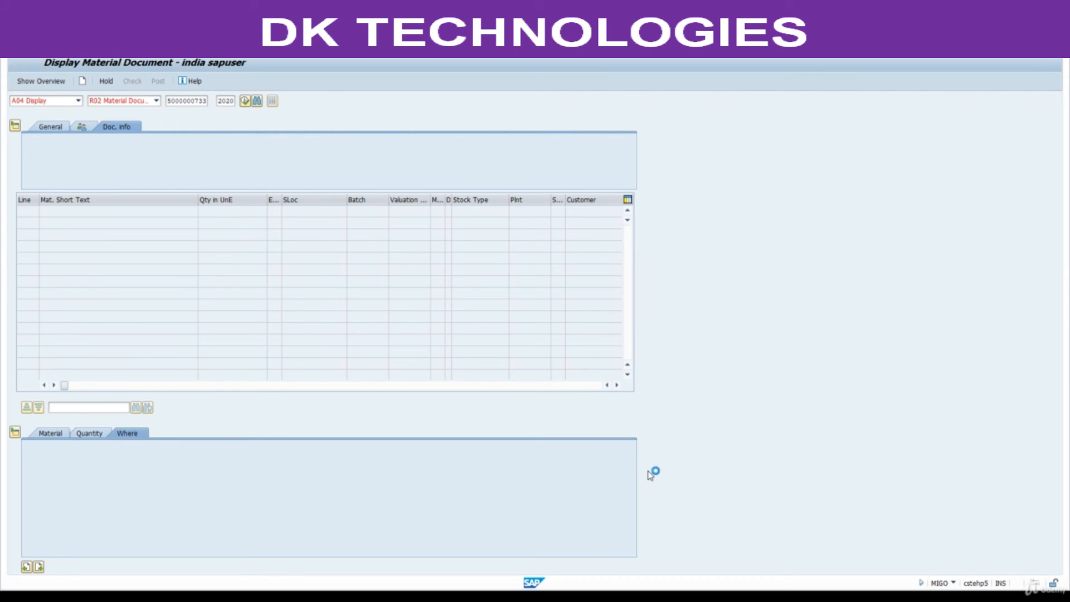
{"action": "key", "text": "alt+Tab"}
{"action": "key", "text": "ctrl+c"}
{"action": "key", "text": "alt+Tab"}
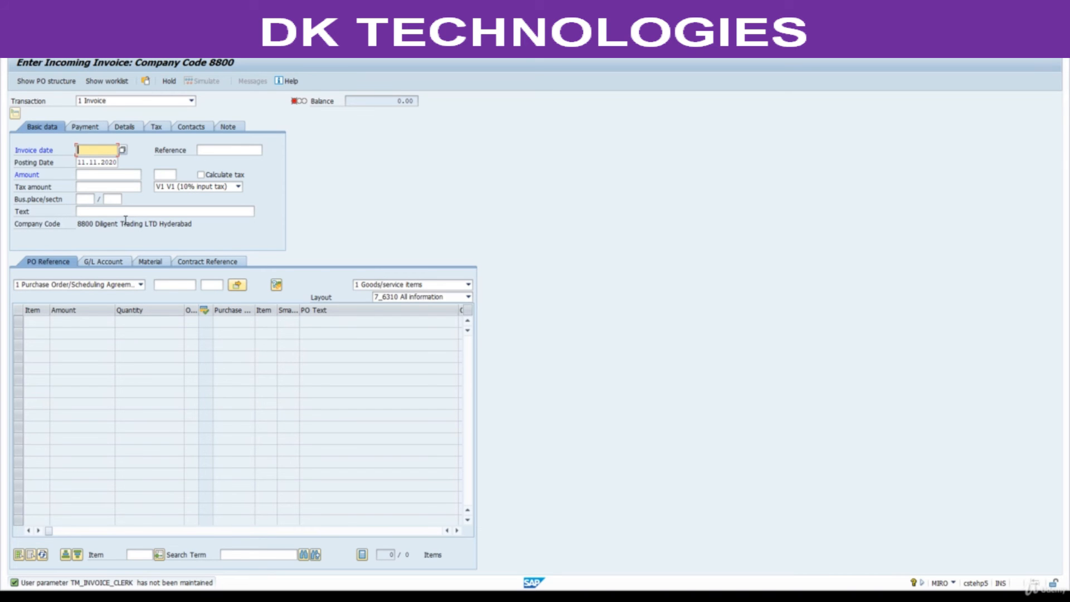
- Switch to the Excel workbook and enter MIRO in cell H29, in the row of the original purchase order
{"action": "key", "text": "alt+Tab"}
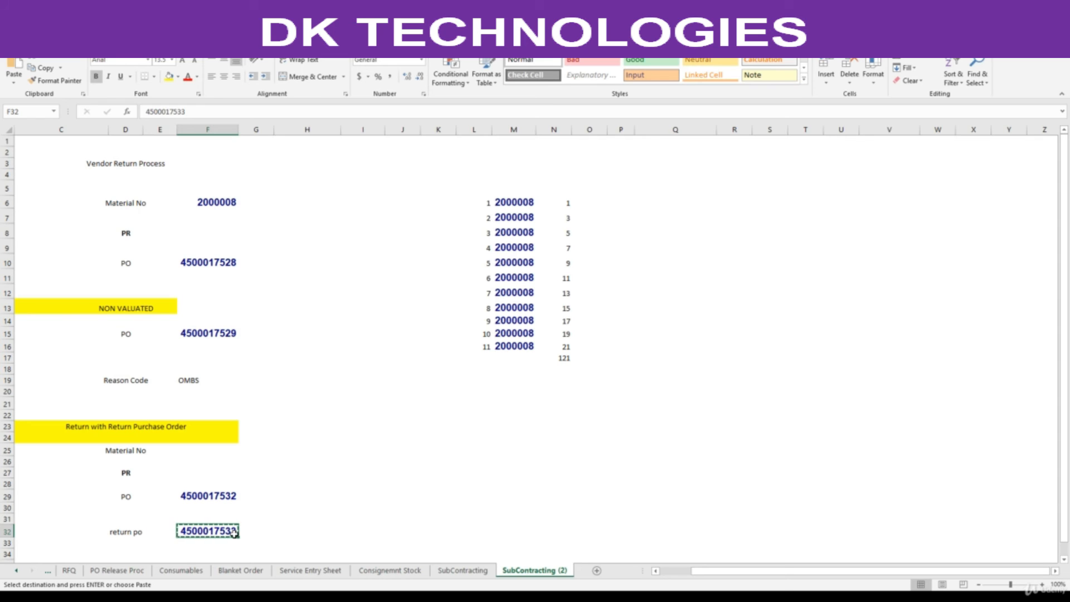
{"action": "left_click", "coordinate": [223, 497]}
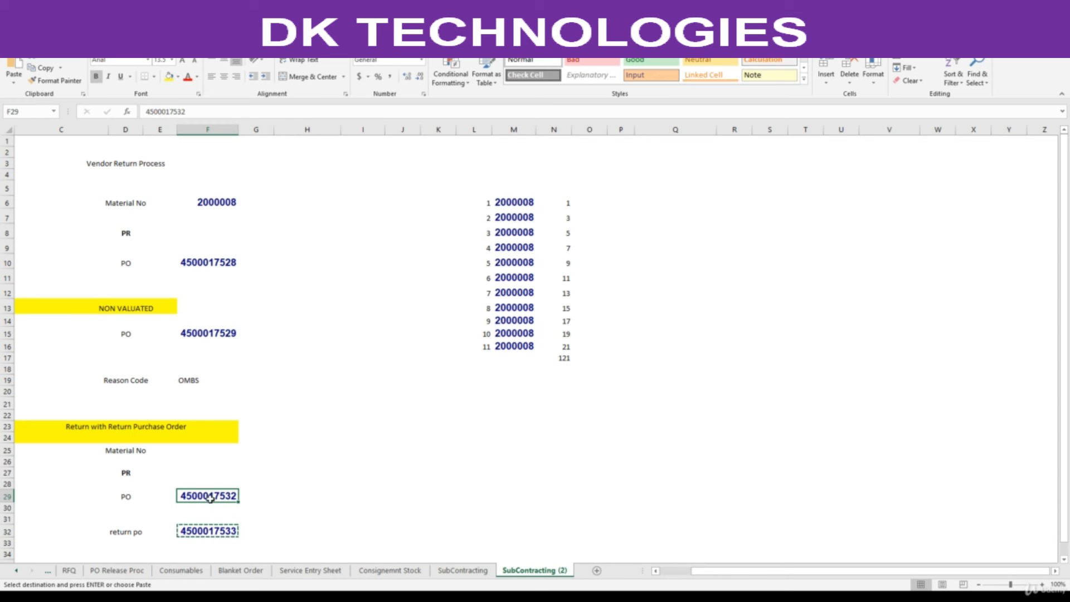
{"action": "left_click", "coordinate": [269, 498]}
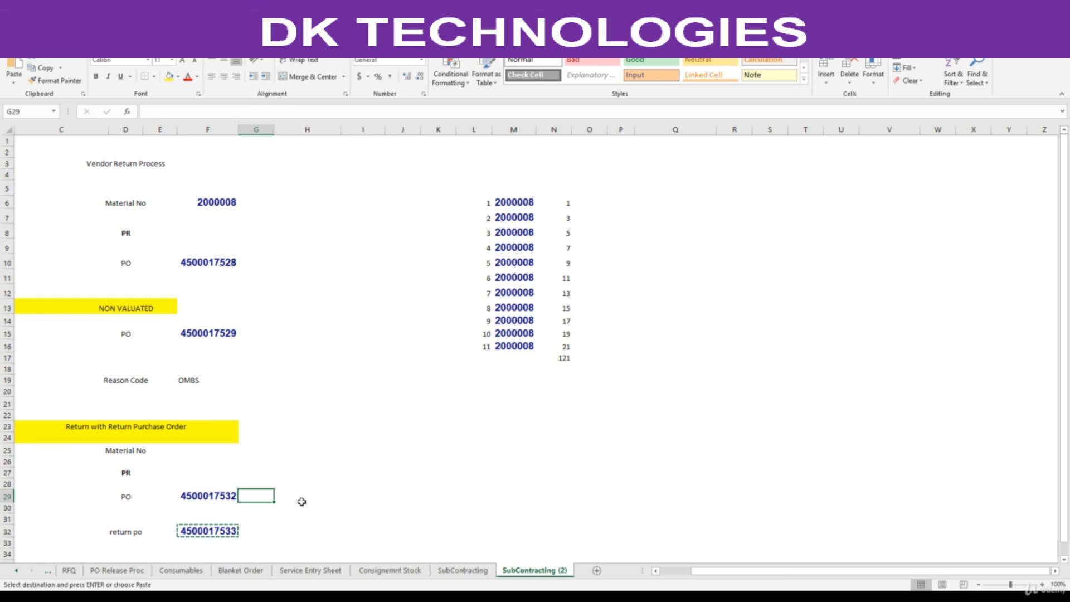
{"action": "left_click", "coordinate": [329, 503]}
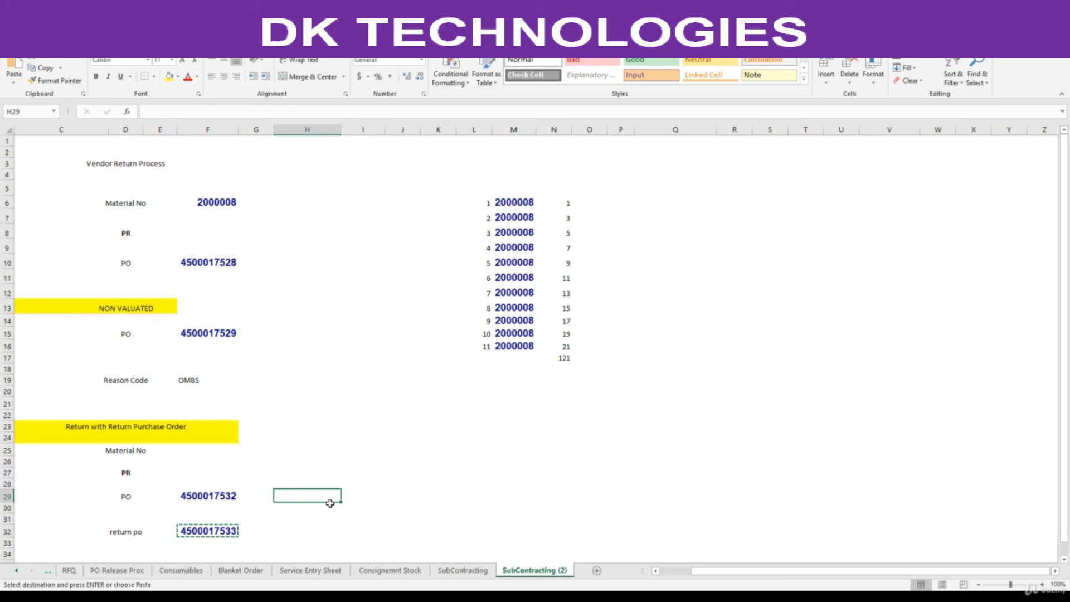
{"action": "type", "text": "MIRO"}
{"action": "key", "text": "Return"}
{"action": "key", "text": "Down"}
{"action": "key", "text": "Down"}
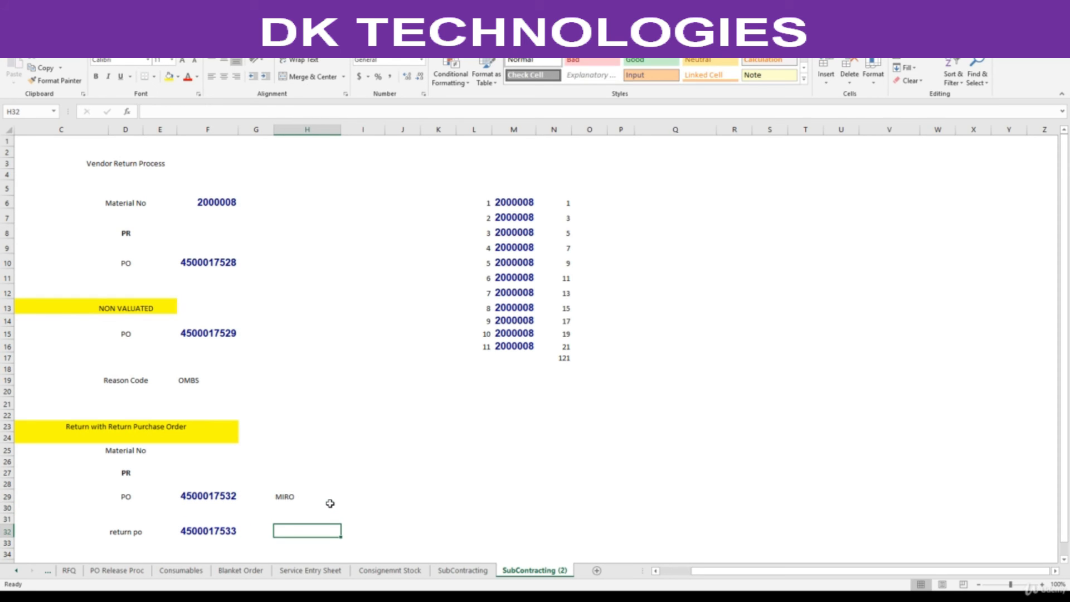
{"action": "left_click", "coordinate": [211, 533]}
{"action": "left_click_drag", "start_coordinate": [233, 496], "coordinate": [280, 500]}
- Switch back to the SAP invoice entry, set the invoice date to 11.11.2020 and change the transaction type to Credit memo
{"action": "key", "text": "alt+Tab"}
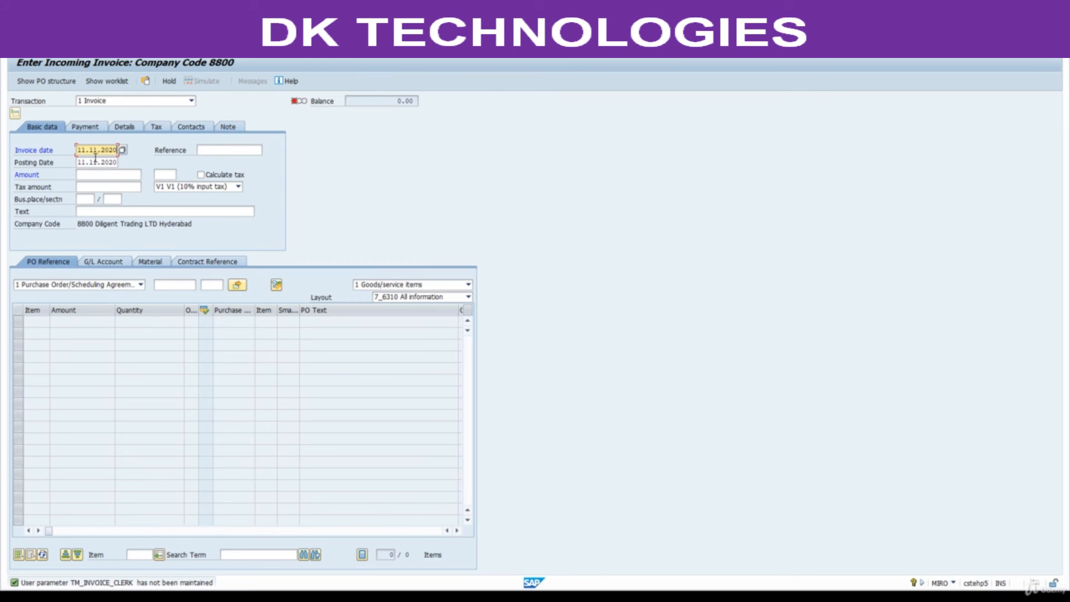
{"action": "left_click", "coordinate": [174, 284]}
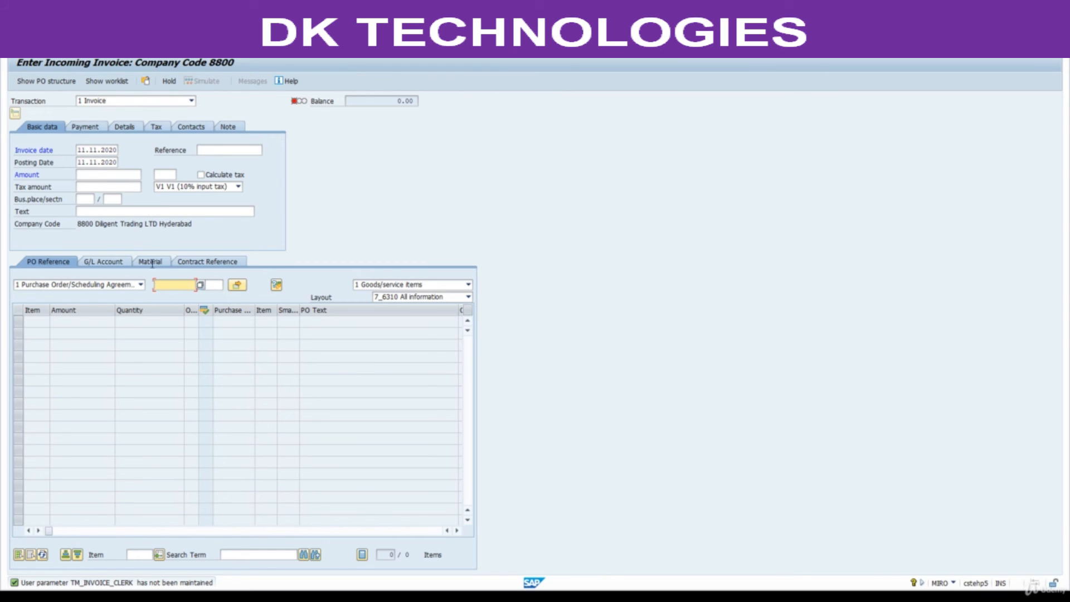
{"action": "left_click", "coordinate": [191, 100]}
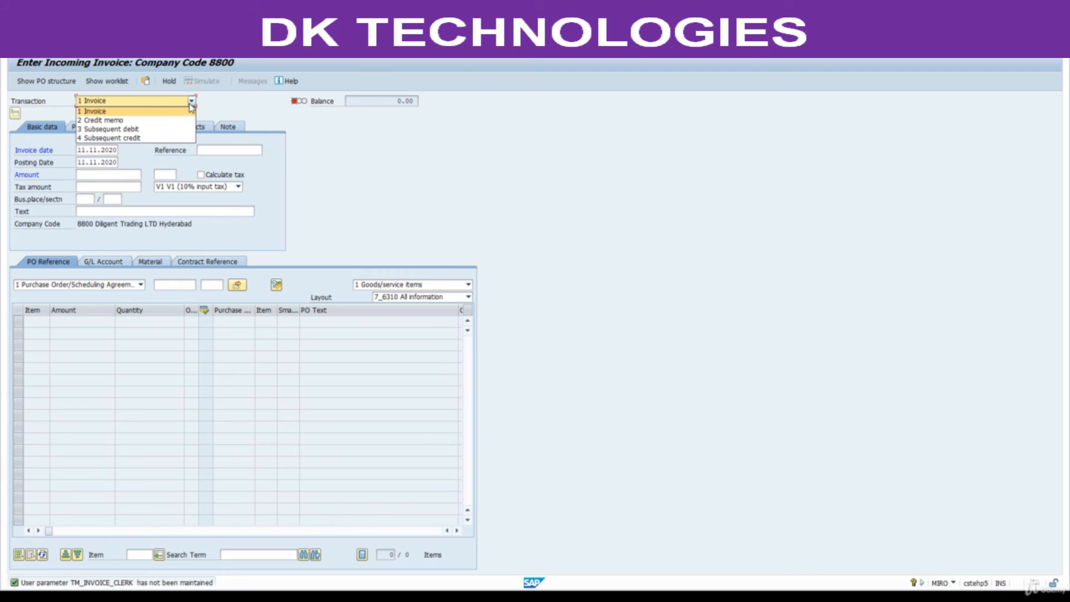
{"action": "left_click", "coordinate": [136, 119]}
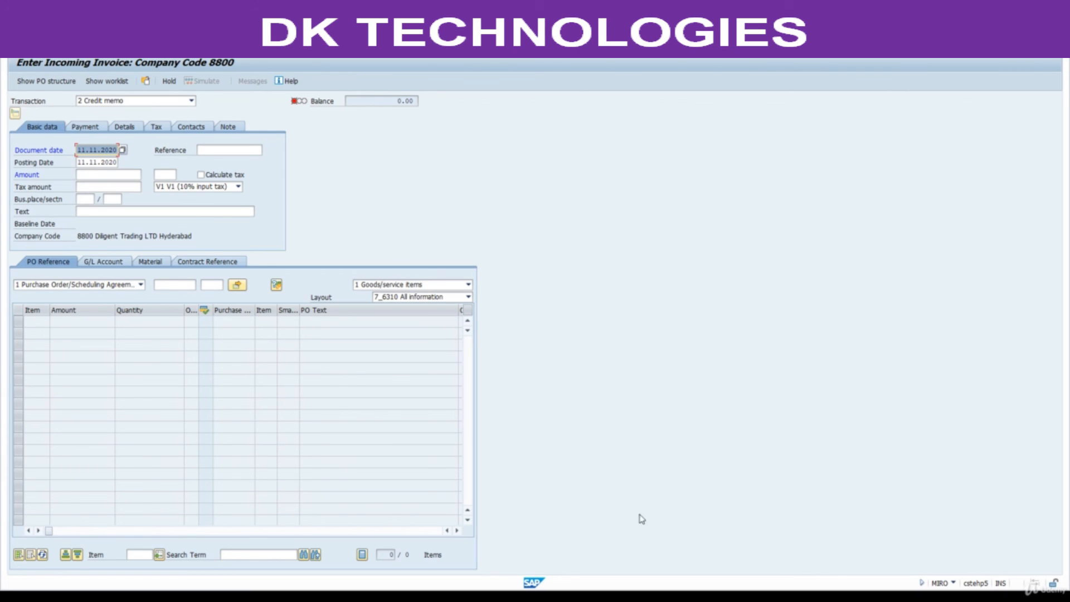
- Copy the return PO number from the Excel workbook and load that purchase order into the credit memo
{"action": "left_click", "coordinate": [669, 588]}
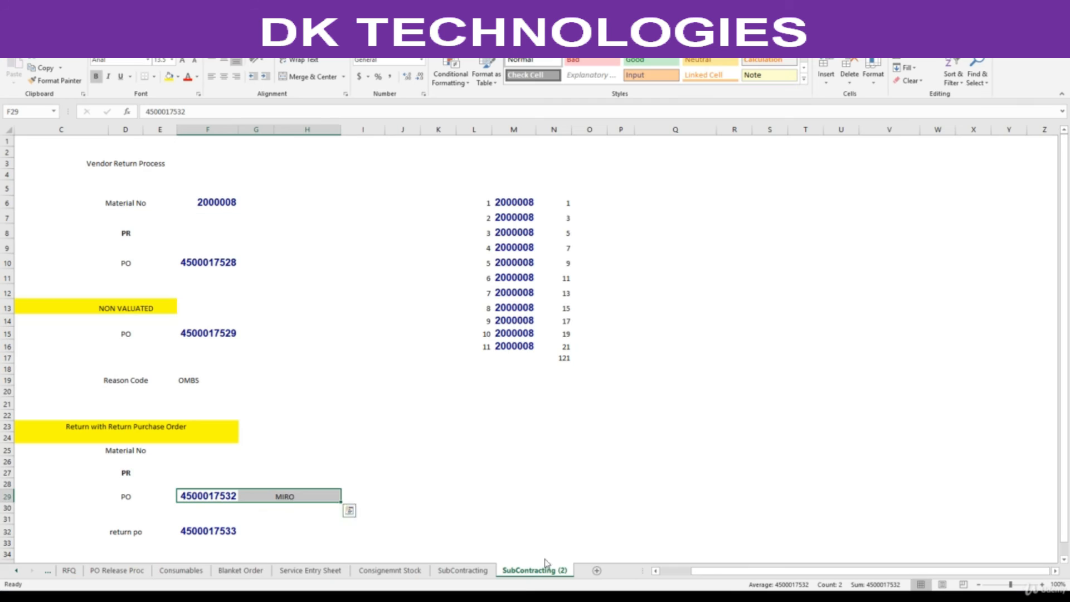
{"action": "left_click", "coordinate": [204, 530]}
{"action": "key", "text": "ctrl+c"}
{"action": "key", "text": "alt+Tab"}
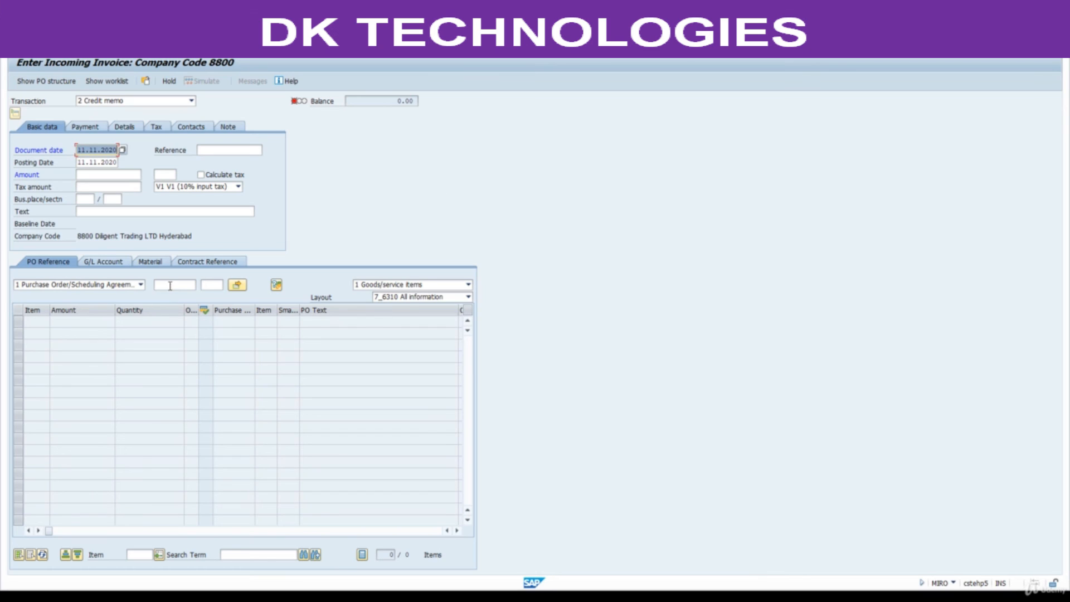
{"action": "left_click", "coordinate": [170, 286]}
{"action": "key", "text": "ctrl+v"}
{"action": "key", "text": "Return"}
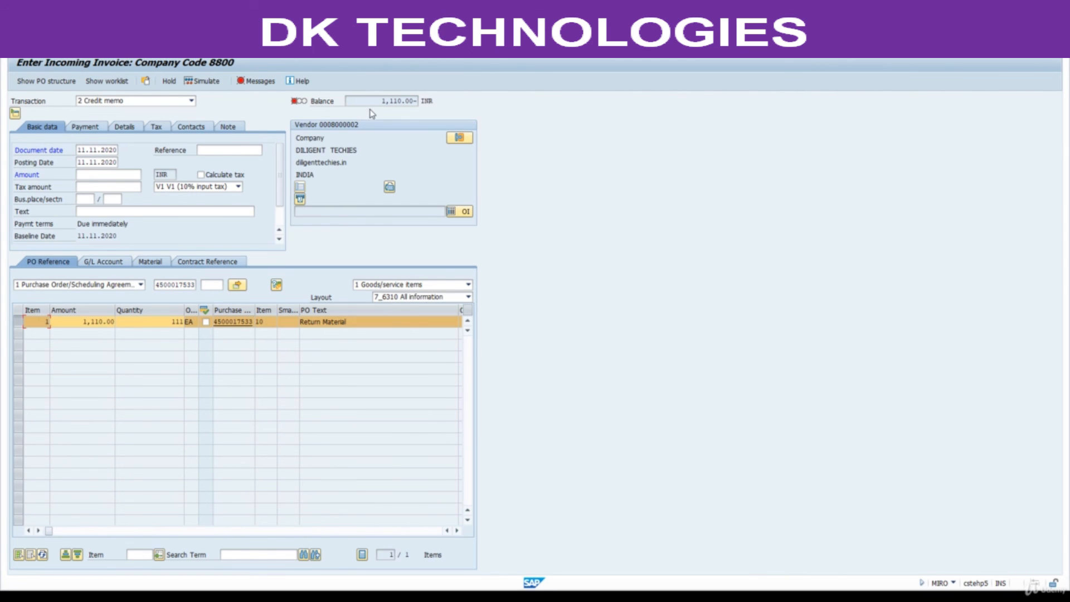
- Set the credit memo amount to 1,110.00 INR
{"action": "left_click", "coordinate": [106, 176]}
{"action": "type", "text": "1,110"}
{"action": "key", "text": "Return"}
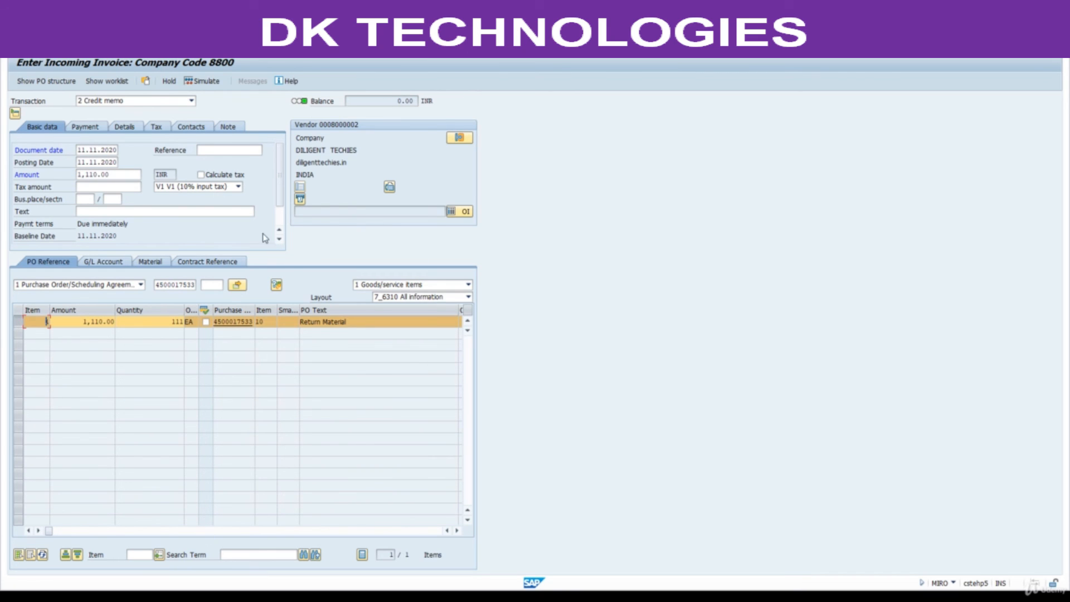
- Set the tax code to V0 (0% input tax) in both the credit memo's basic data and its Return Material line
{"action": "left_click", "coordinate": [238, 186]}
{"action": "left_click", "coordinate": [112, 196]}
{"action": "left_click", "coordinate": [456, 530]}
{"action": "left_click", "coordinate": [457, 530]}
{"action": "left_click", "coordinate": [456, 531]}
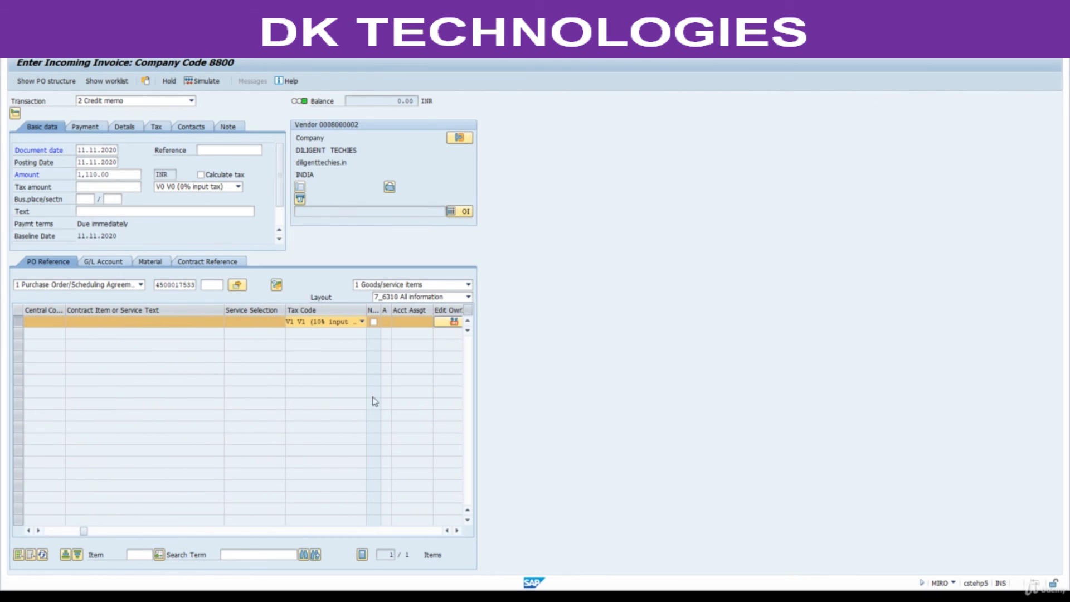
{"action": "left_click", "coordinate": [362, 321]}
{"action": "left_click", "coordinate": [281, 350]}
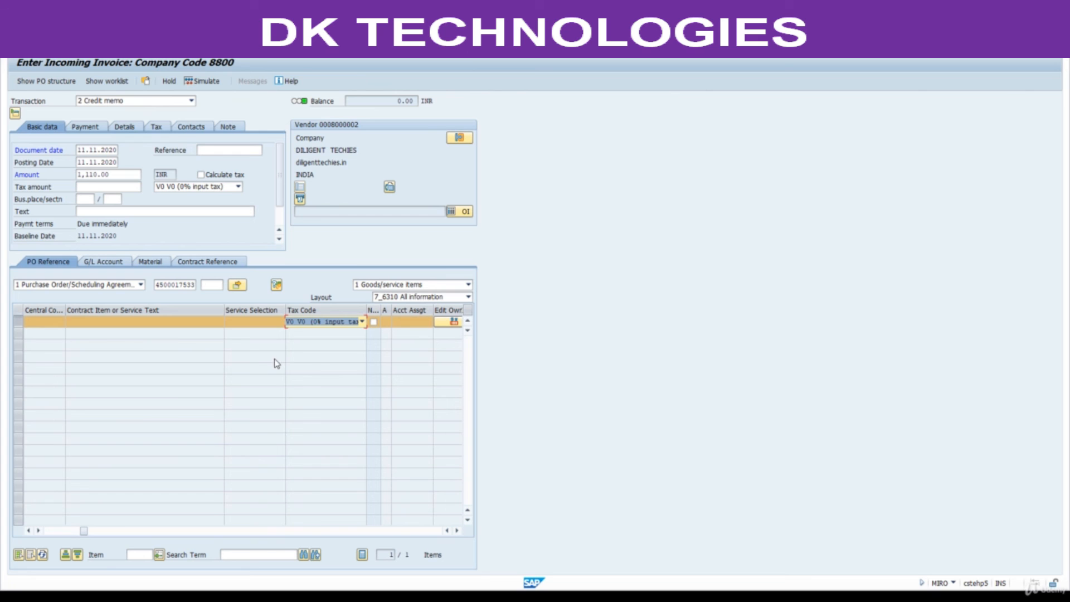
- Simulate the credit memo, examine the vendor and Goods Rcvd/Invoice R amounts, and post it
{"action": "left_click", "coordinate": [206, 83]}
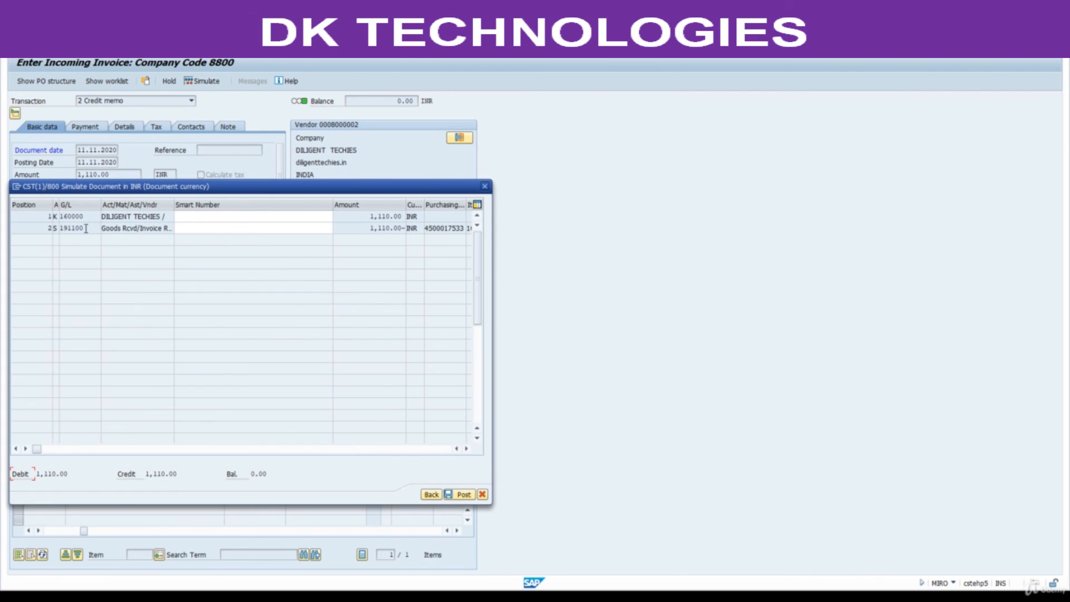
{"action": "left_click_drag", "start_coordinate": [369, 217], "coordinate": [423, 227]}
{"action": "left_click", "coordinate": [459, 497]}
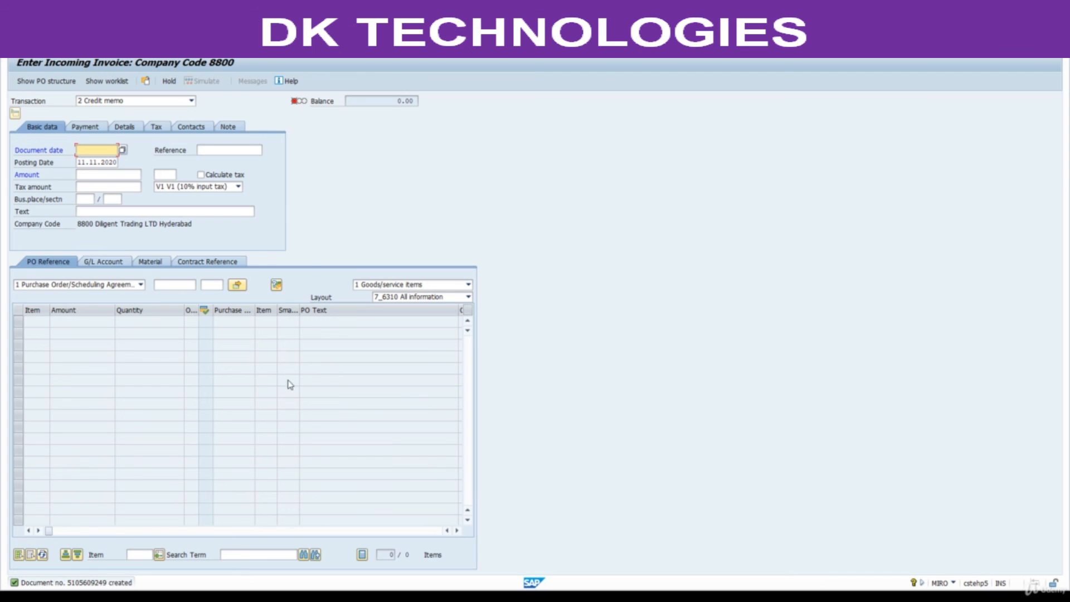
- Display the posted credit memo, view its accounting document through the follow-on documents, and return to the list
{"action": "left_click", "coordinate": [46, 29]}
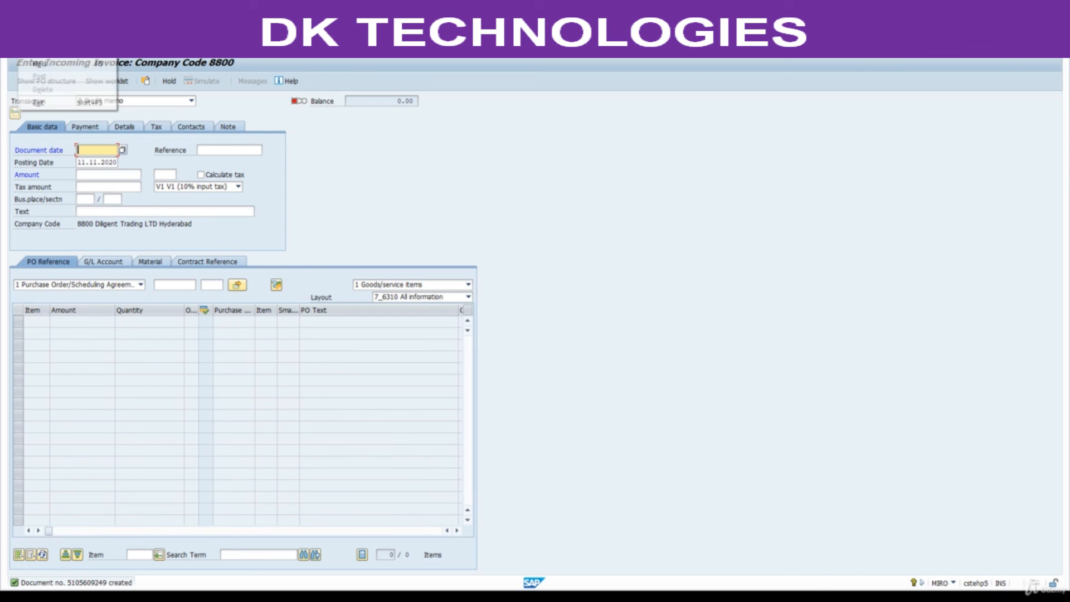
{"action": "left_click", "coordinate": [47, 50]}
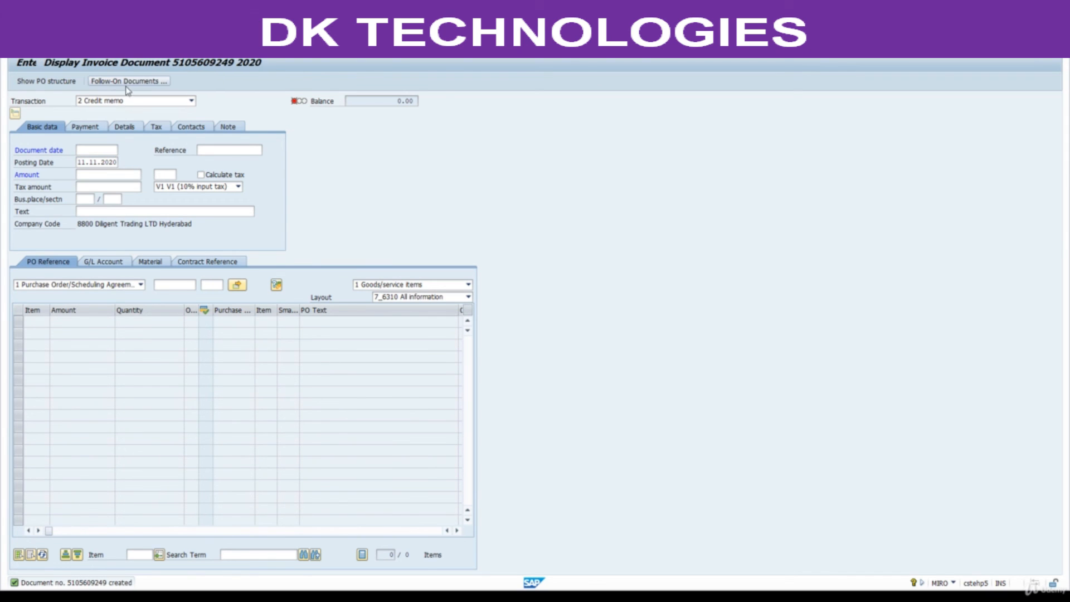
{"action": "left_click", "coordinate": [160, 83]}
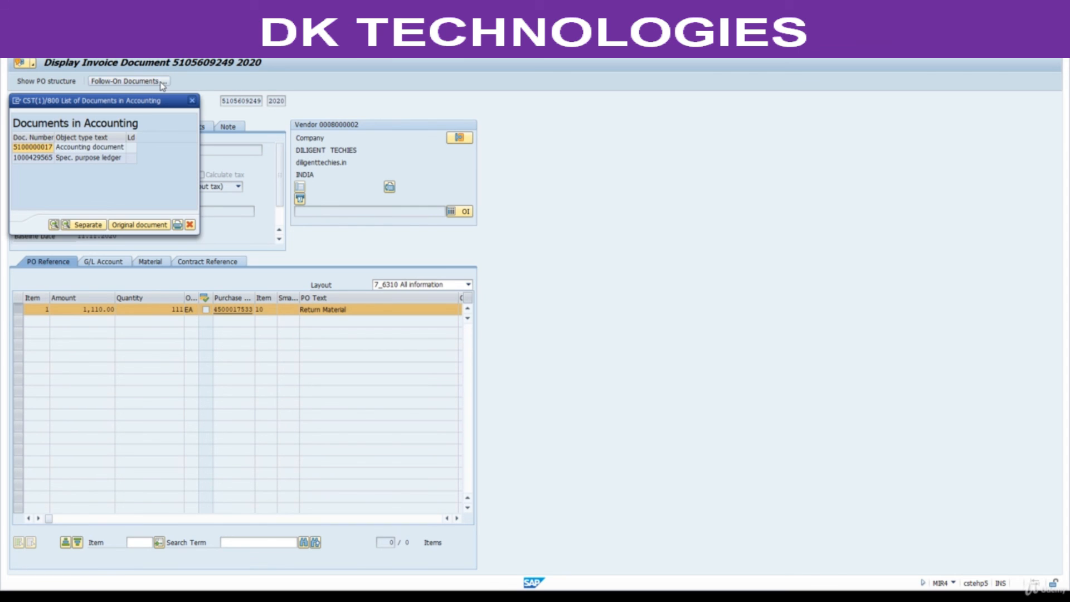
{"action": "double_click", "coordinate": [103, 148]}
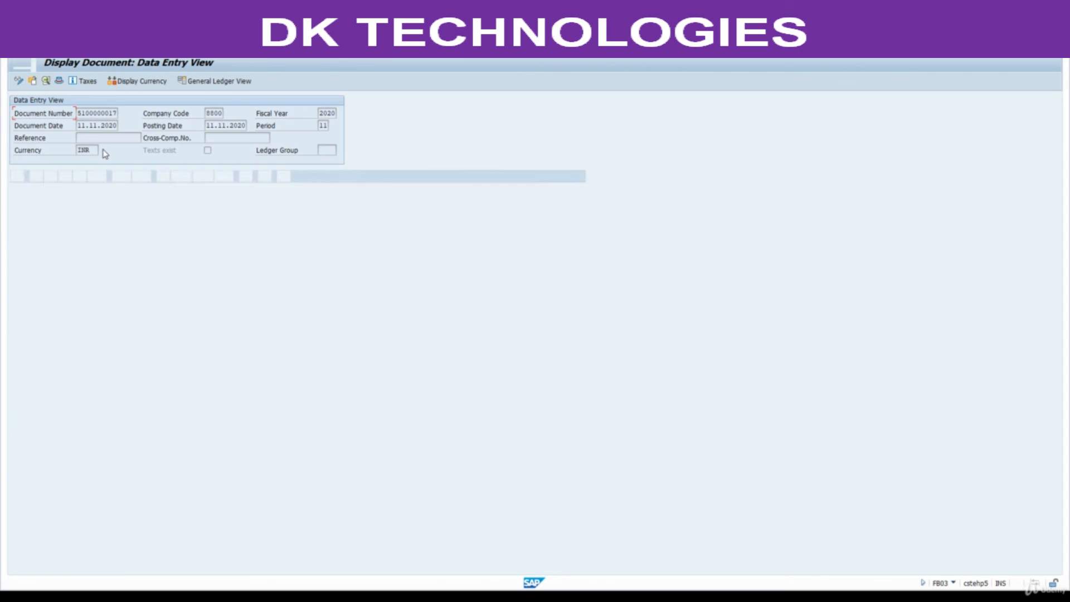
{"action": "left_click", "coordinate": [133, 46]}
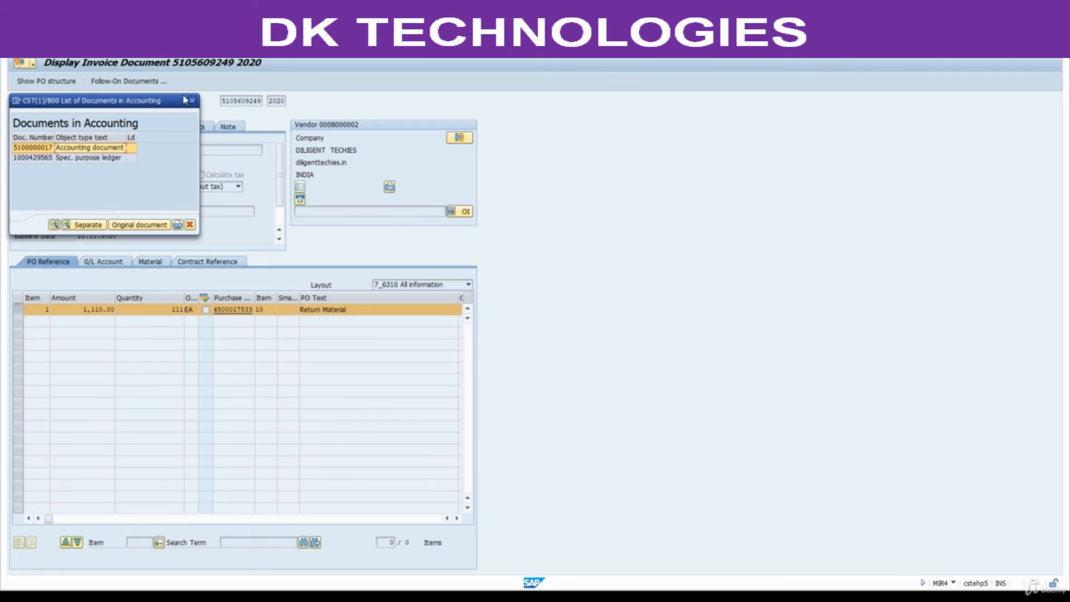
- Close the accounting documents list and open the return purchase order from the credit memo line to check its purchase order history
{"action": "left_click", "coordinate": [192, 101]}
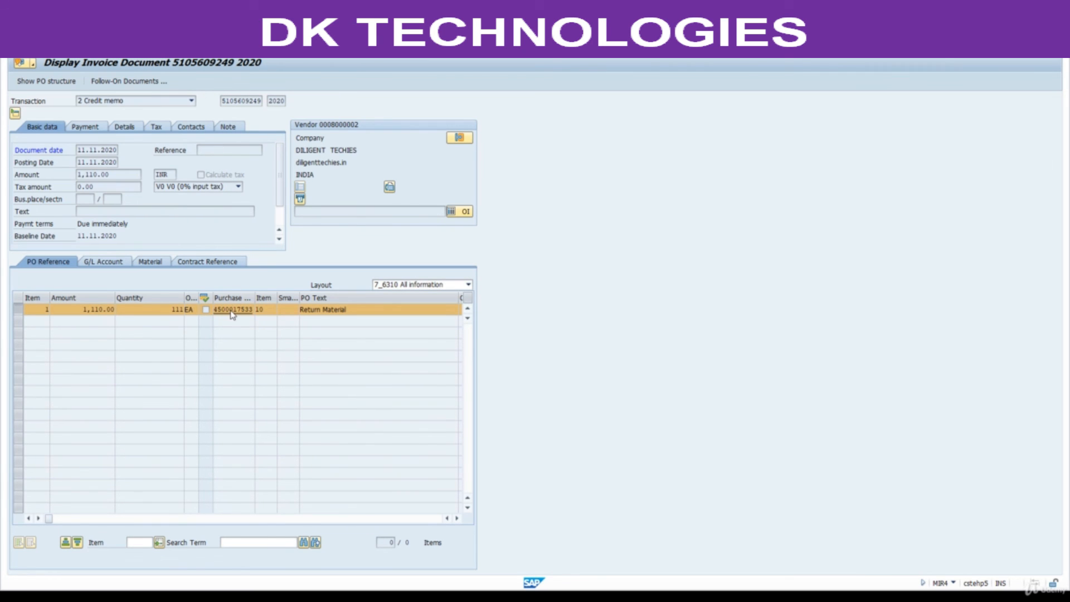
{"action": "left_click", "coordinate": [233, 310]}
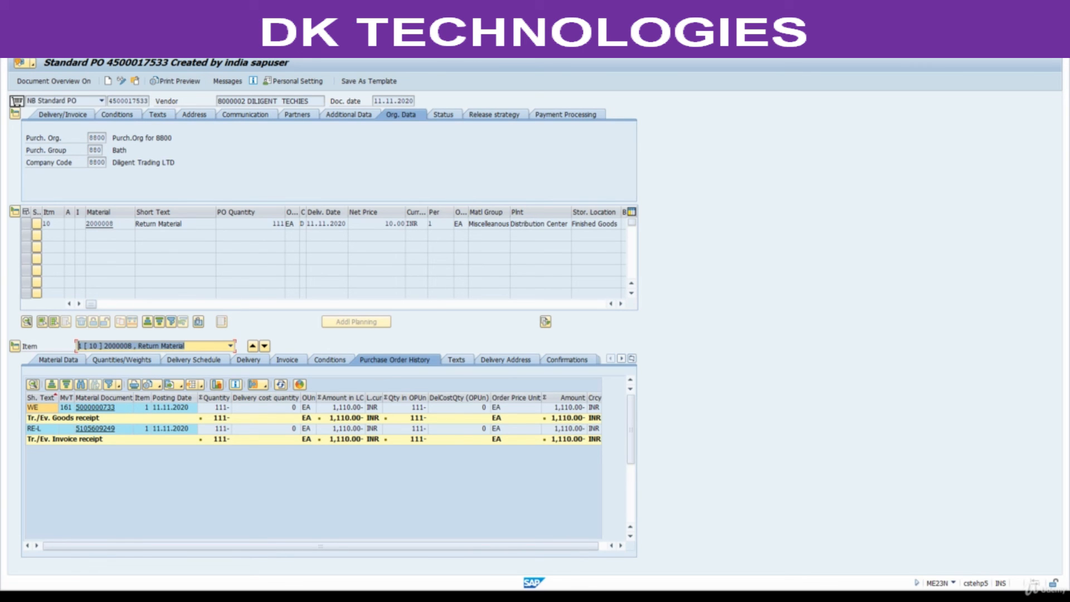
{"action": "left_click", "coordinate": [156, 45]}
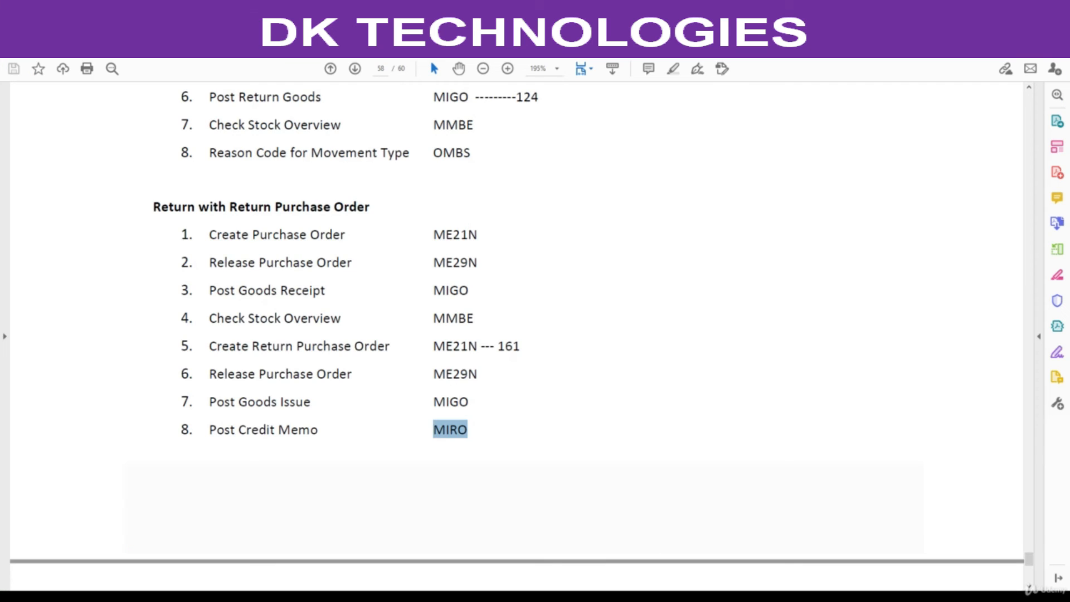
- Read the section on return with return PO and outbound Delivery in the PDF notes, highlighting its heading
{"action": "scroll", "coordinate": [516, 430], "scroll_direction": "down", "scroll_amount": 6}
{"action": "left_click_drag", "start_coordinate": [150, 245], "coordinate": [439, 242]}
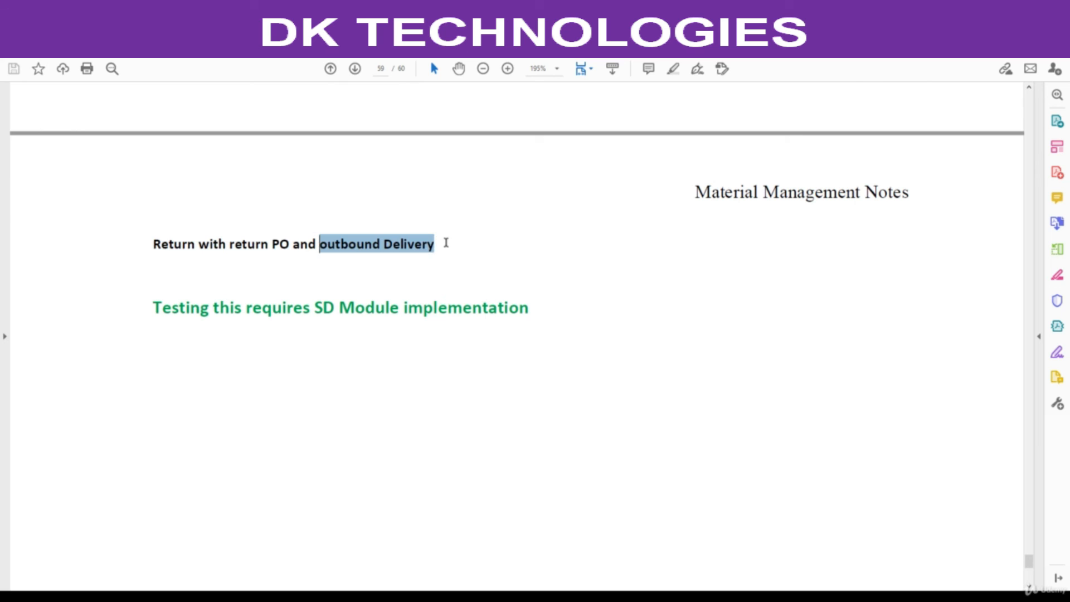